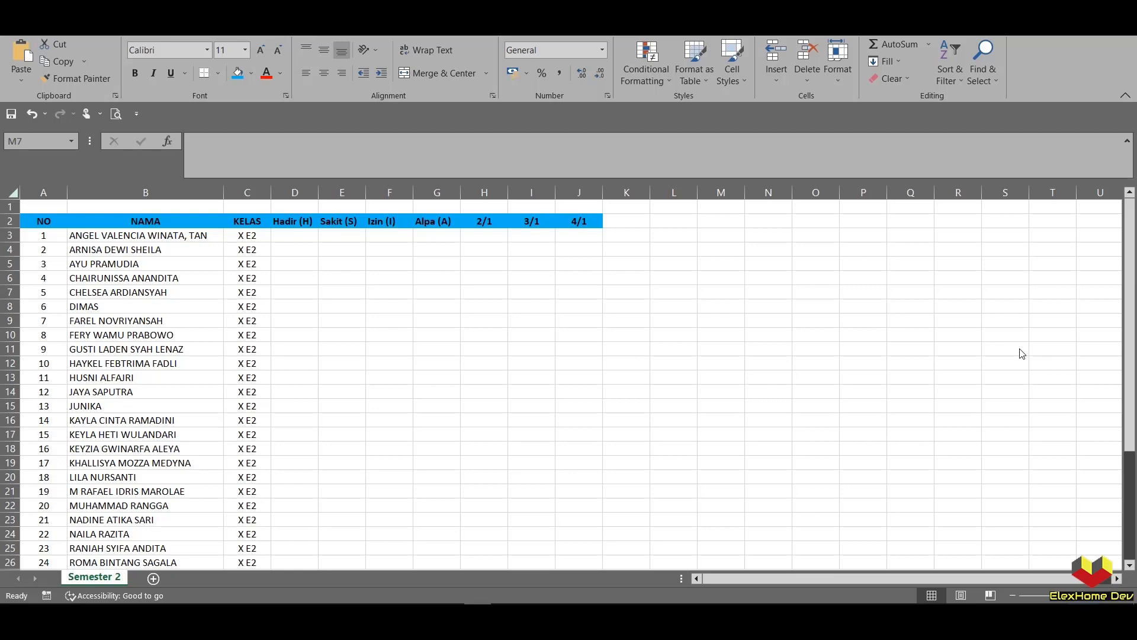
# - Switch to Google Drive and create a new blank Google Form in the current folder
pyautogui.click(397, 619)
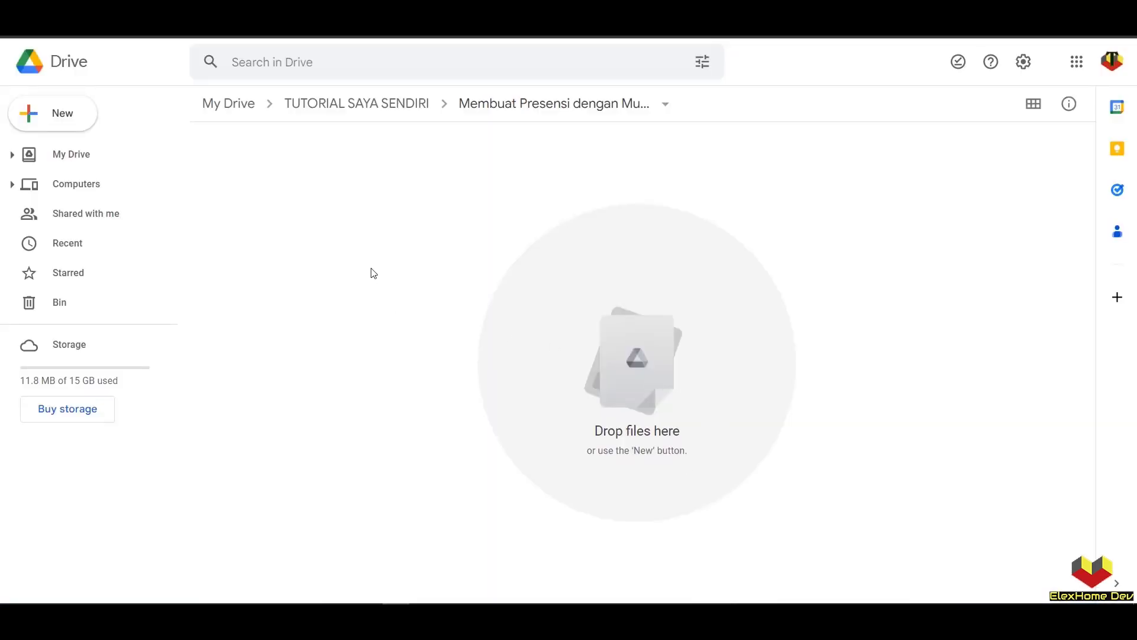
pyautogui.rightClick(380, 246)
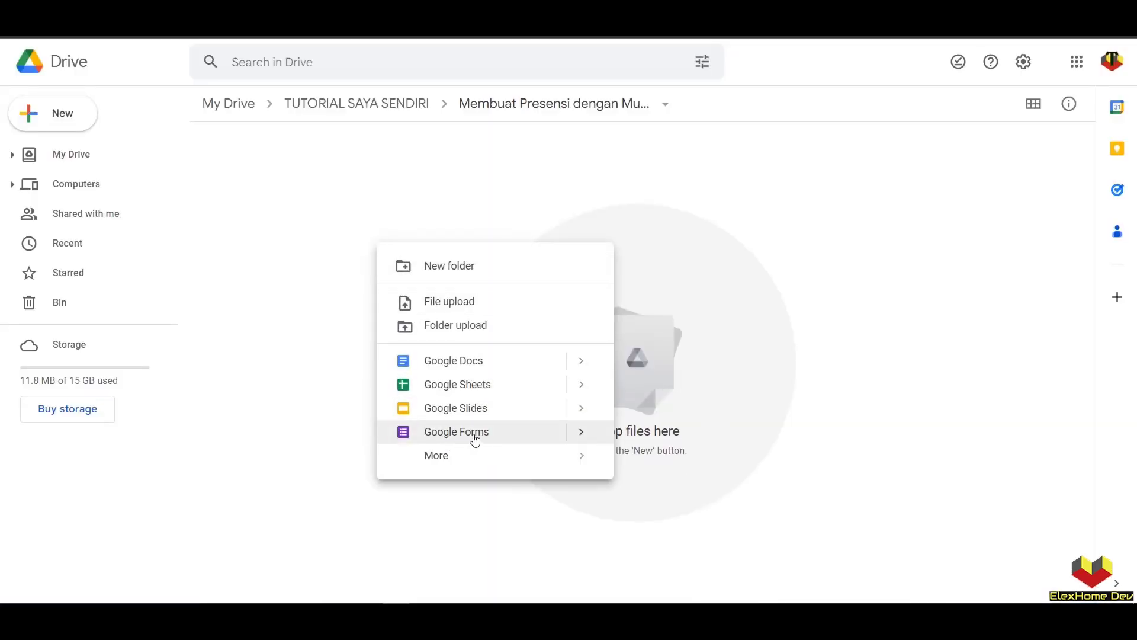
pyautogui.click(485, 435)
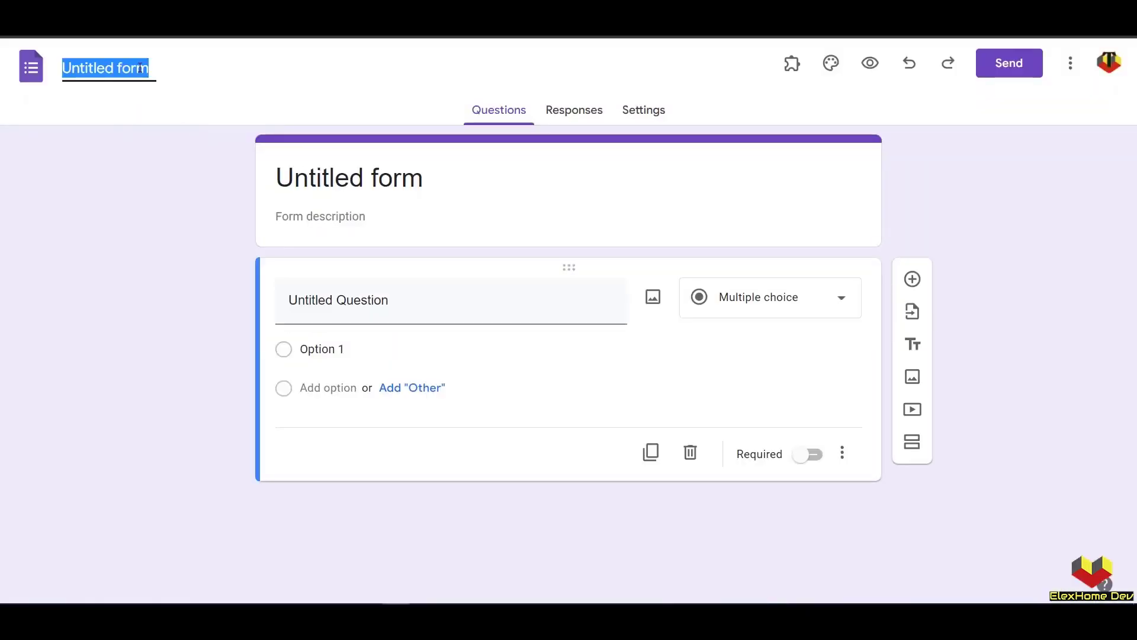
# - Title the new form 'PRESENSI KELAS X E2'
pyautogui.write('PRESENSI')
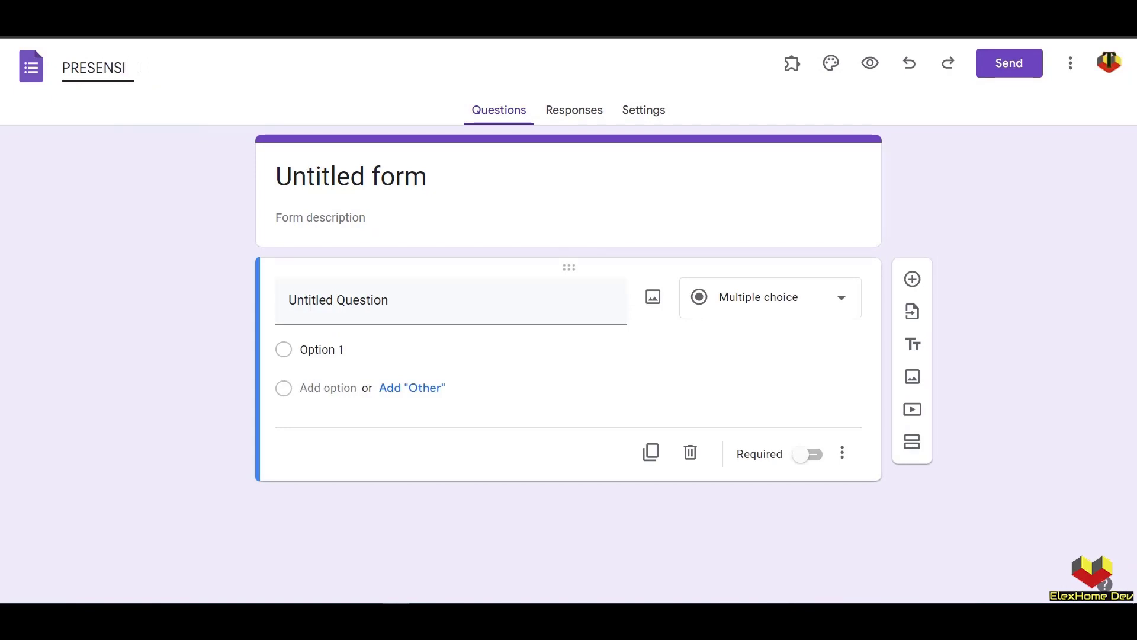
pyautogui.write(' KELAS X E2')
pyautogui.click(314, 160)
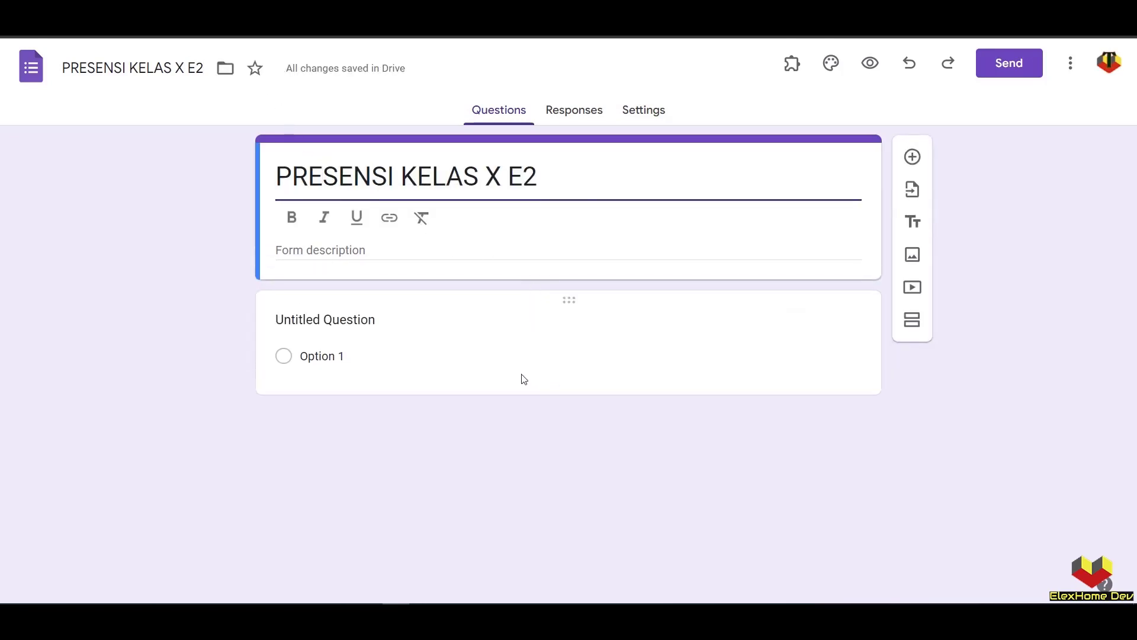
pyautogui.click(358, 320)
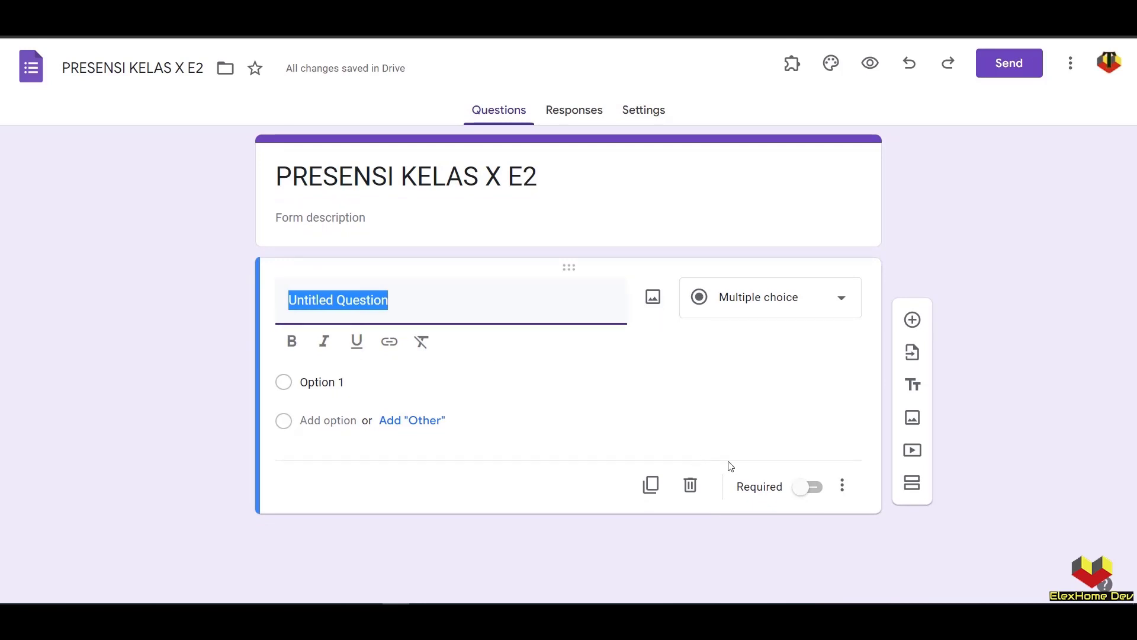
# - Rename the first question to 'Token', make it required, and set its type to Short answer
pyautogui.click(814, 486)
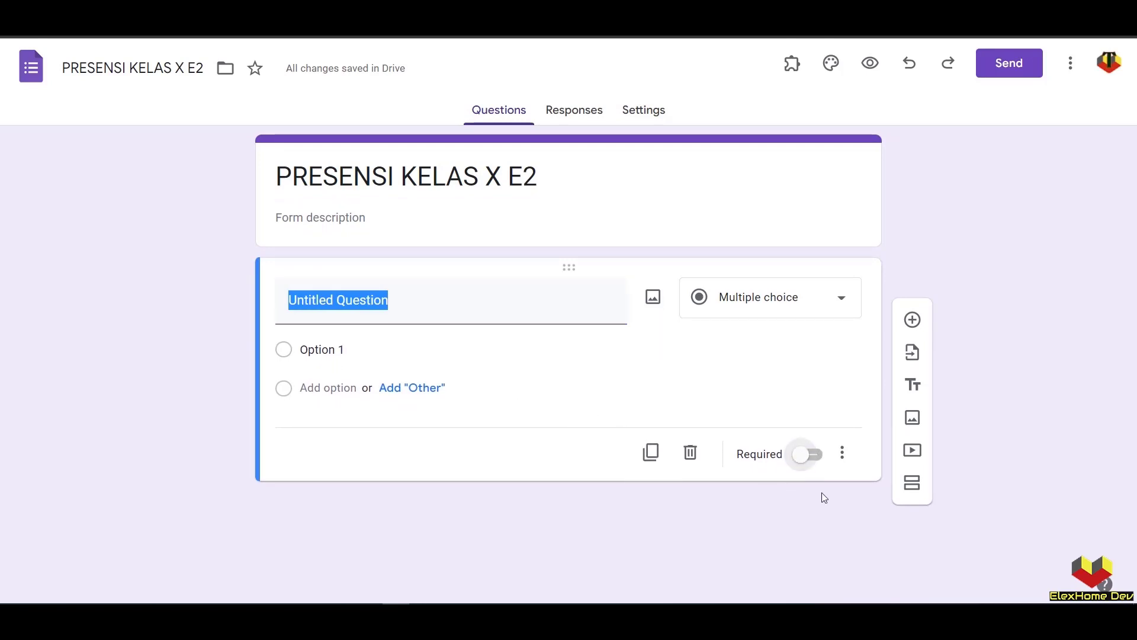
pyautogui.click(813, 455)
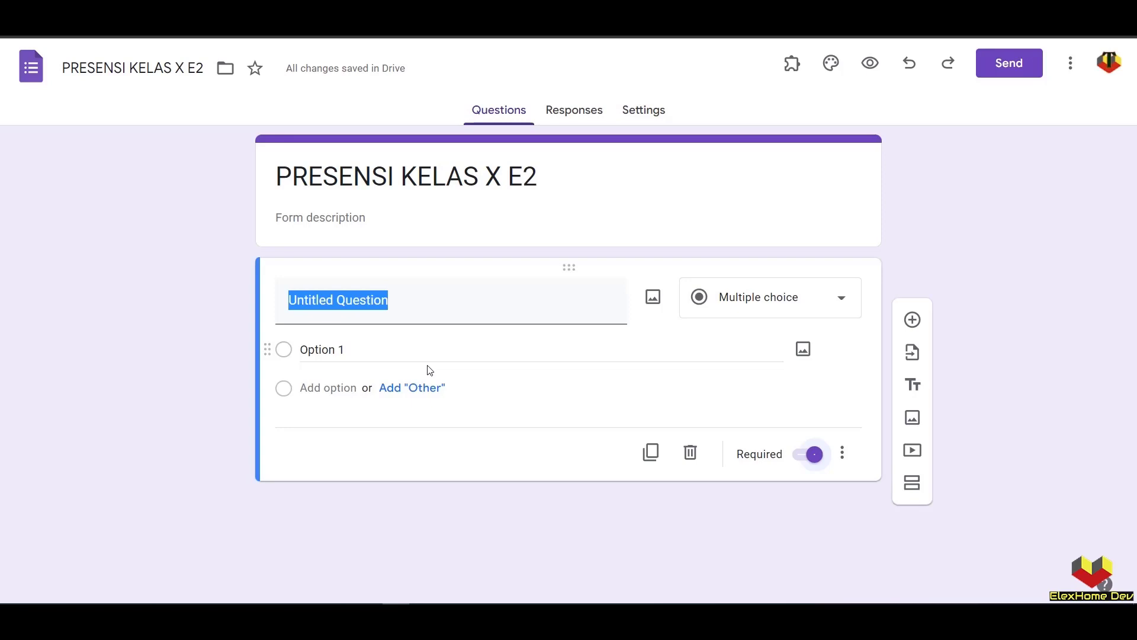
pyautogui.press('capslock')
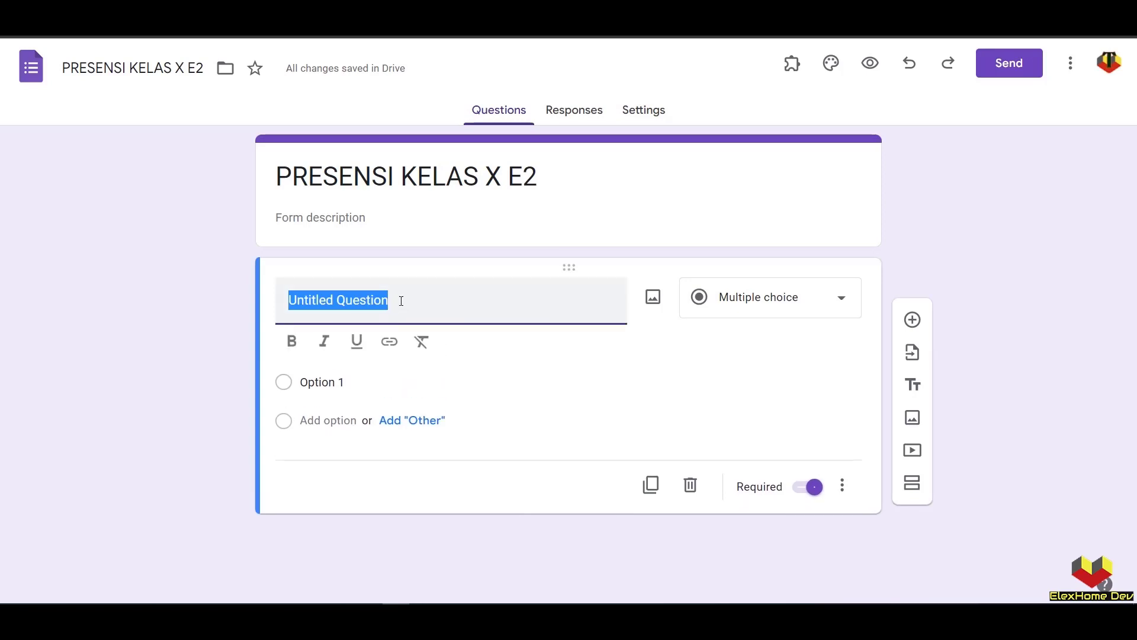
pyautogui.write('Token')
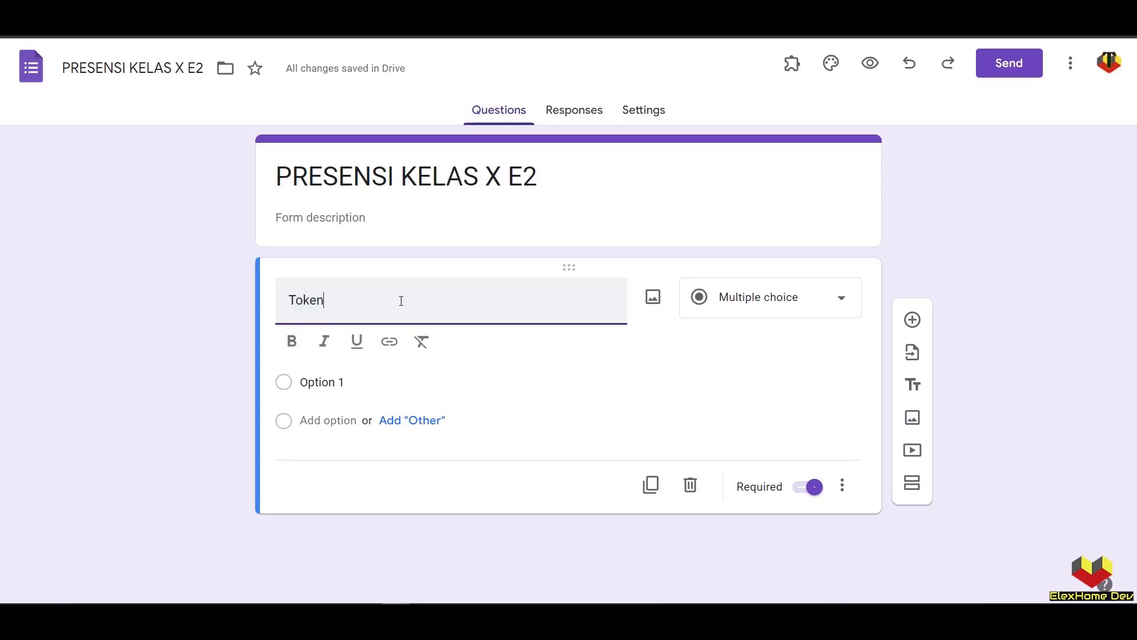
pyautogui.click(844, 486)
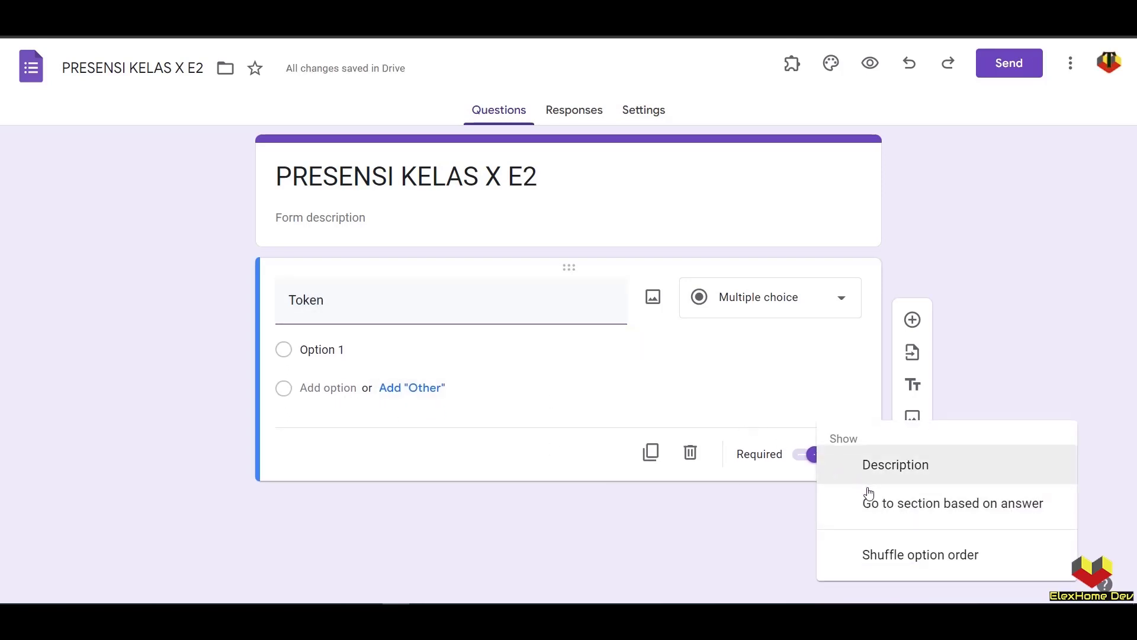
pyautogui.click(749, 297)
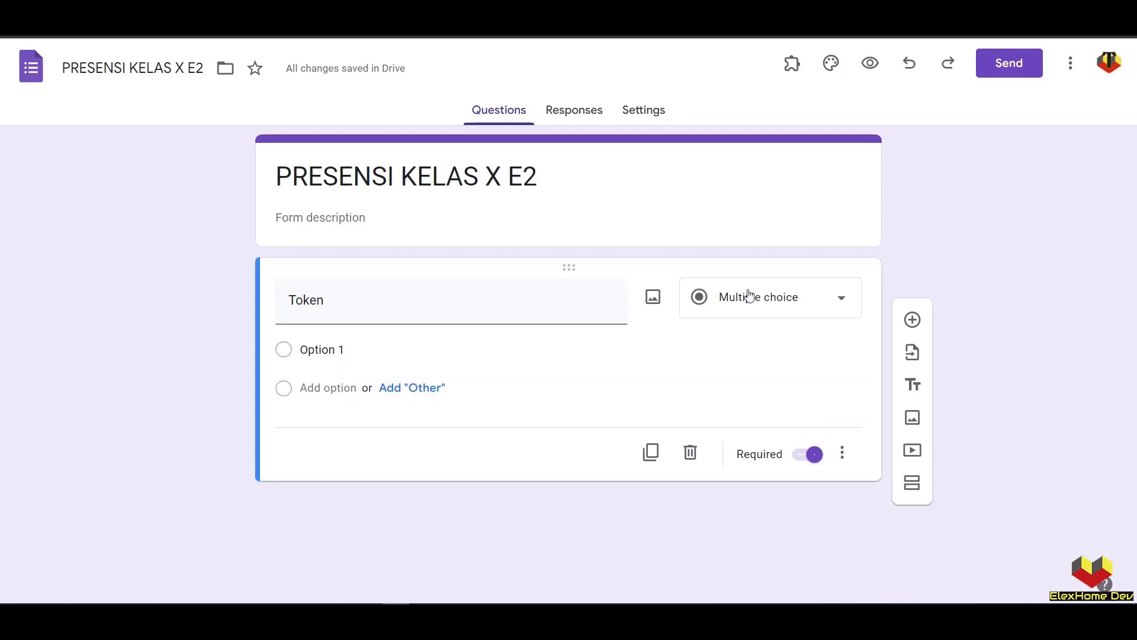
pyautogui.click(756, 305)
pyautogui.click(738, 119)
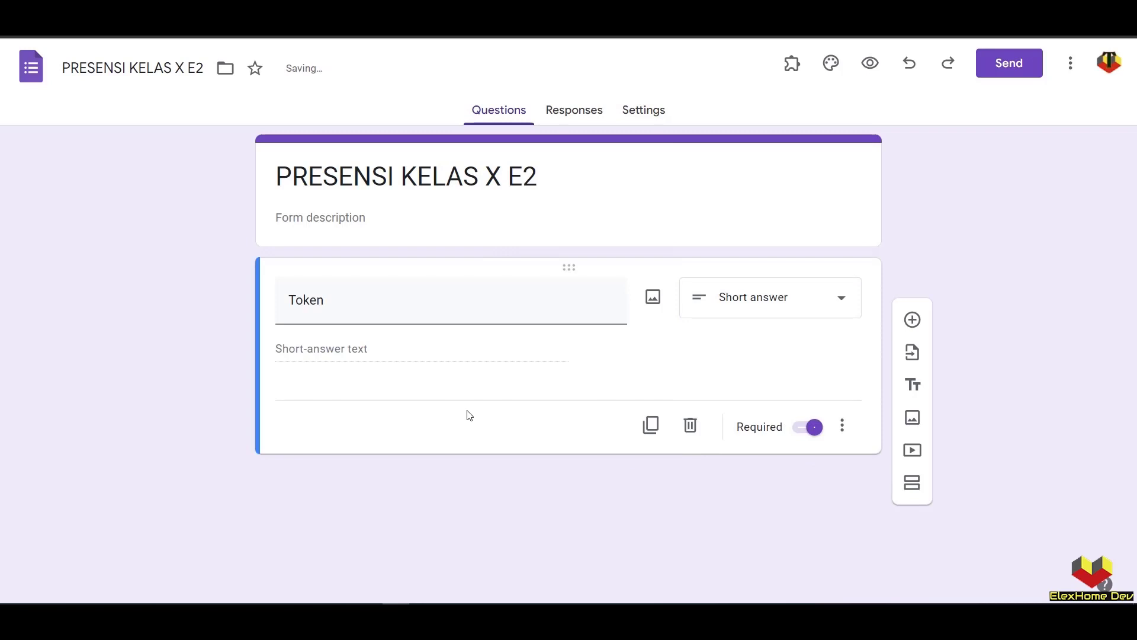
pyautogui.click(846, 437)
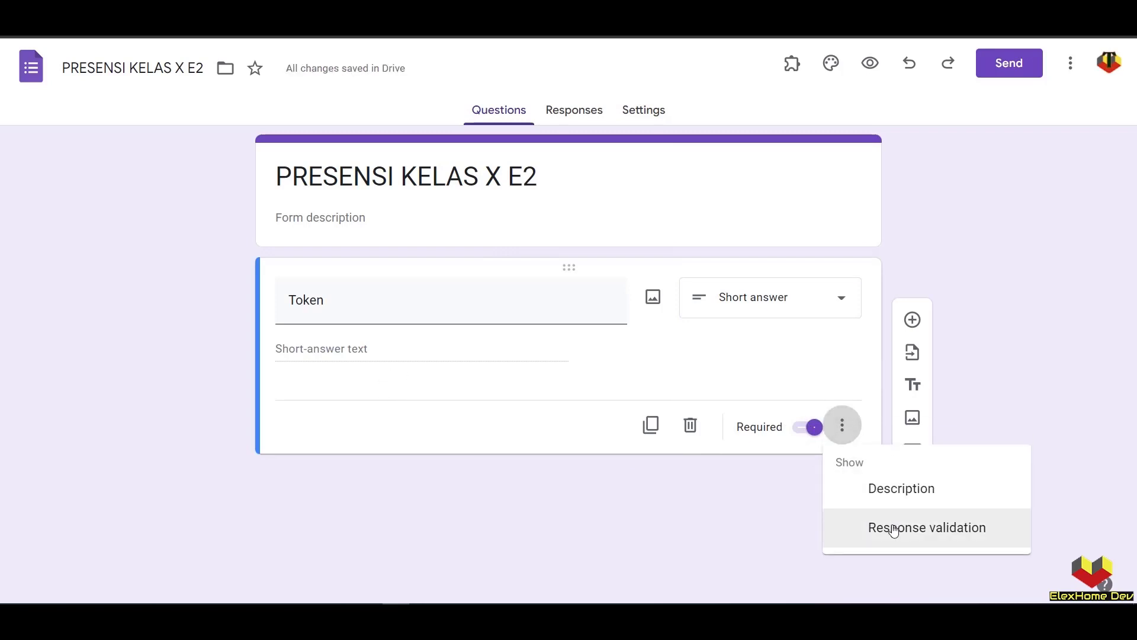
# - Validate Token with regex matching 12345, error 'Token Salah /Hindari Spasi', then add Section 2
pyautogui.click(894, 530)
pyautogui.click(386, 398)
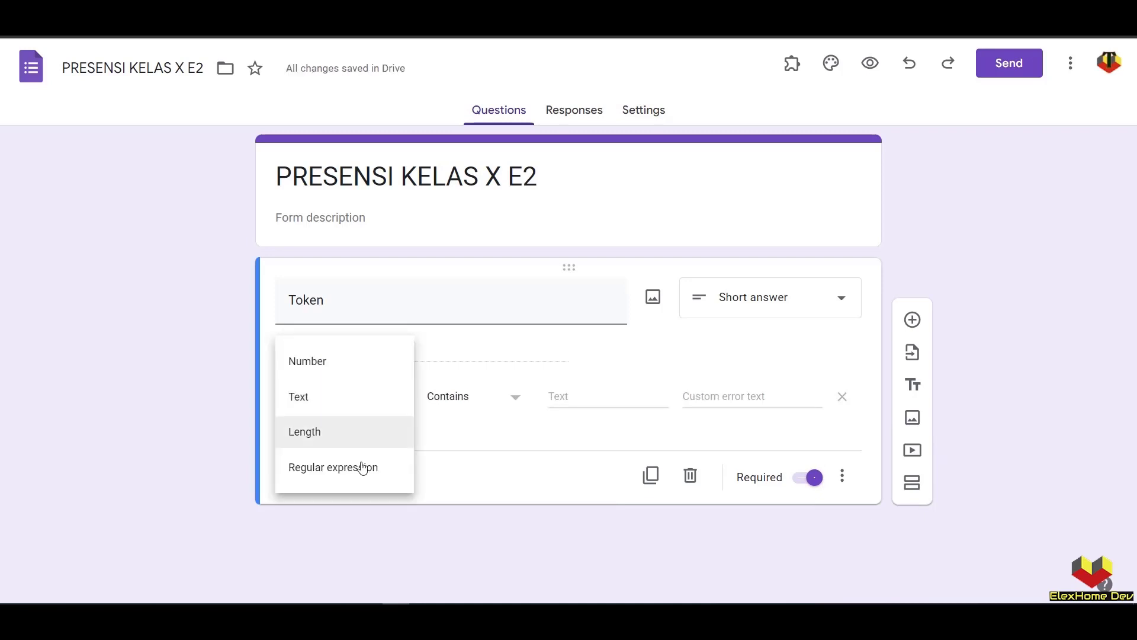
pyautogui.click(362, 468)
pyautogui.click(457, 398)
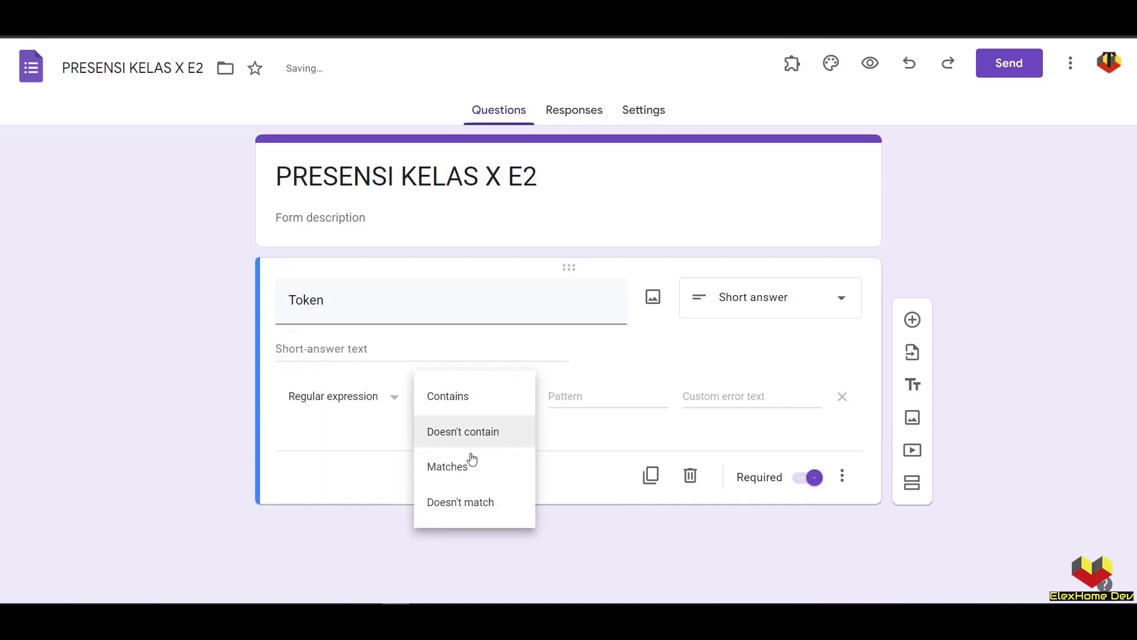
pyautogui.click(464, 465)
pyautogui.click(579, 393)
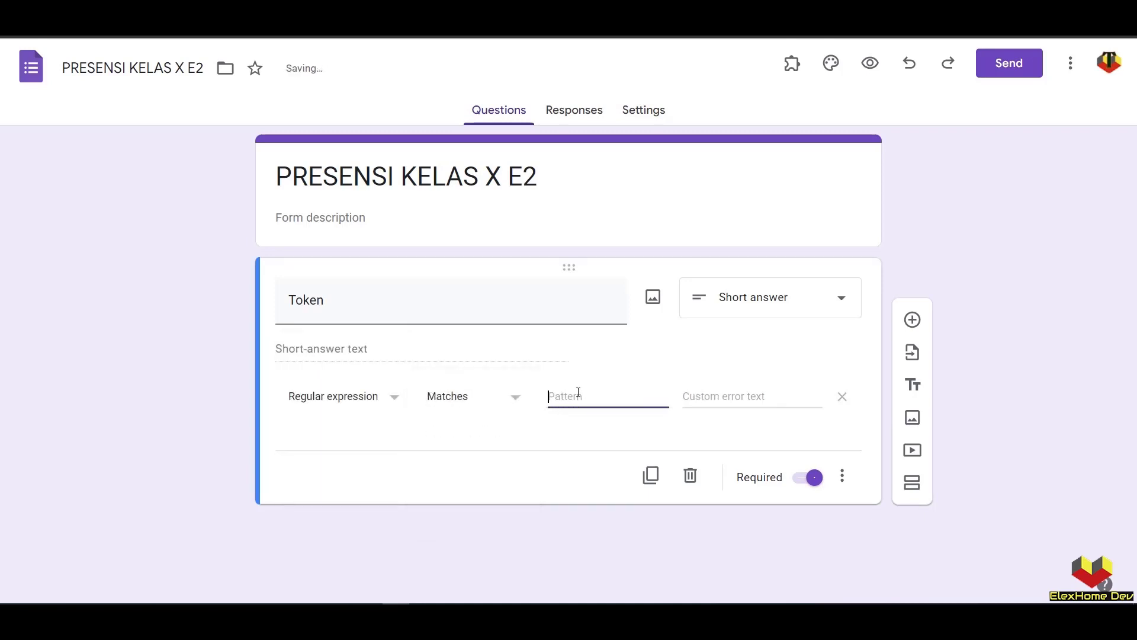
pyautogui.write('12345')
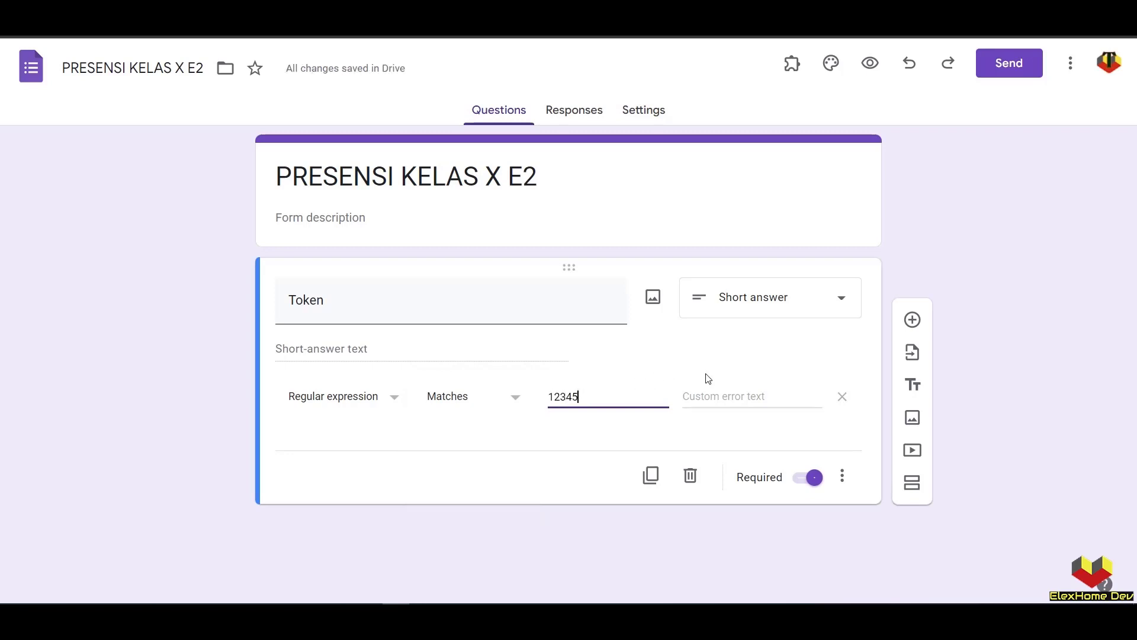
pyautogui.click(729, 394)
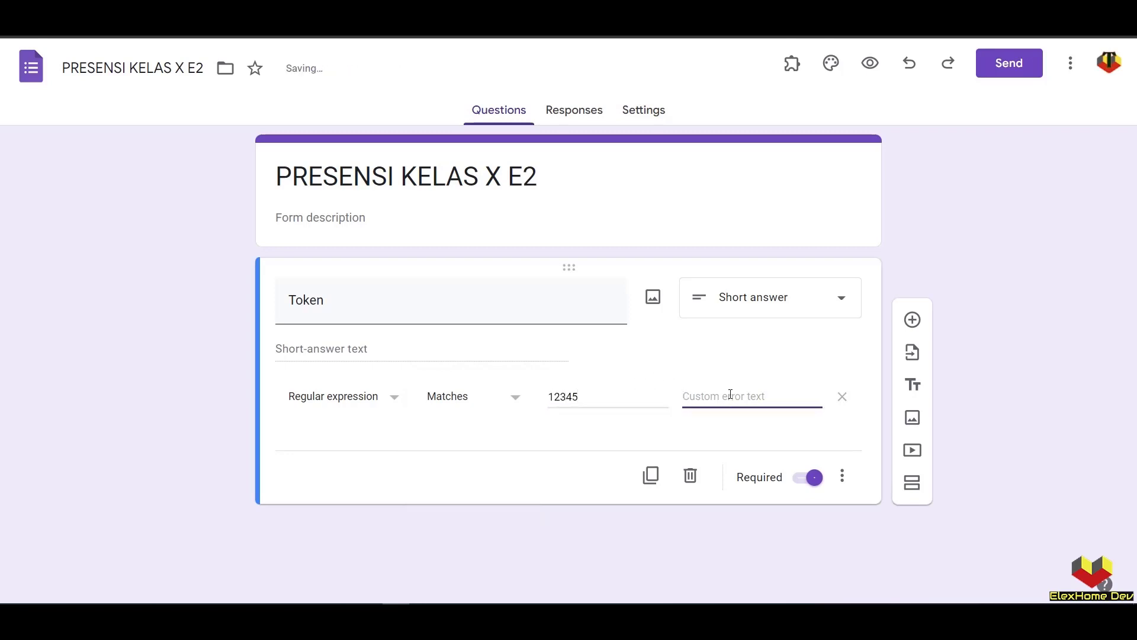
pyautogui.write('Toke Sa')
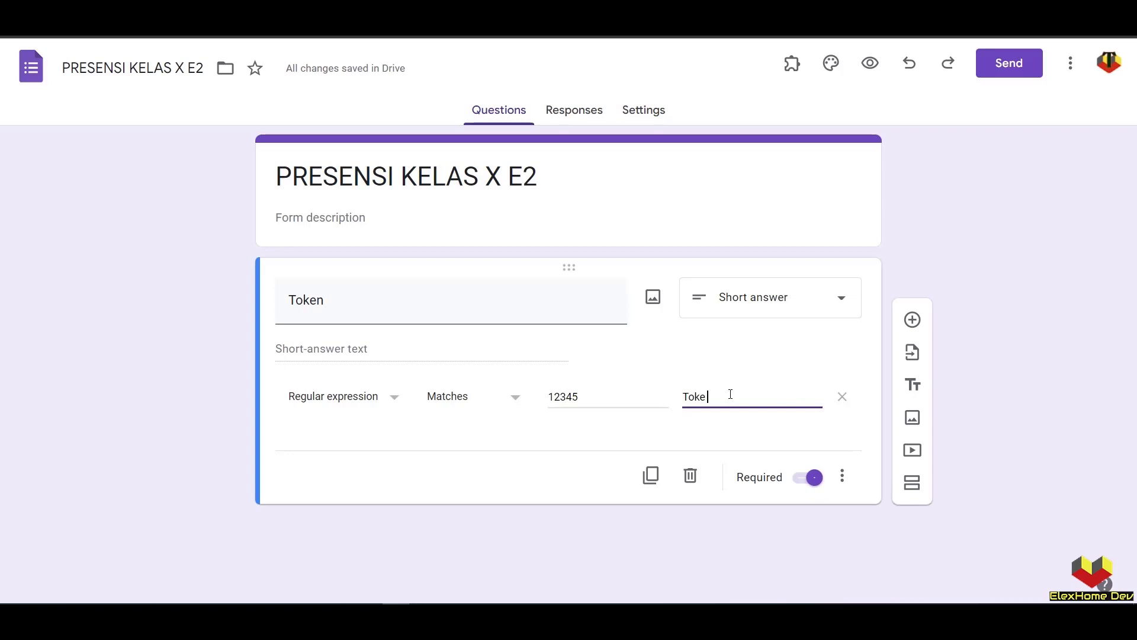
pyautogui.press('BackSpace')
pyautogui.press('BackSpace')
pyautogui.press('BackSpace')
pyautogui.write('n')
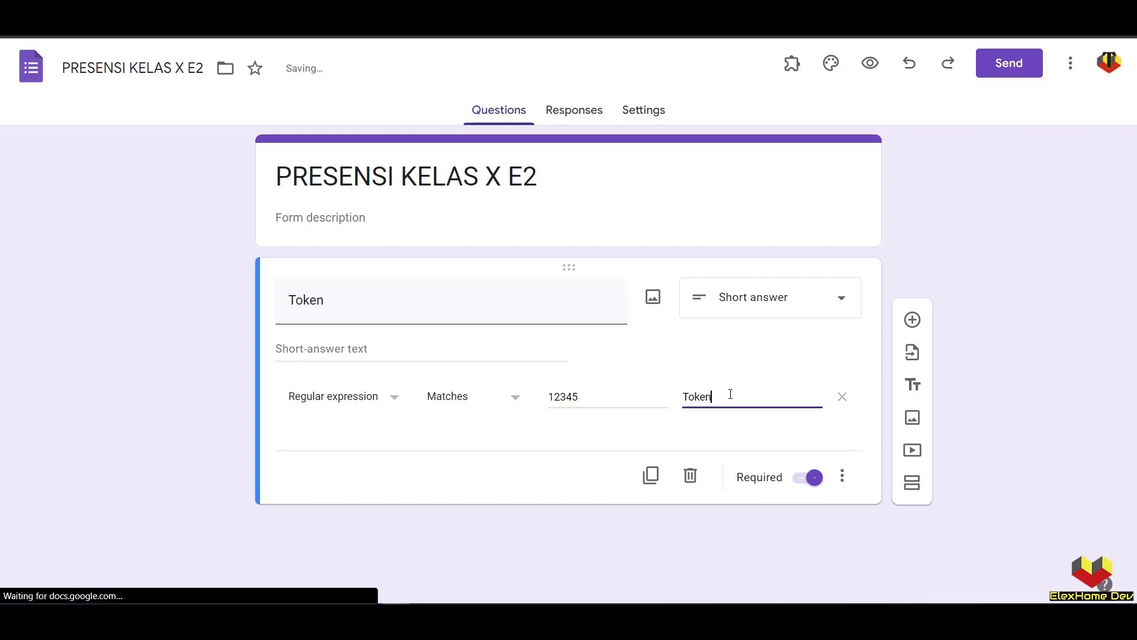
pyautogui.write(' Salah /')
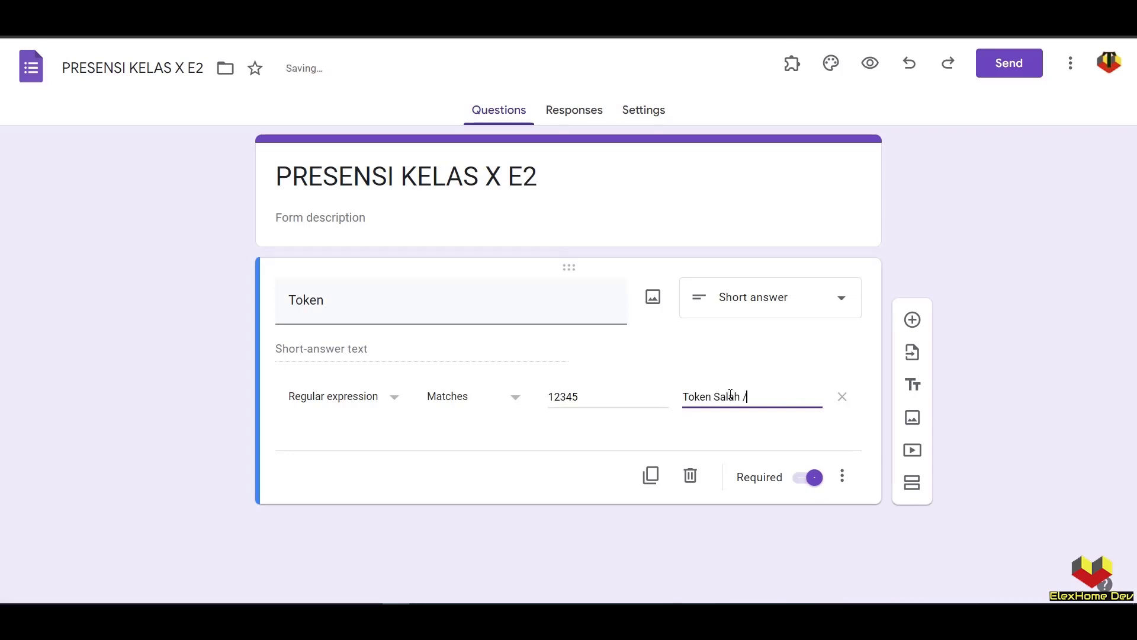
pyautogui.write('Hindari Spasi')
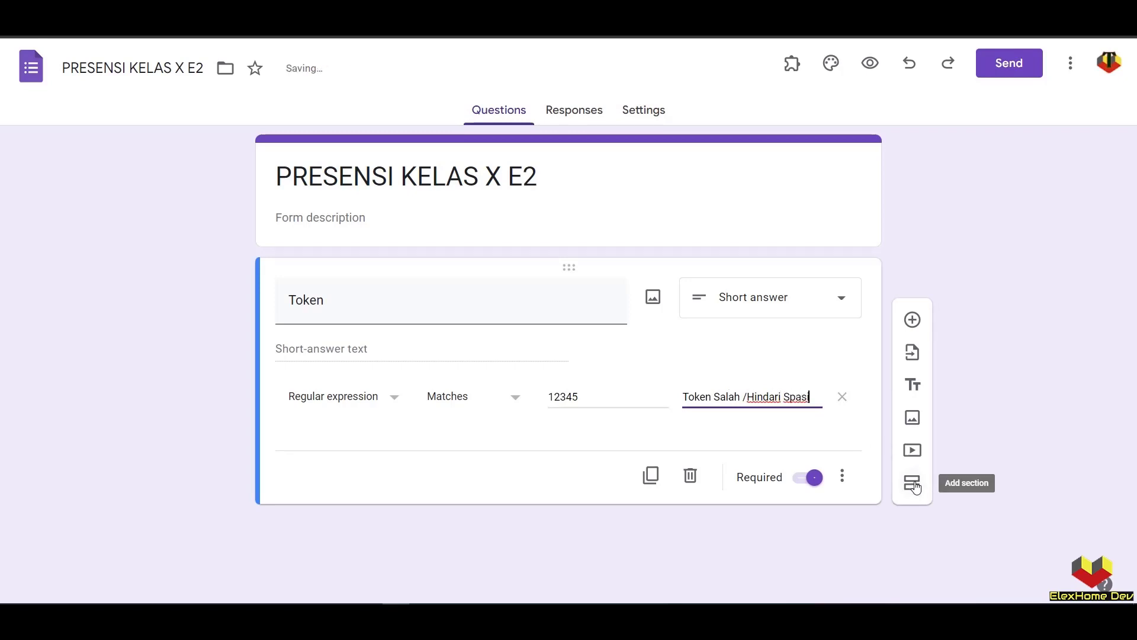
pyautogui.click(916, 487)
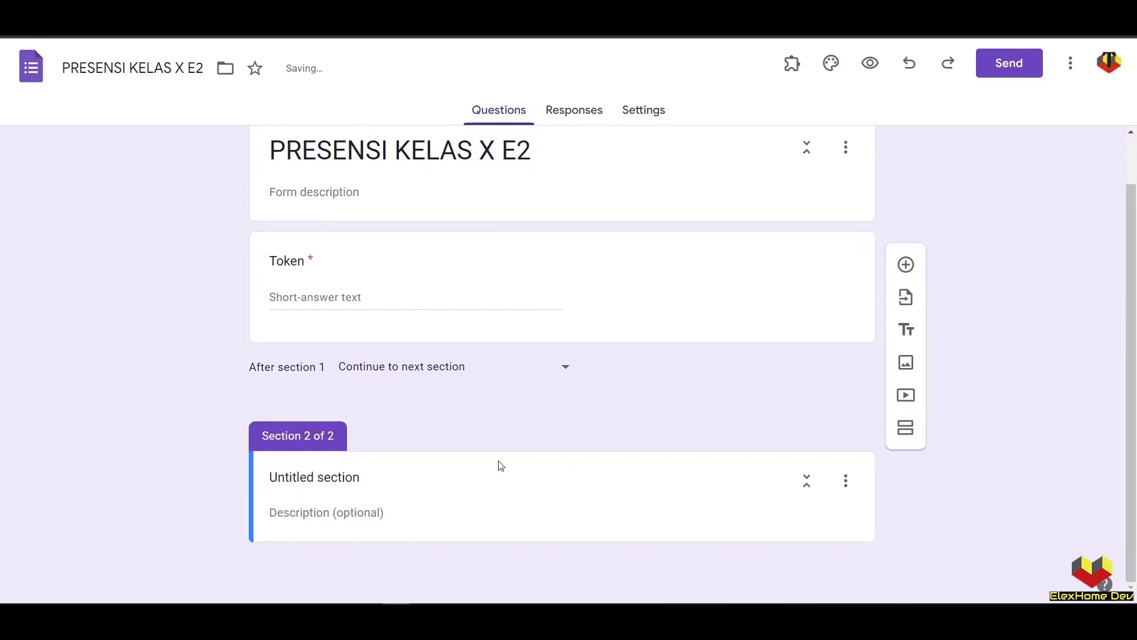
# - Title Section 2 'PENGISIAN KEHADIRAN' and add a multiple-choice grid question 'Kehadiran'
pyautogui.click(375, 477)
pyautogui.write('PE')
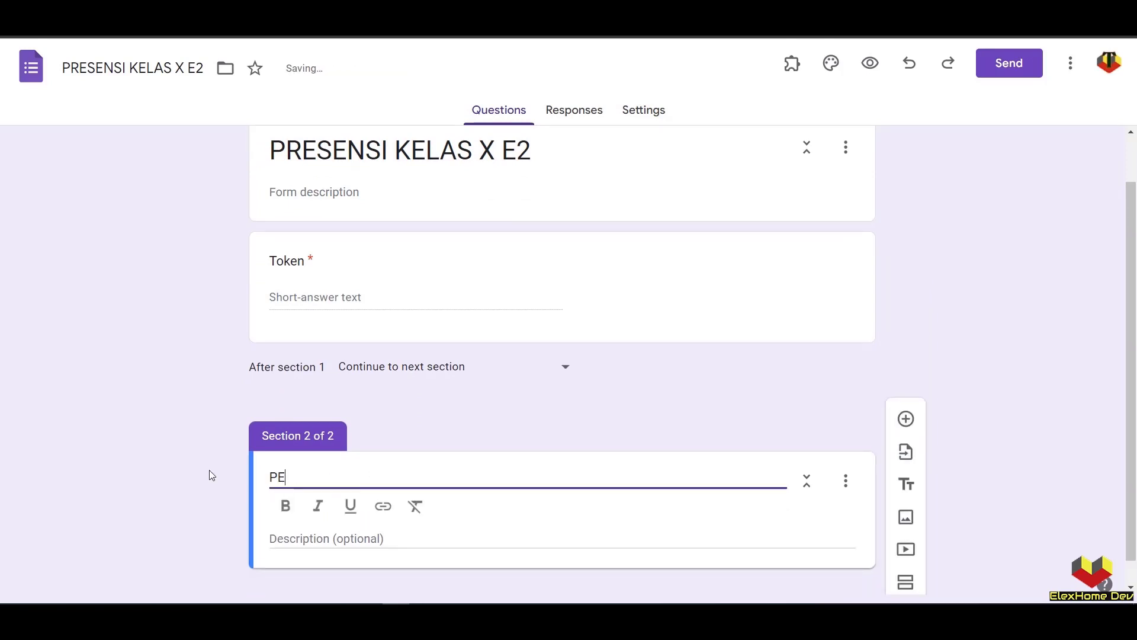
pyautogui.write('NGISIA')
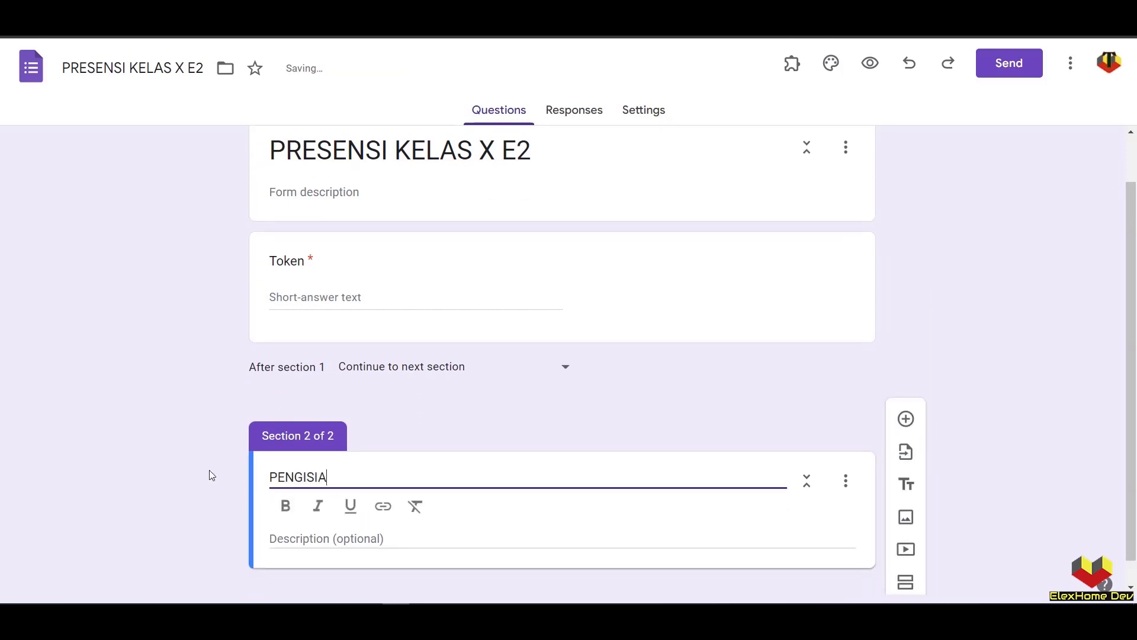
pyautogui.write('N KEHADIRA')
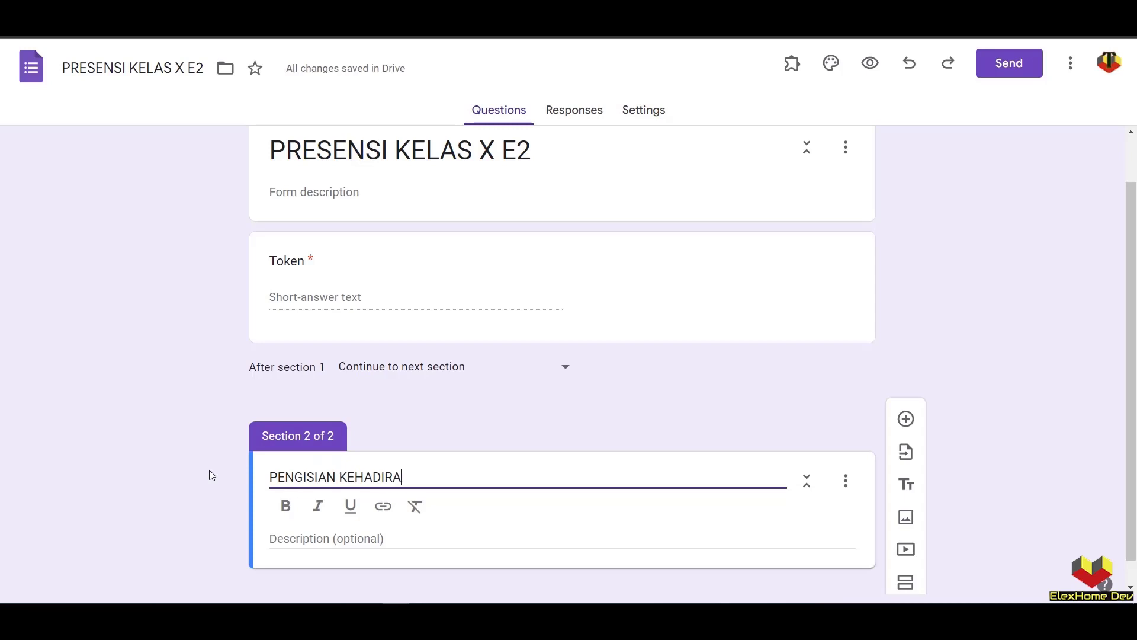
pyautogui.write('N')
pyautogui.scroll(-1, 863, 399)
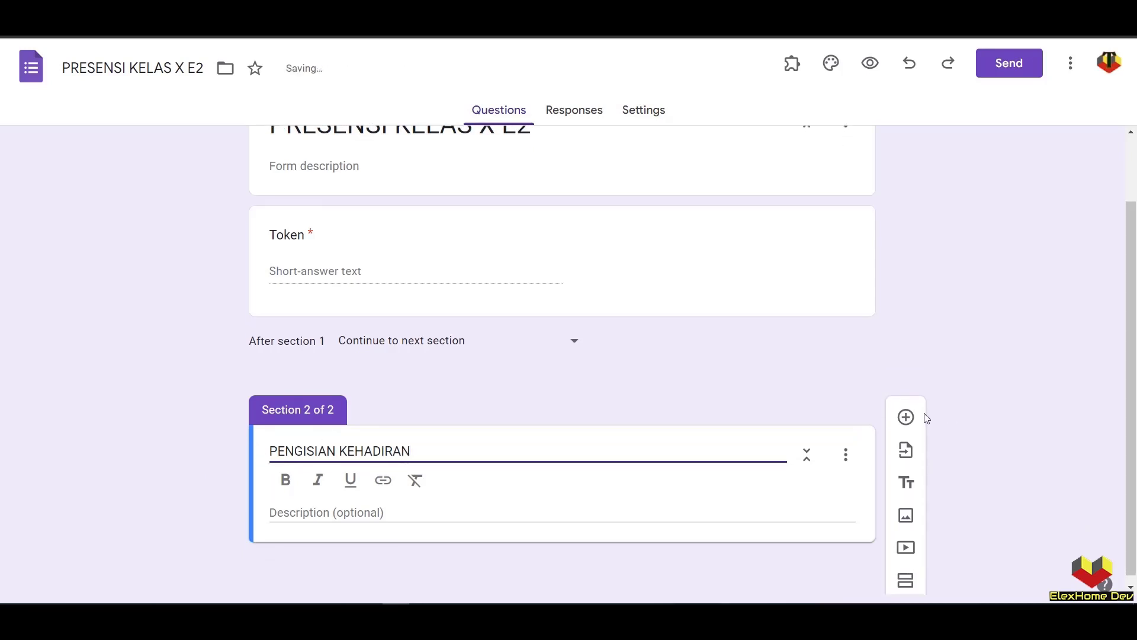
pyautogui.click(906, 416)
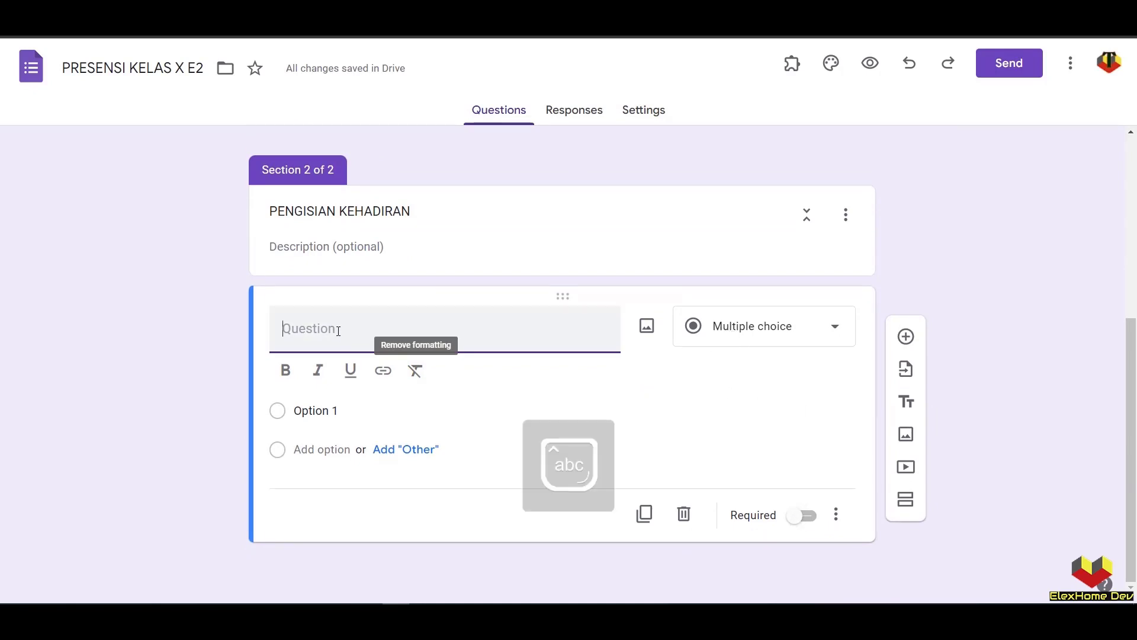
pyautogui.write('Kehadiran')
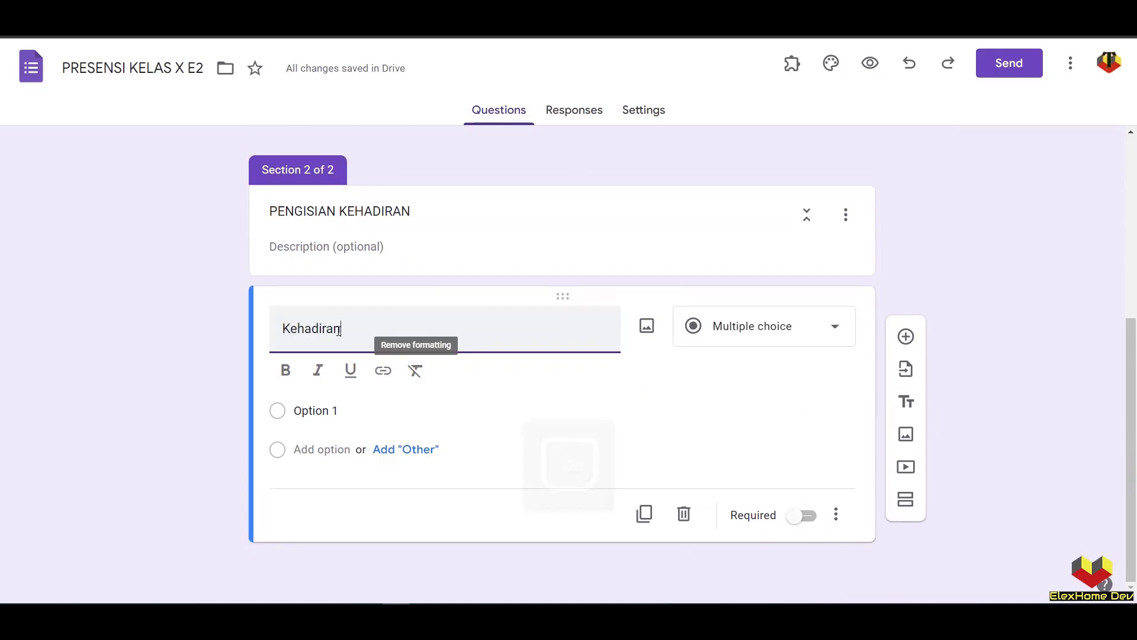
pyautogui.click(763, 340)
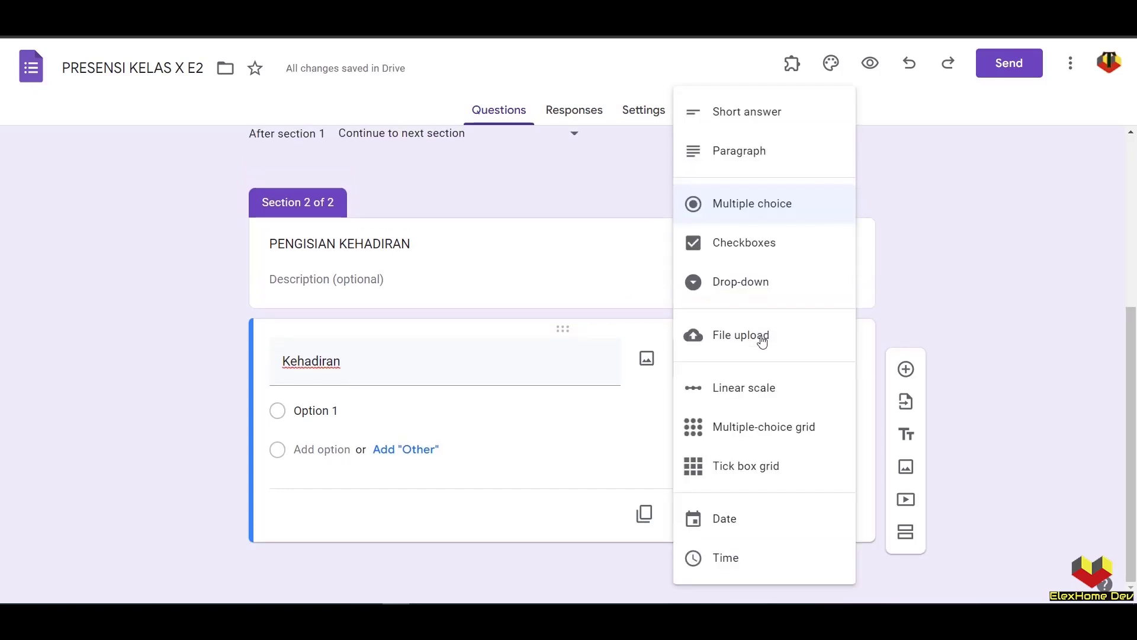
pyautogui.click(786, 434)
pyautogui.scroll(-1, 551, 417)
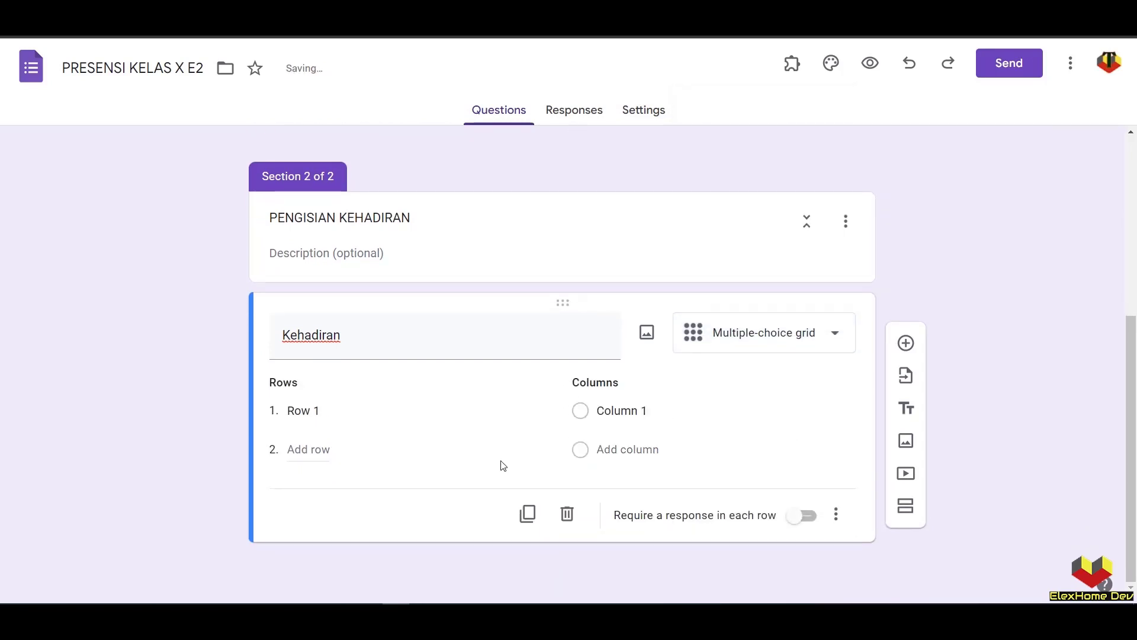
# - Copy the 35 student names in Excel cells B3:B37 for the grid rows
pyautogui.click(450, 619)
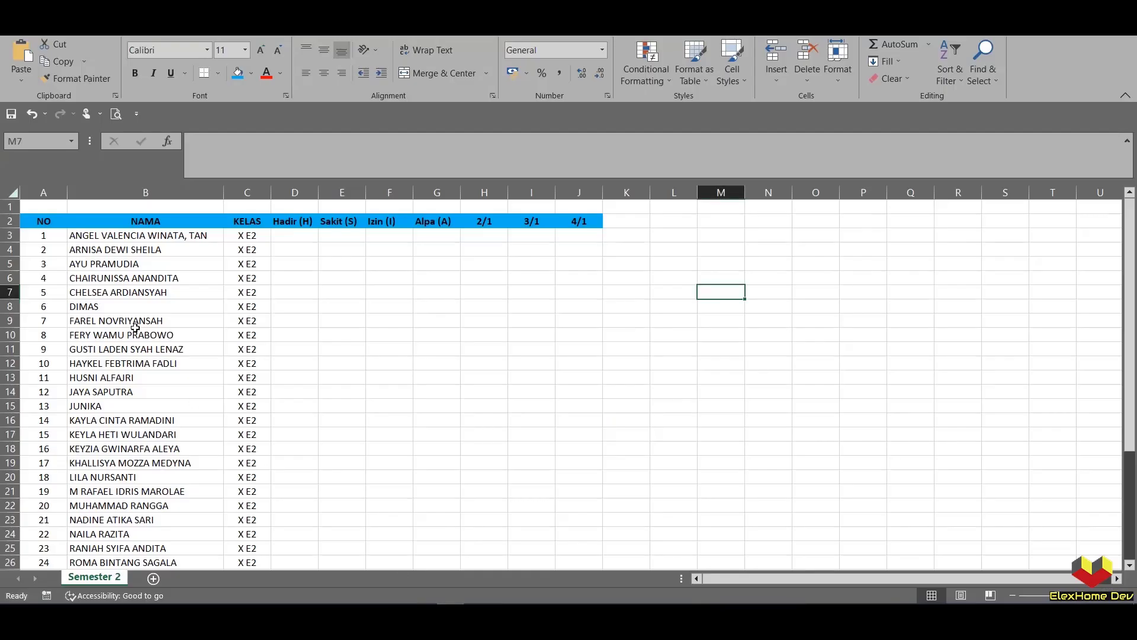
pyautogui.click(114, 238)
pyautogui.scroll(-5, 133, 323)
pyautogui.scroll(5, 133, 322)
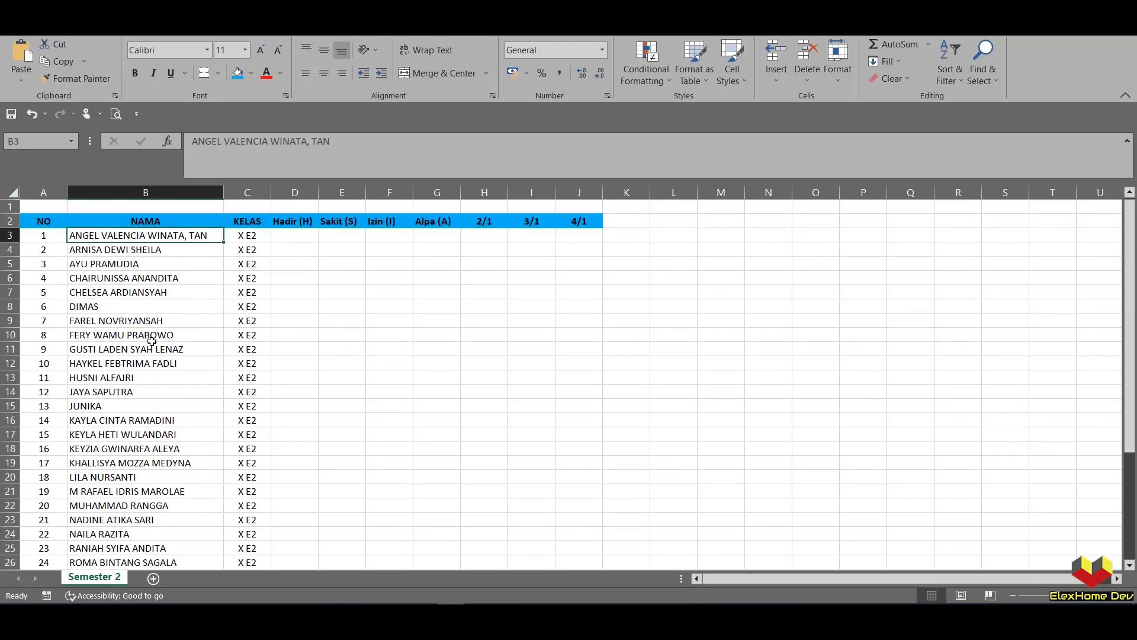
pyautogui.scroll(-4, 132, 323)
pyautogui.keyDown('shift'); pyautogui.click(141, 548); pyautogui.keyUp('shift')
pyautogui.hotkey('ctrl', 'c')
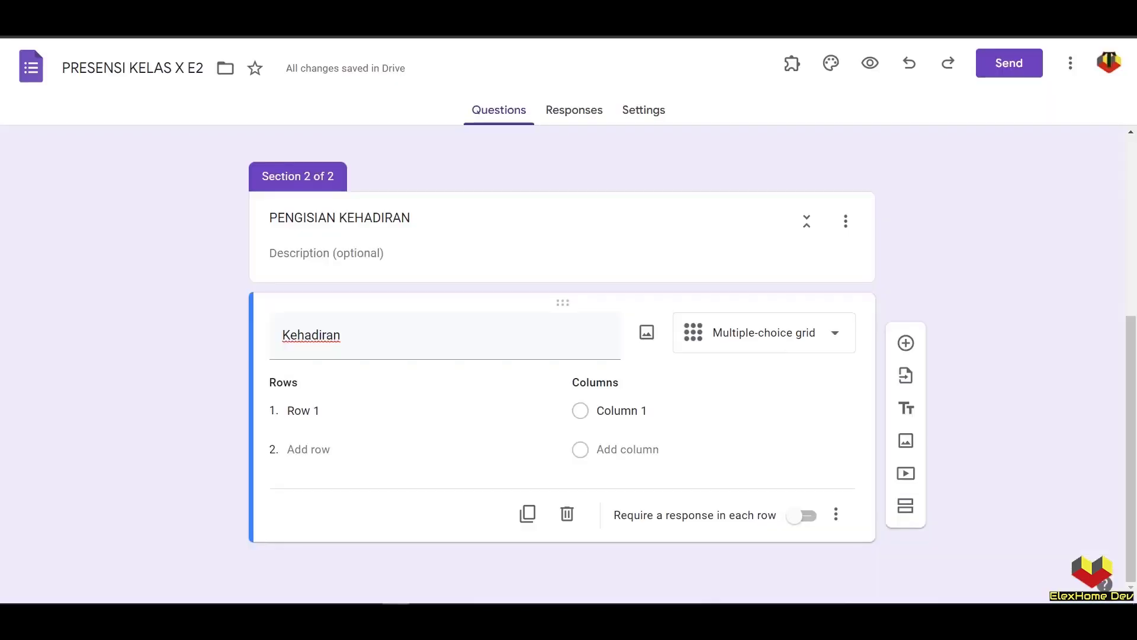
pyautogui.hotkey('alt', 'Tab')
pyautogui.click(338, 411)
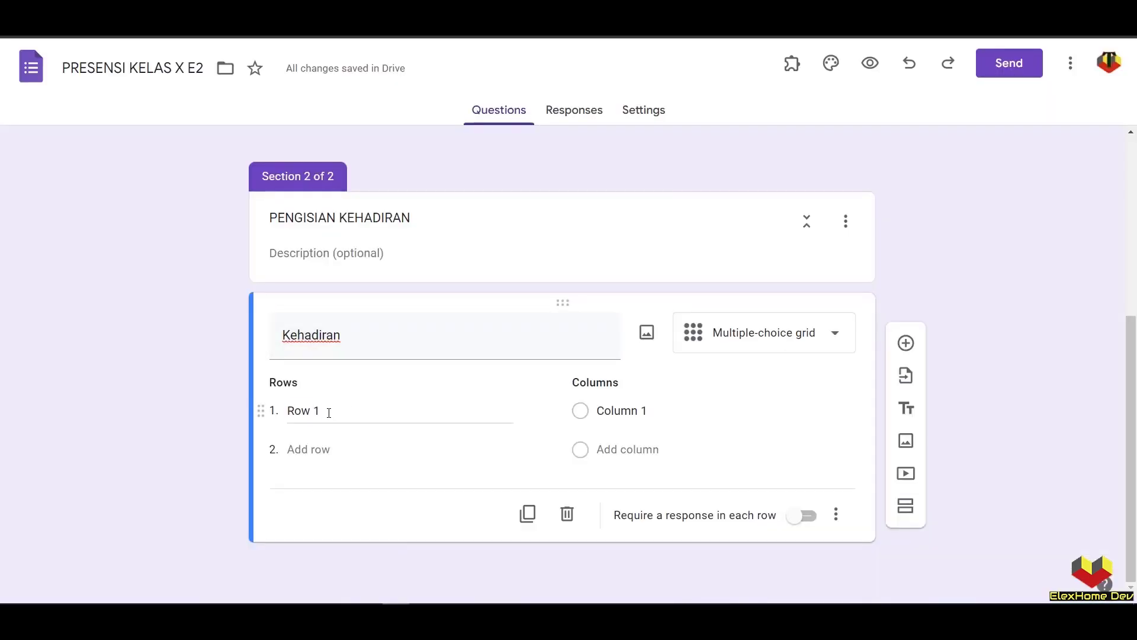
# - Paste the 35 names as grid rows and add the description 'H = Hadir, S = Sakit, I = Izin, dan A = Alpa'
pyautogui.hotkey('ctrl', 'a')
pyautogui.hotkey('ctrl', 'v')
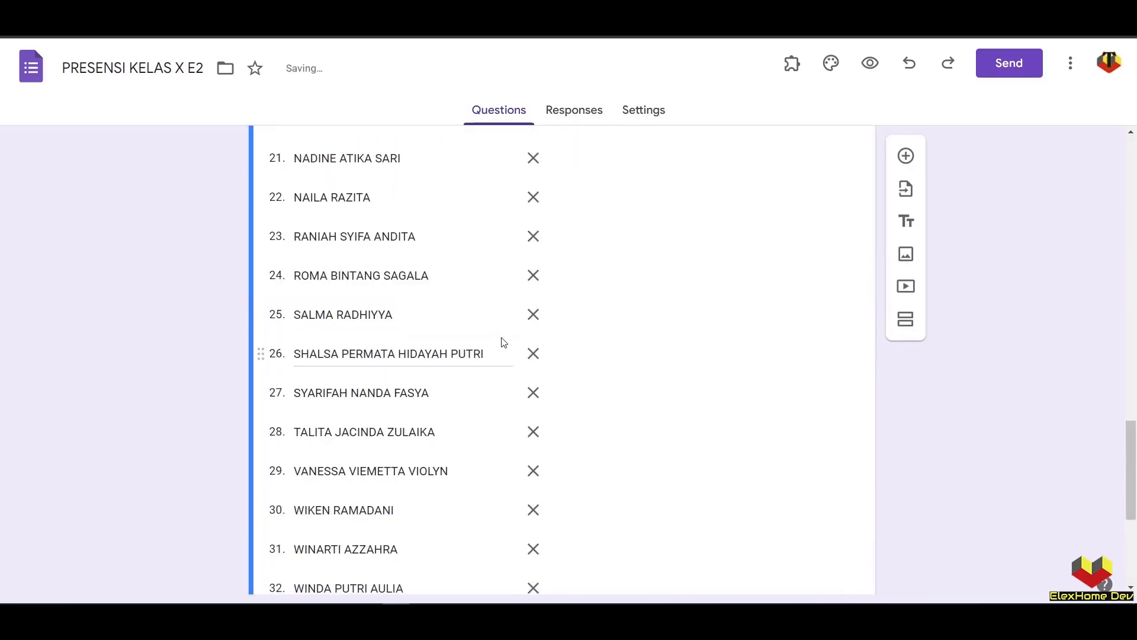
pyautogui.click(836, 515)
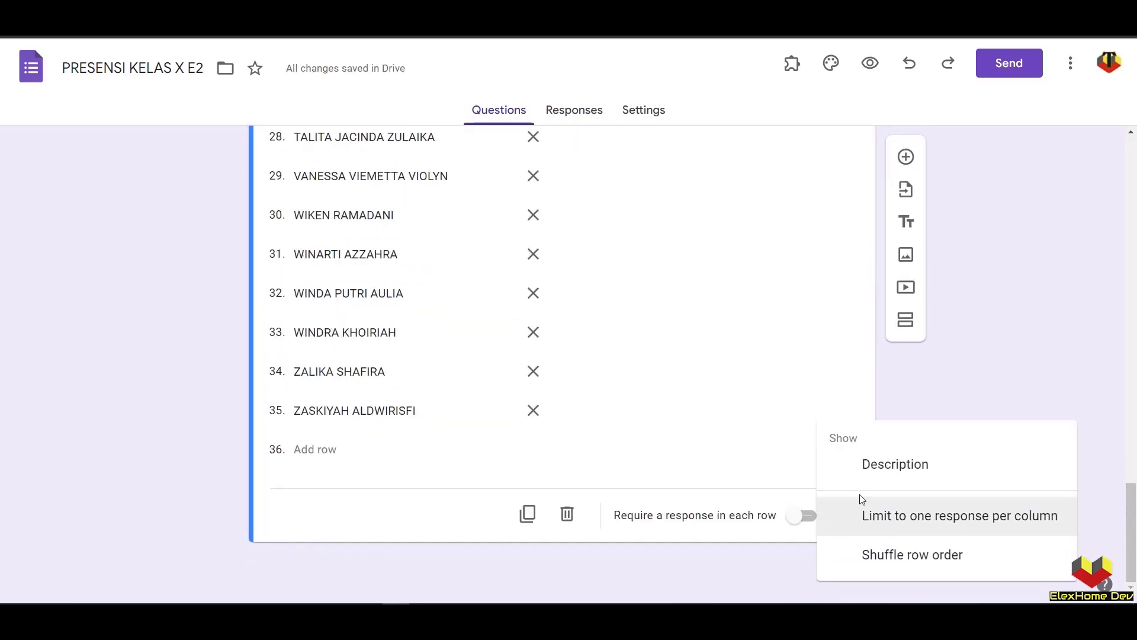
pyautogui.click(861, 472)
pyautogui.scroll(4, 577, 424)
pyautogui.scroll(-5, 424, 527)
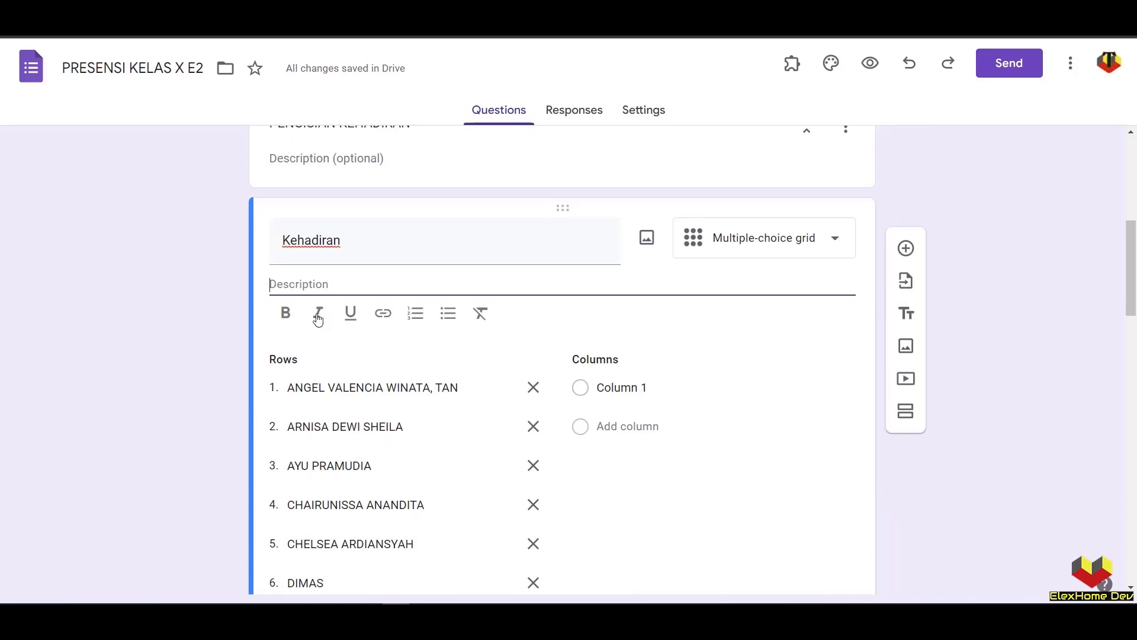
pyautogui.write('H = Hadir')
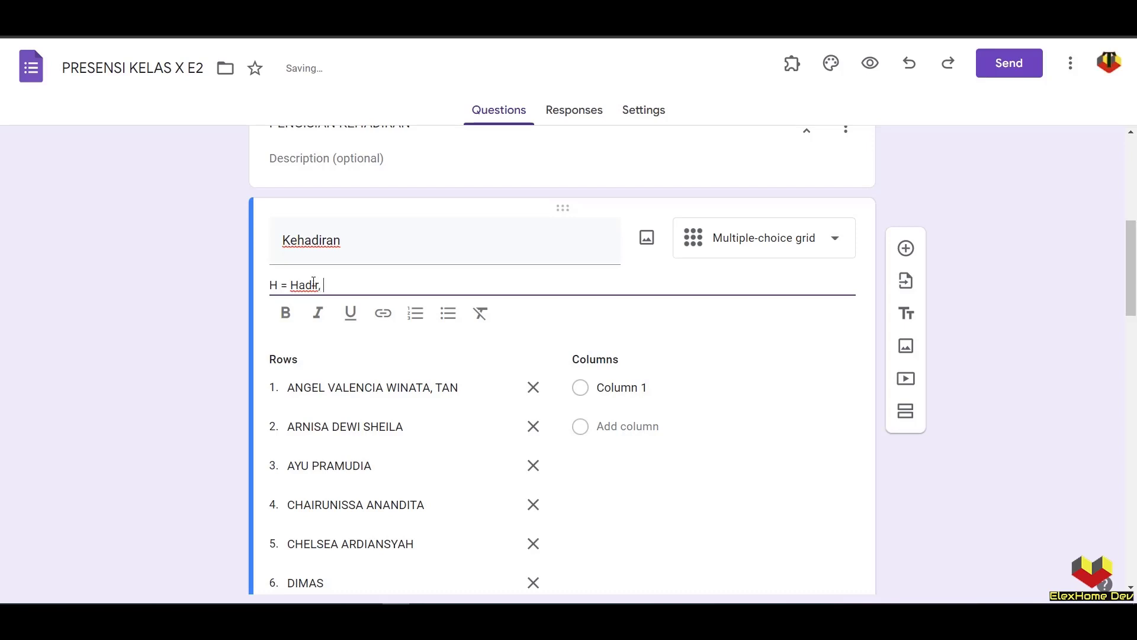
pyautogui.write(', S = Sakit')
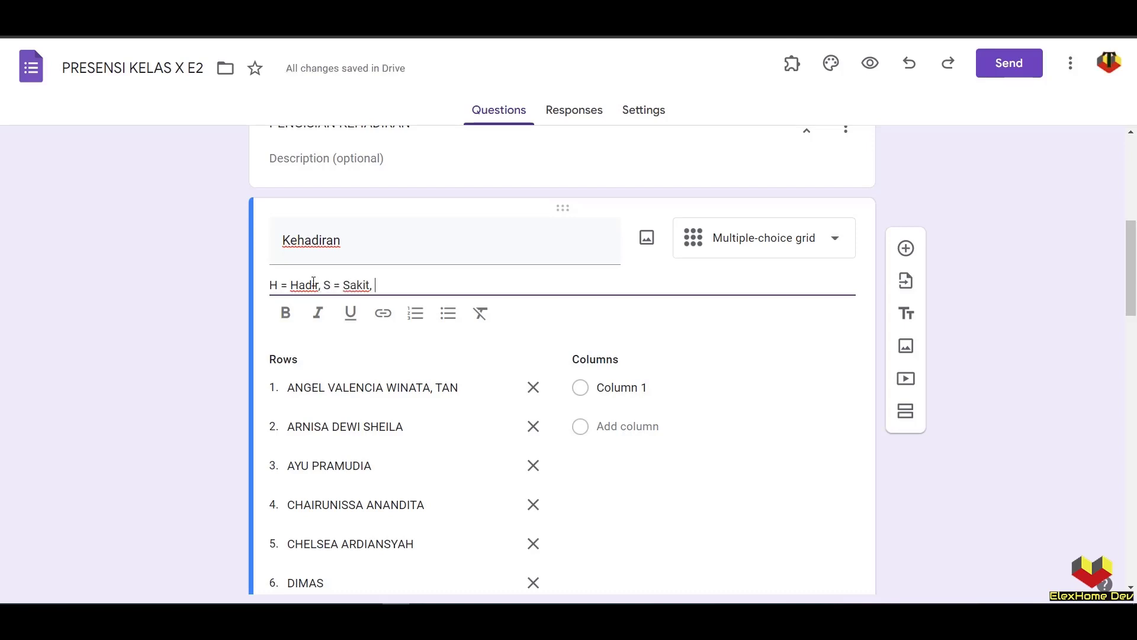
pyautogui.write(', I = I')
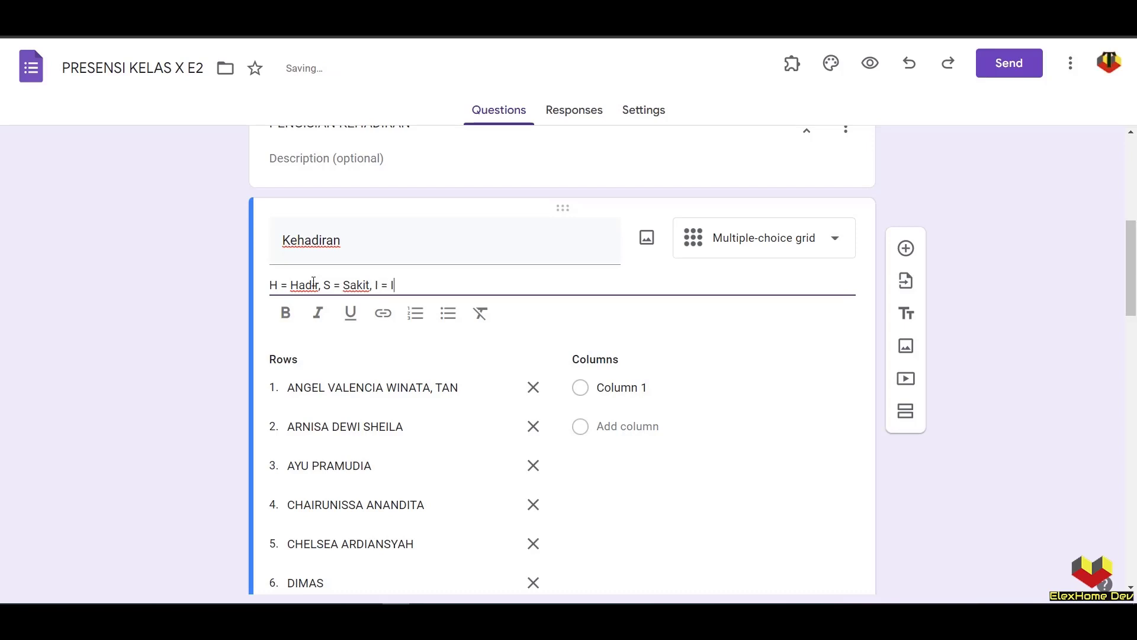
pyautogui.write('zin, dan ')
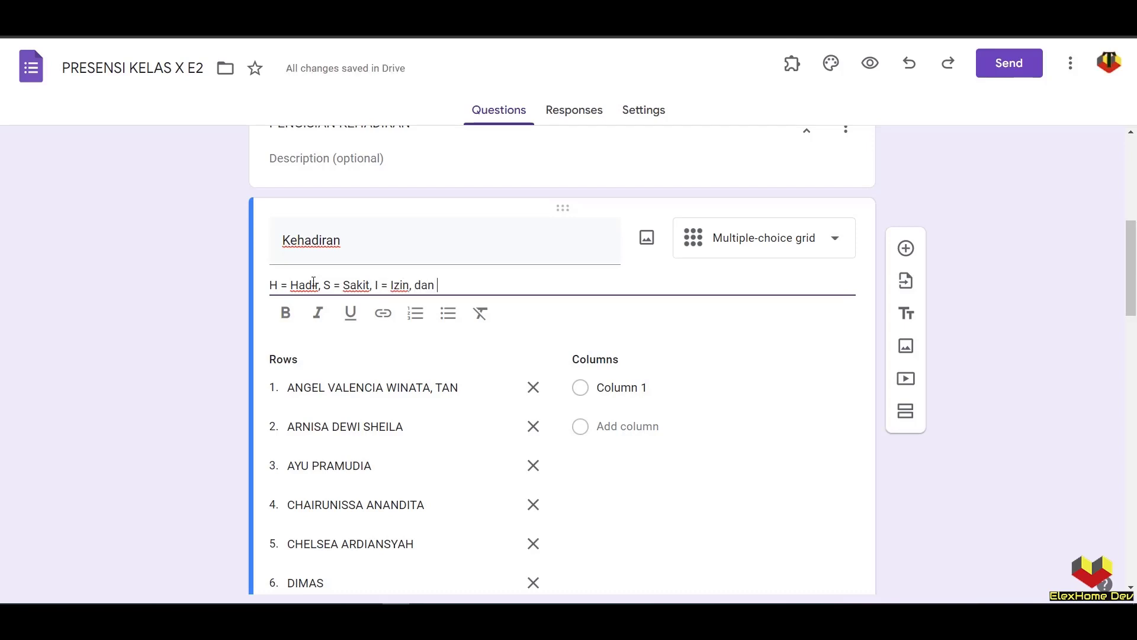
pyautogui.write('A =')
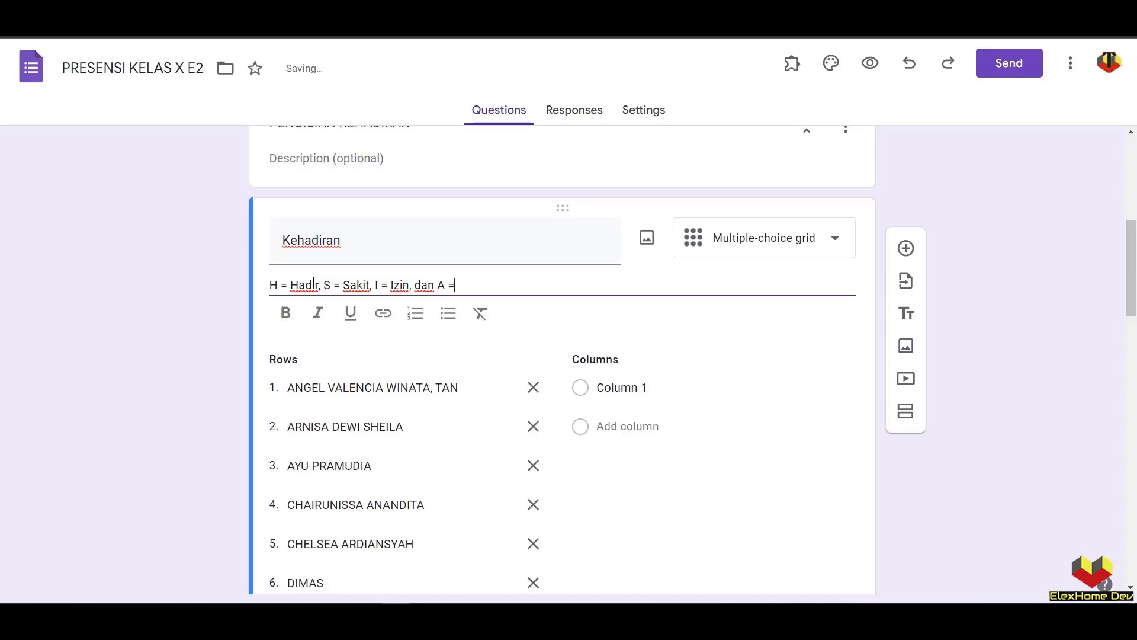
pyautogui.write(' Alpa')
# - Name the Kehadiran grid columns H, S, I and A
pyautogui.click(652, 389)
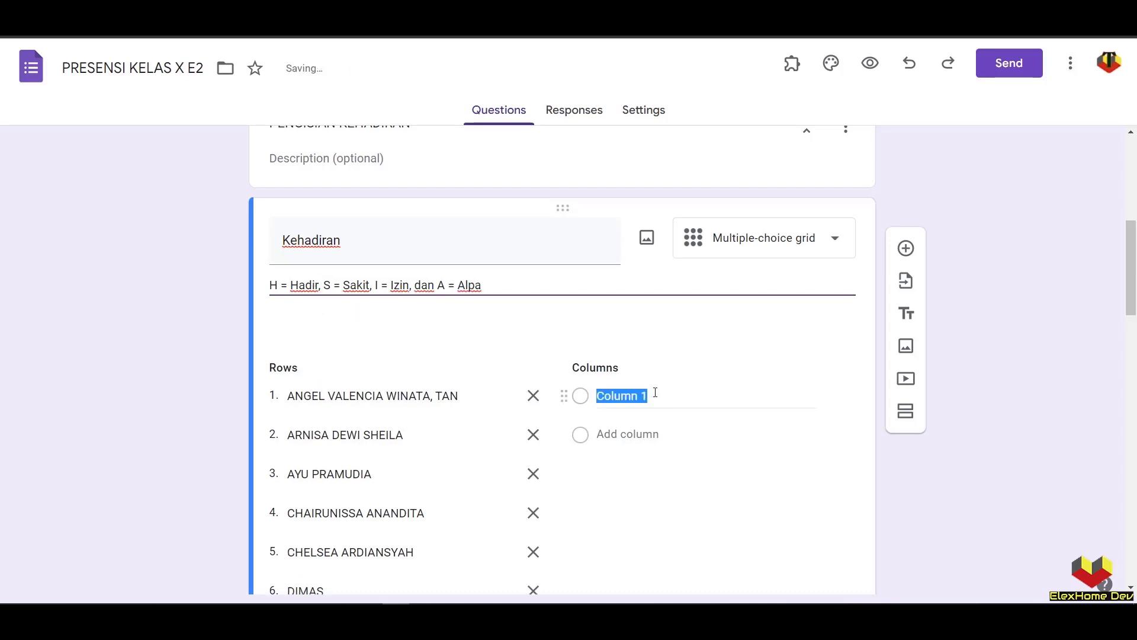
pyautogui.write('H')
pyautogui.click(656, 395)
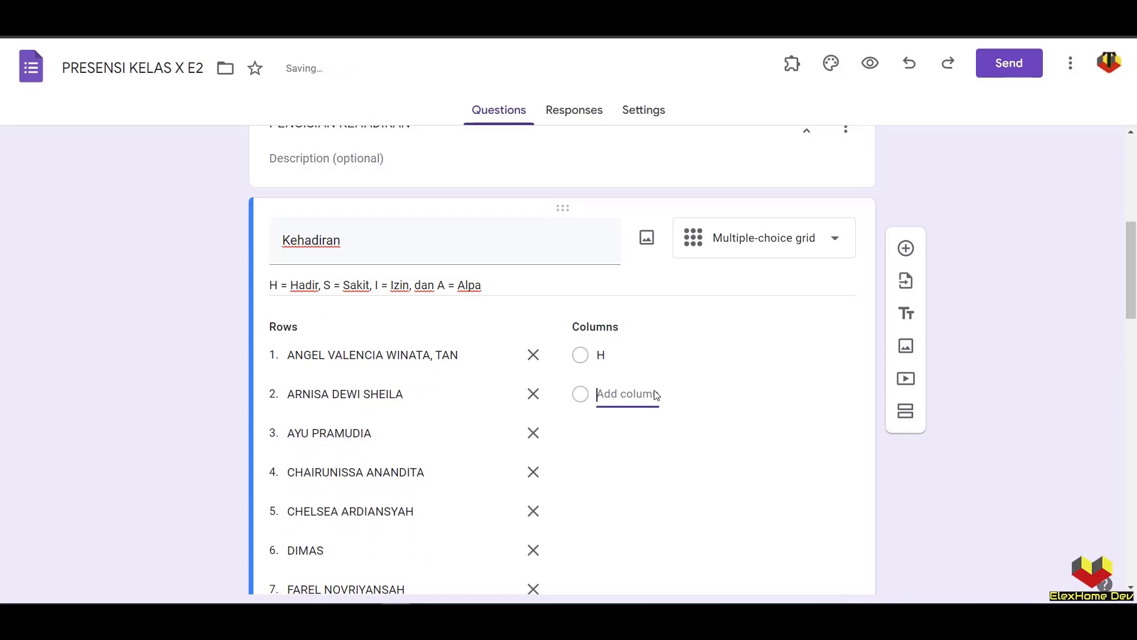
pyautogui.write('S')
pyautogui.press('Tab')
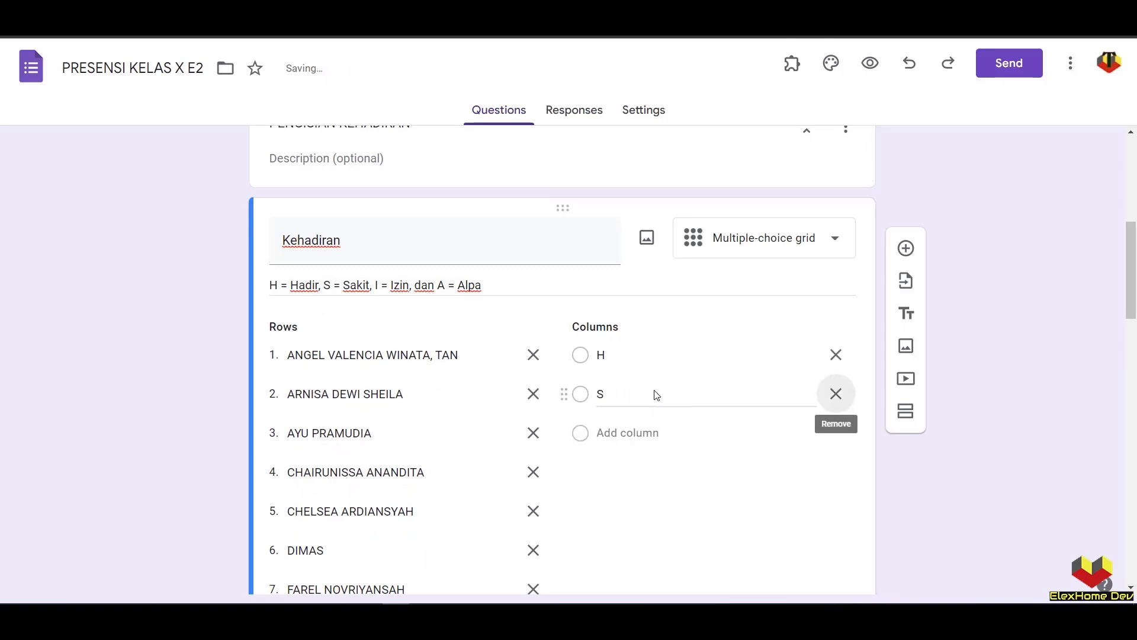
pyautogui.click(602, 432)
pyautogui.write('I')
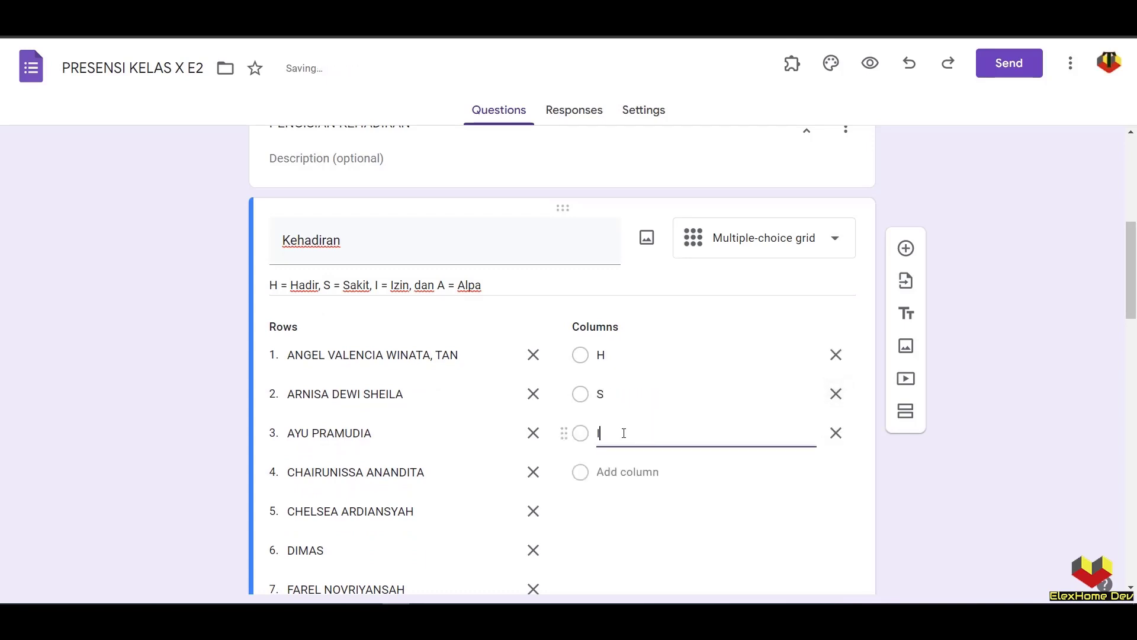
pyautogui.click(626, 471)
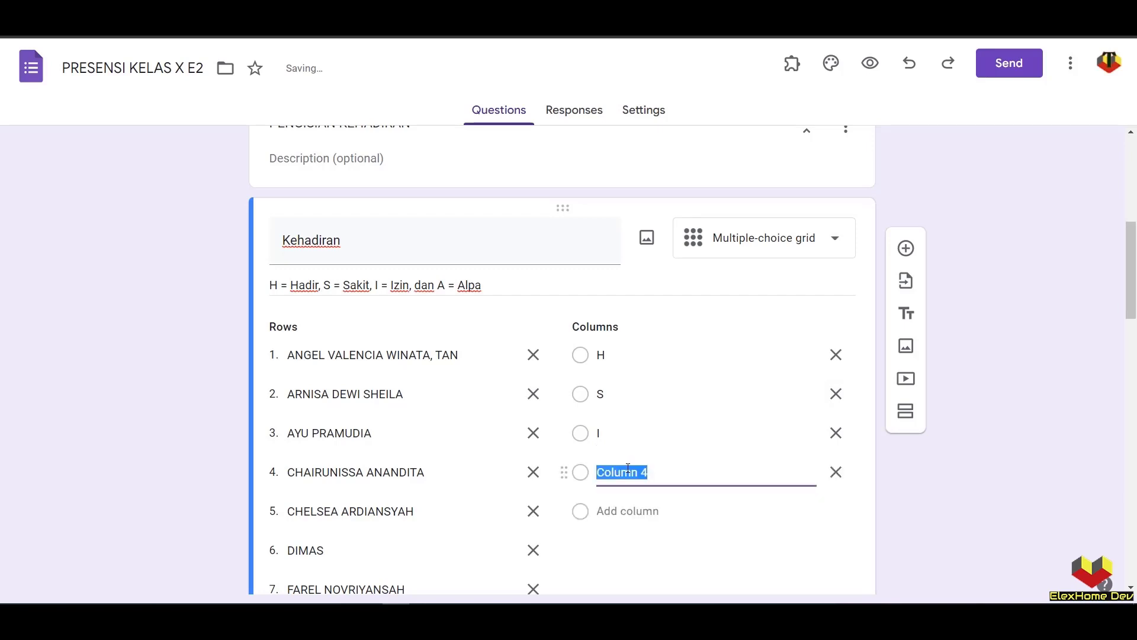
pyautogui.write('A')
# - Require a response in each student row of the grid
pyautogui.scroll(-20, 780, 548)
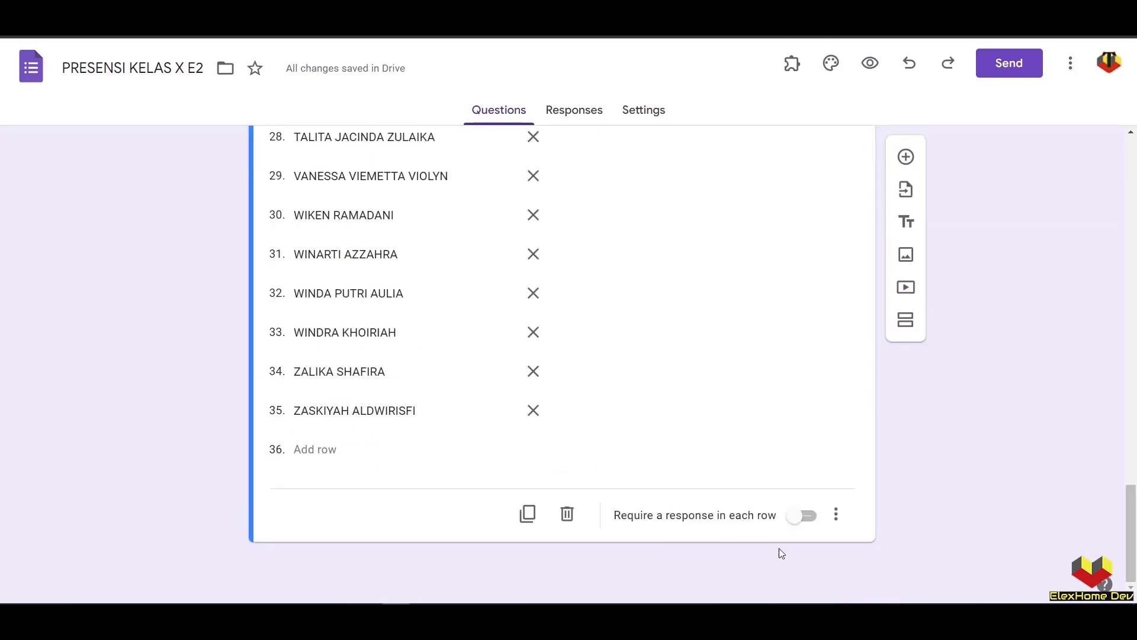
pyautogui.click(801, 516)
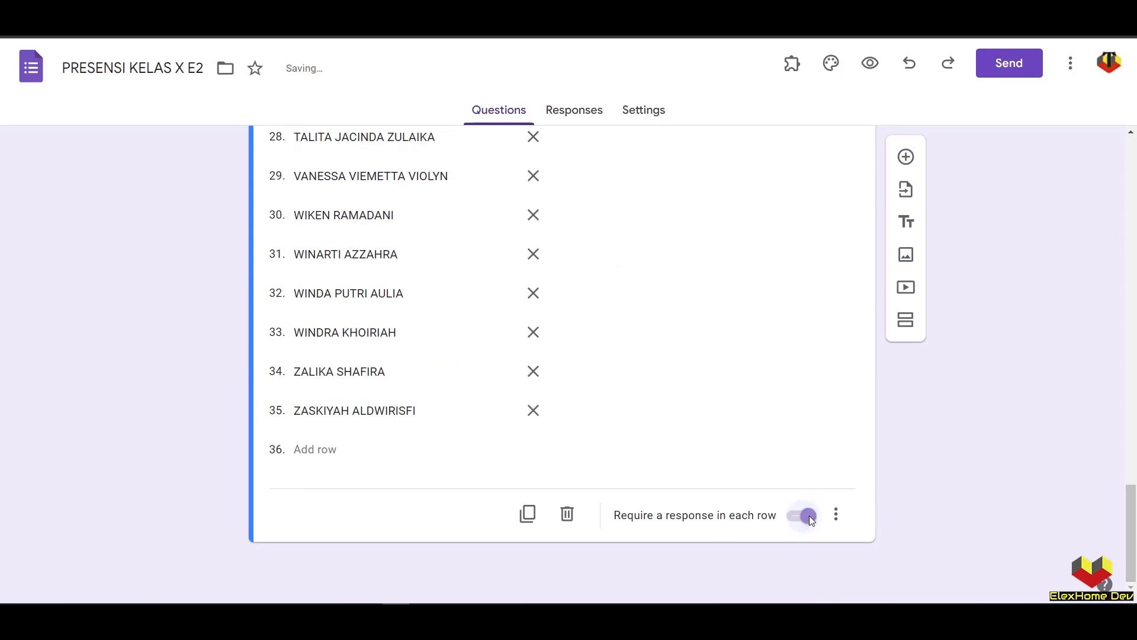
pyautogui.scroll(13, 101, 289)
pyautogui.scroll(10, 109, 296)
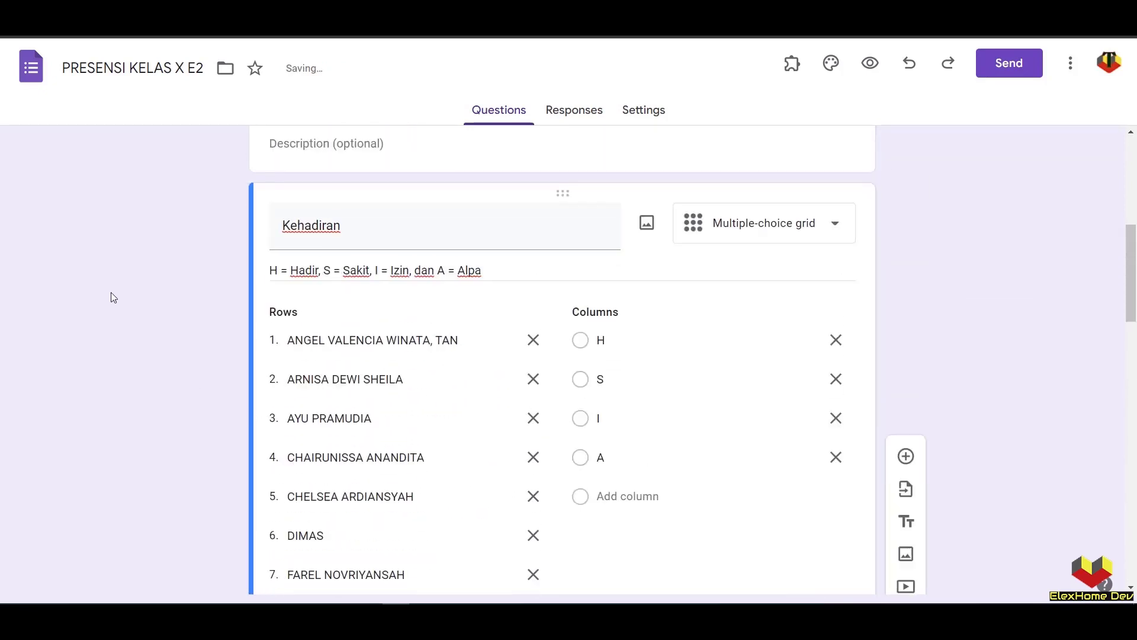
pyautogui.scroll(-20, 216, 322)
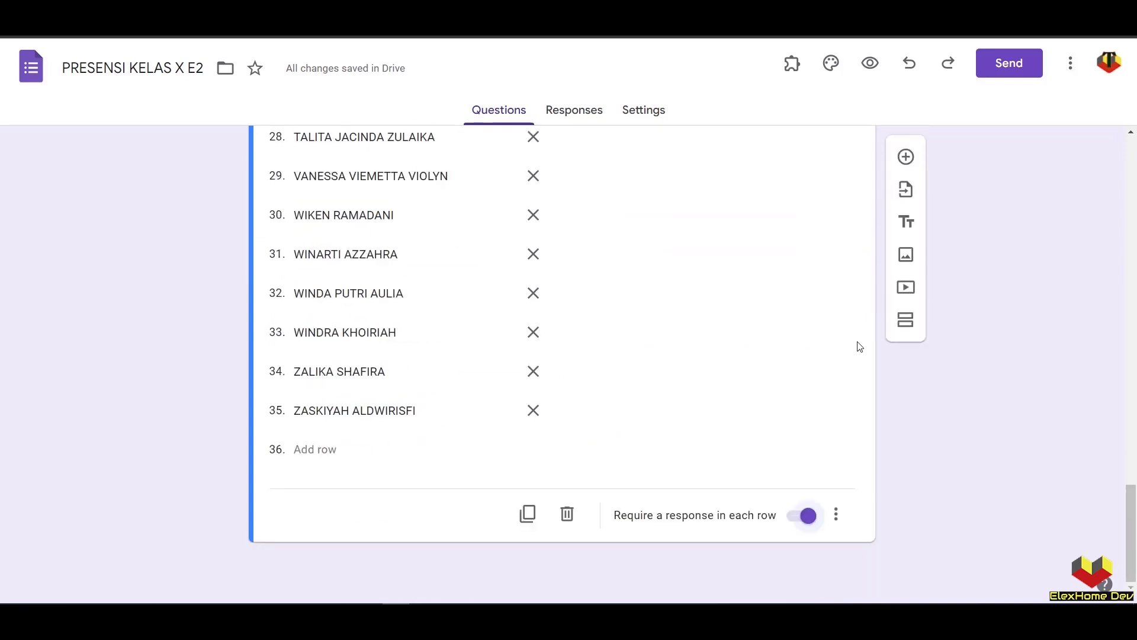
# - Add Section 3 titled 'KONFIRMASI'
pyautogui.click(906, 325)
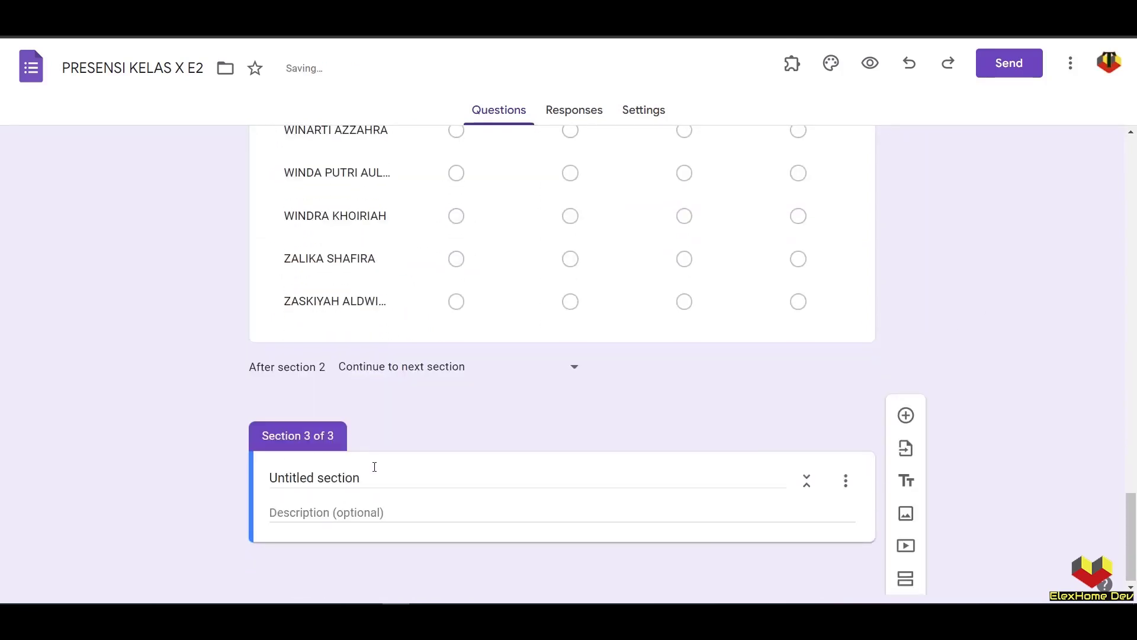
pyautogui.press('capslock')
pyautogui.write('K')
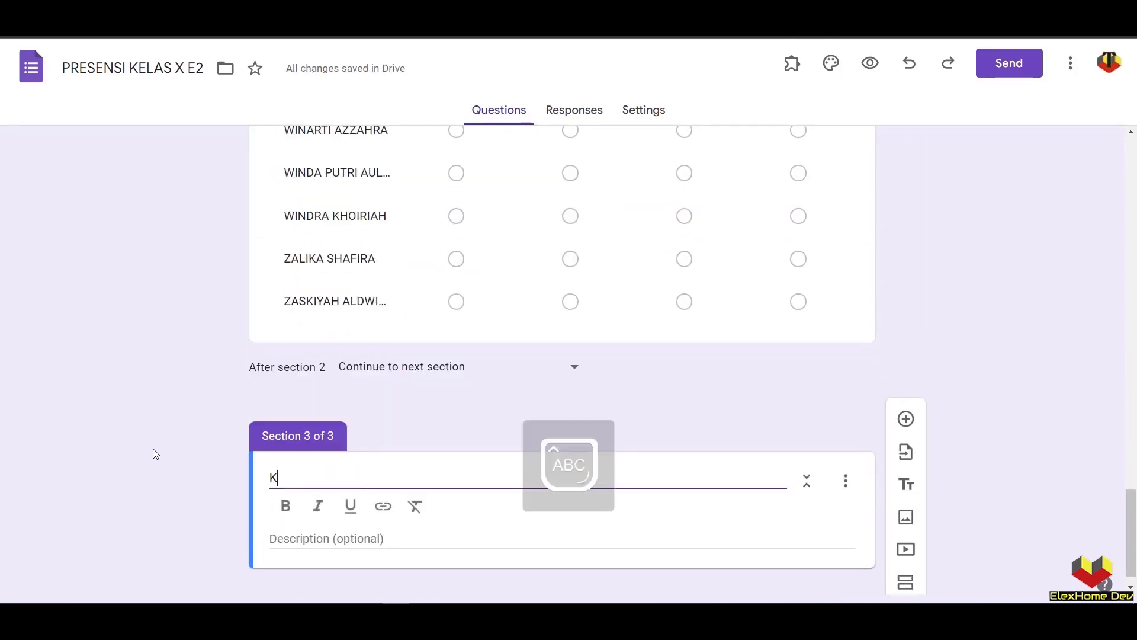
pyautogui.write('ONFIRMASI')
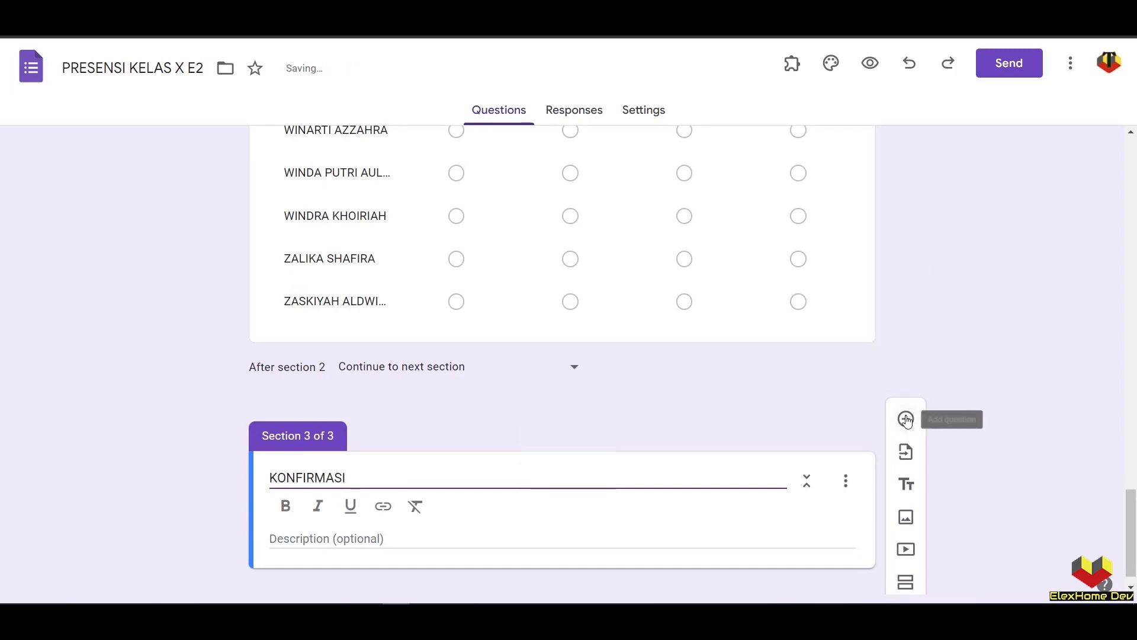
# - Add the required multiple-choice question 'Apakah YAKIN akan pengisian Presensi?' with the single option YAKIN
pyautogui.click(907, 419)
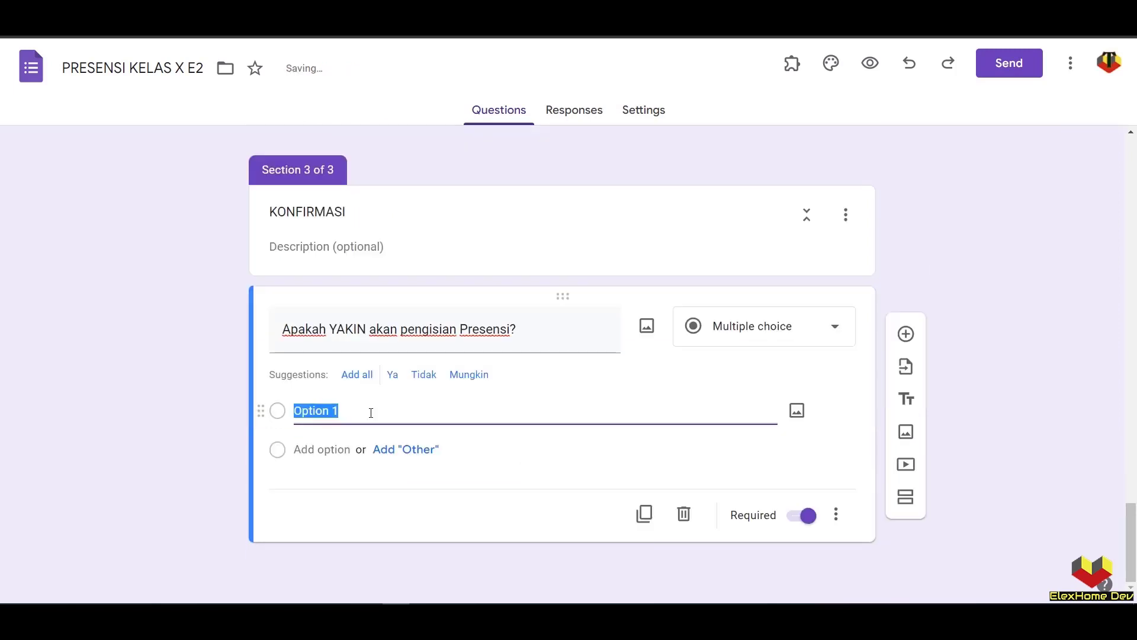
pyautogui.write('YAKIN')
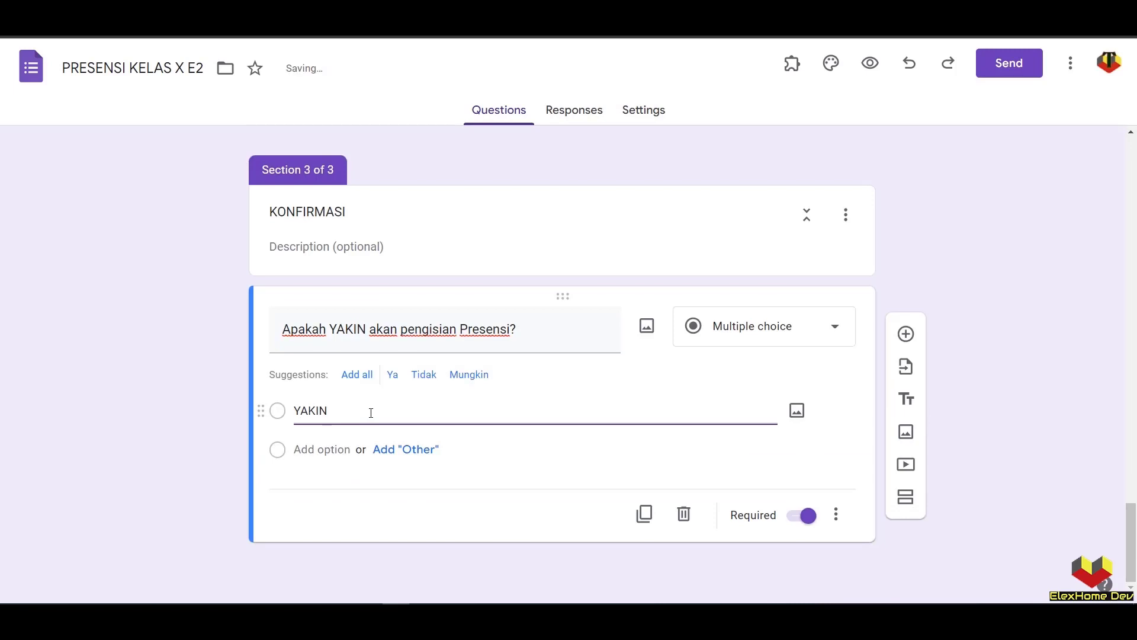
pyautogui.tripleClick(374, 333)
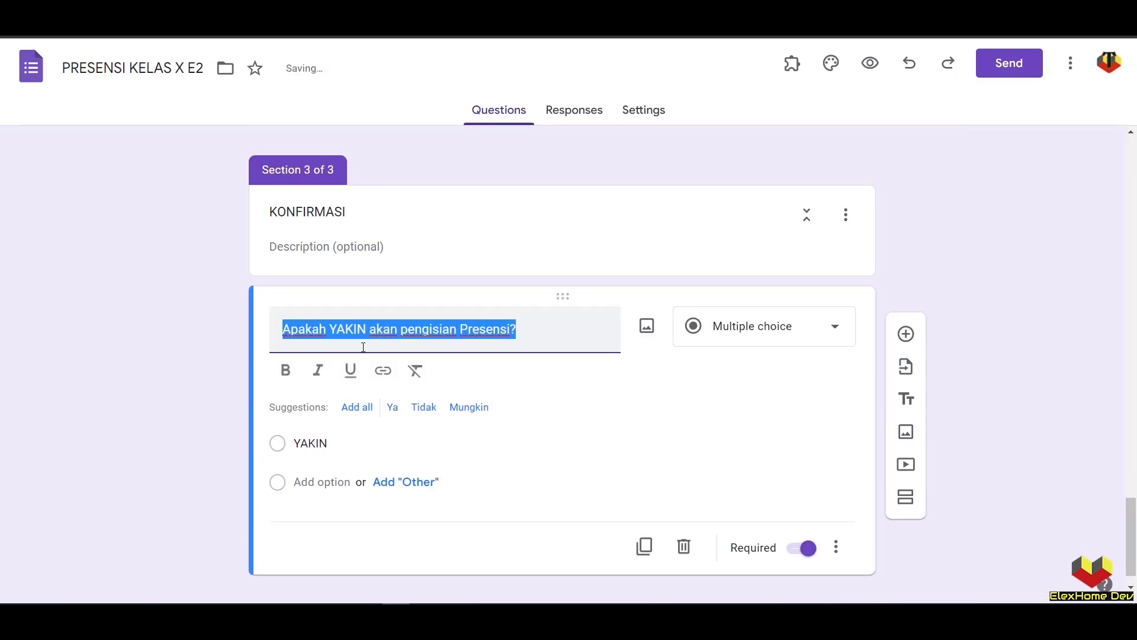
pyautogui.scroll(3, 364, 347)
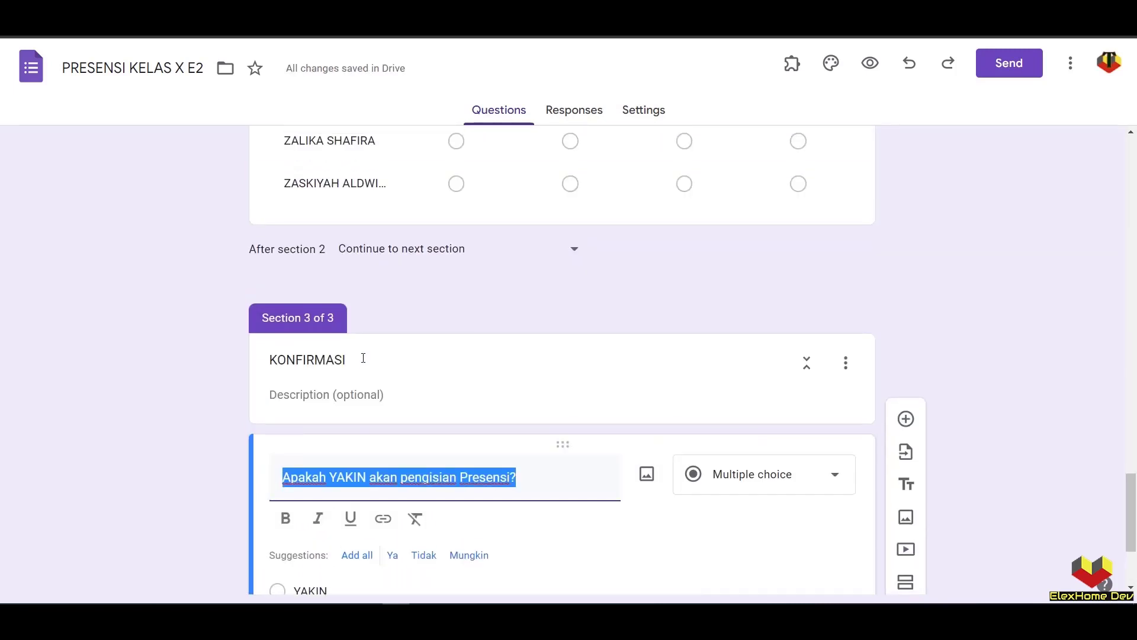
pyautogui.scroll(3, 391, 472)
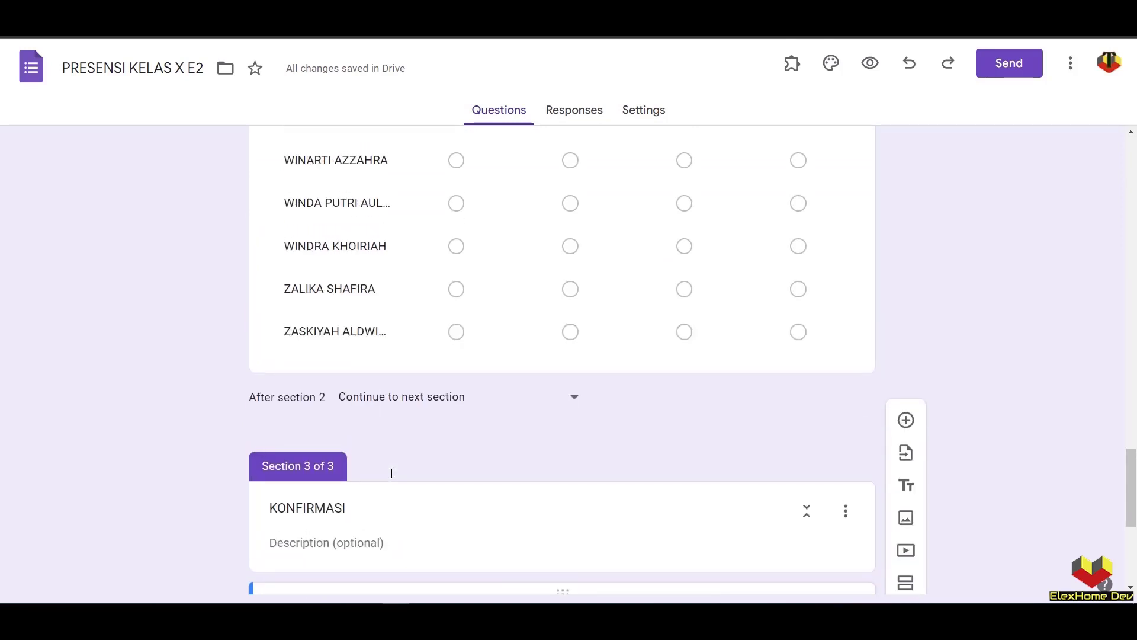
pyautogui.scroll(4, 388, 462)
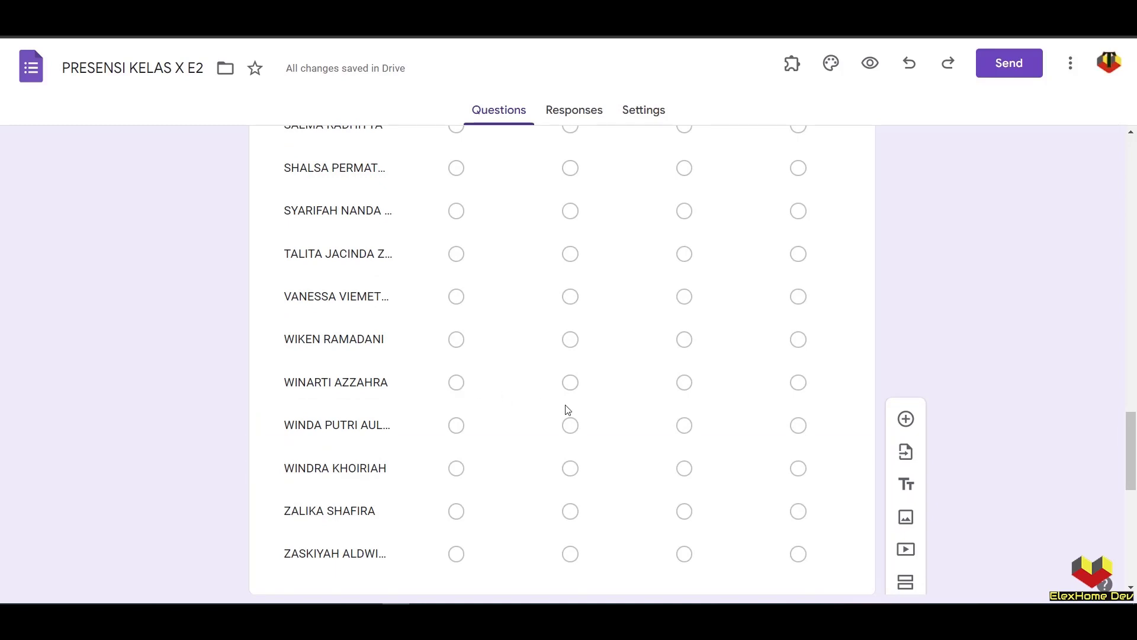
pyautogui.scroll(-8, 462, 392)
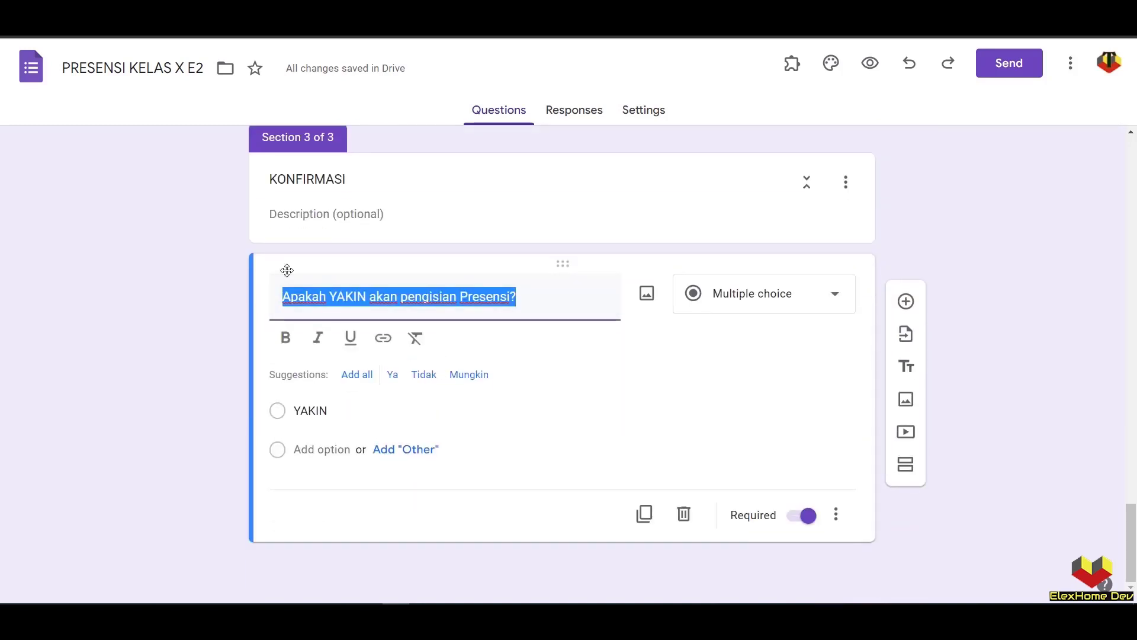
pyautogui.click(316, 295)
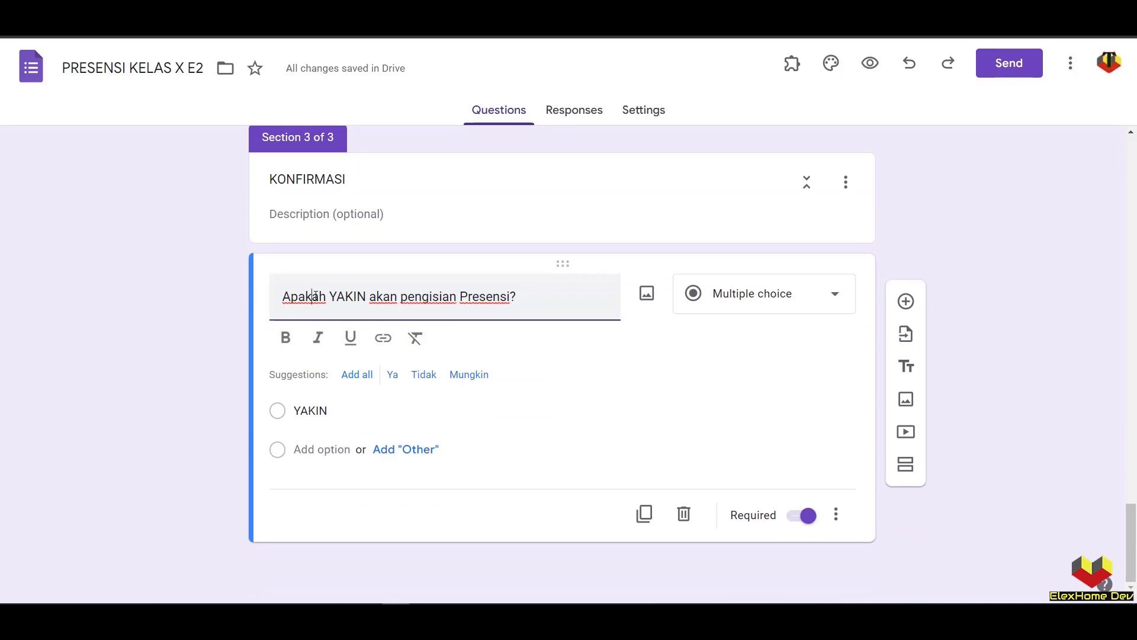
pyautogui.scroll(15, 632, 340)
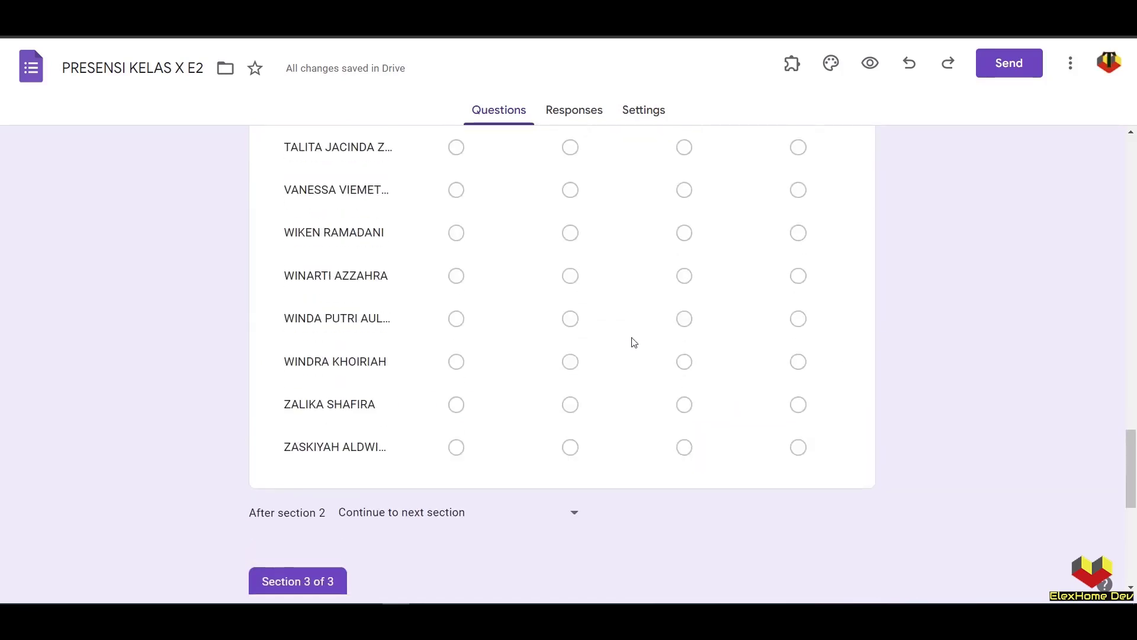
pyautogui.scroll(15, 634, 342)
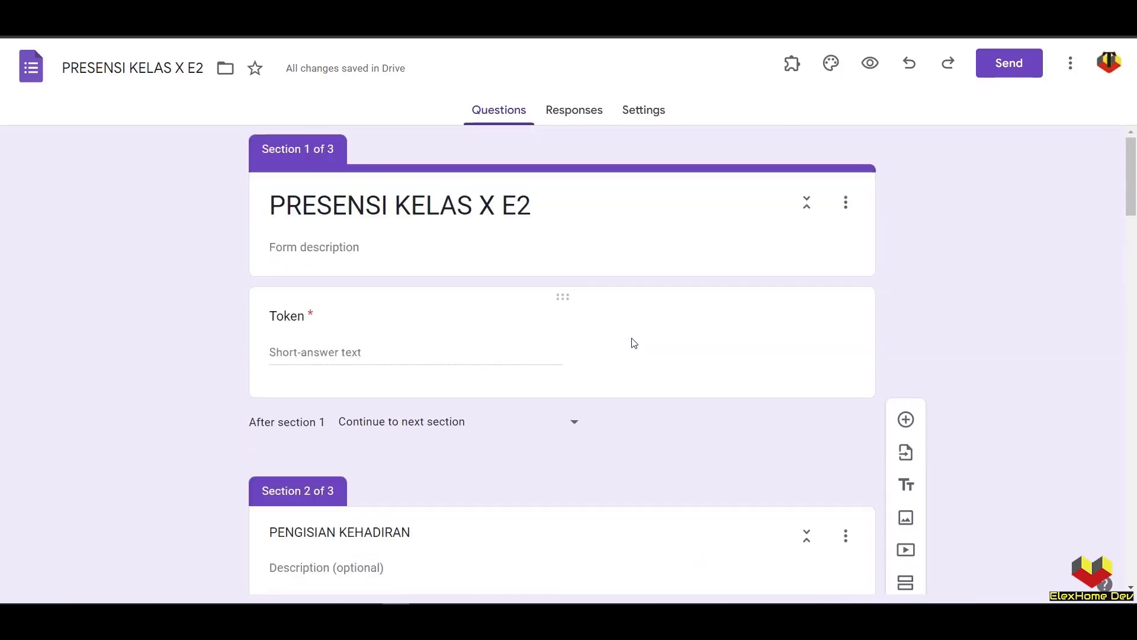
pyautogui.scroll(-6, 633, 342)
pyautogui.scroll(5, 633, 343)
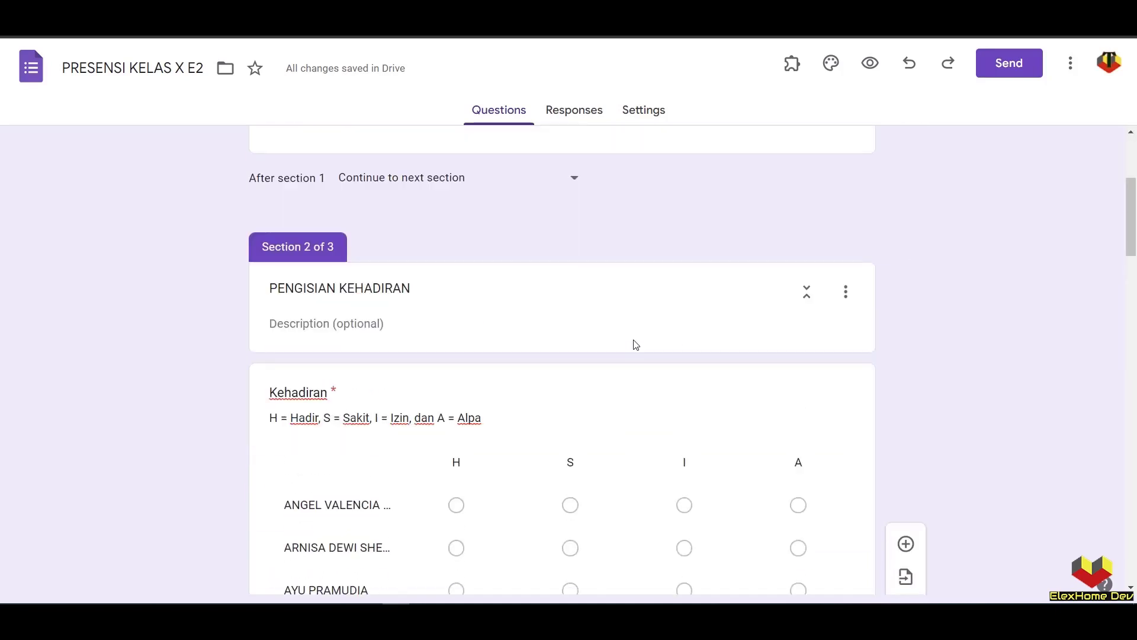
pyautogui.scroll(-6, 634, 341)
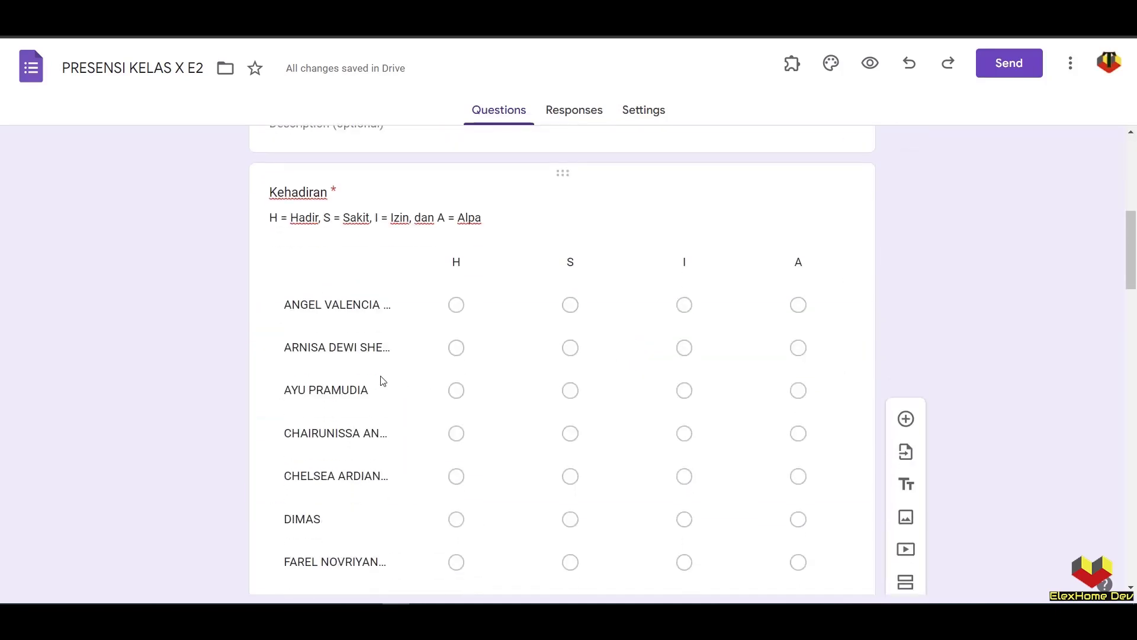
# - From the Responses view, create and open the linked spreadsheet 'PRESENSI KELAS X E2 (Responses)'
pyautogui.click(571, 114)
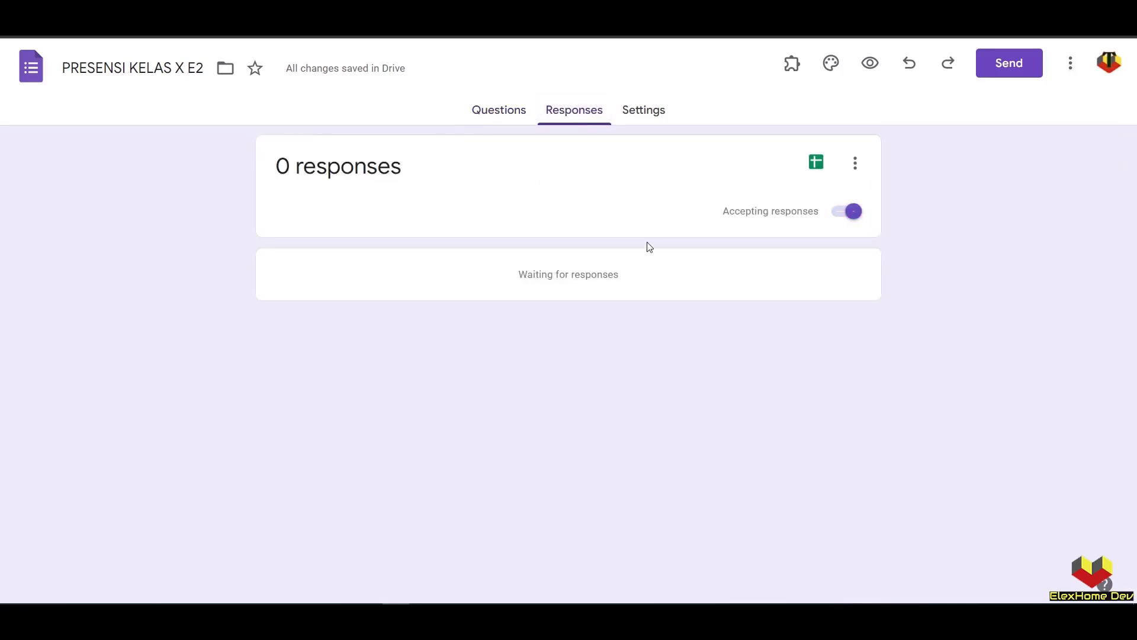
pyautogui.click(816, 168)
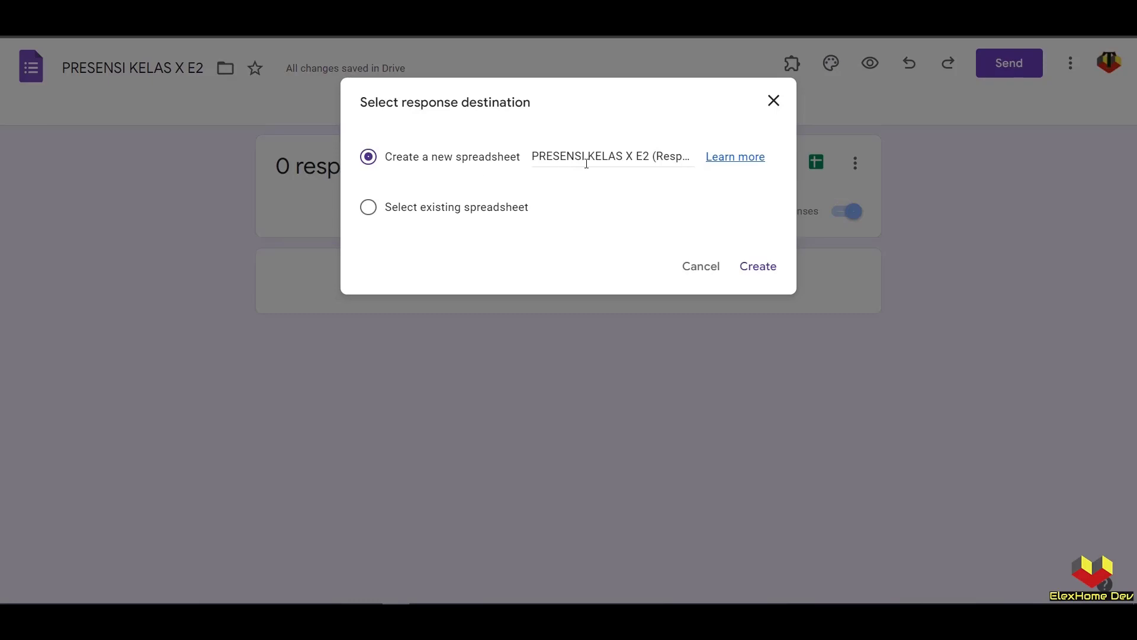
pyautogui.click(759, 267)
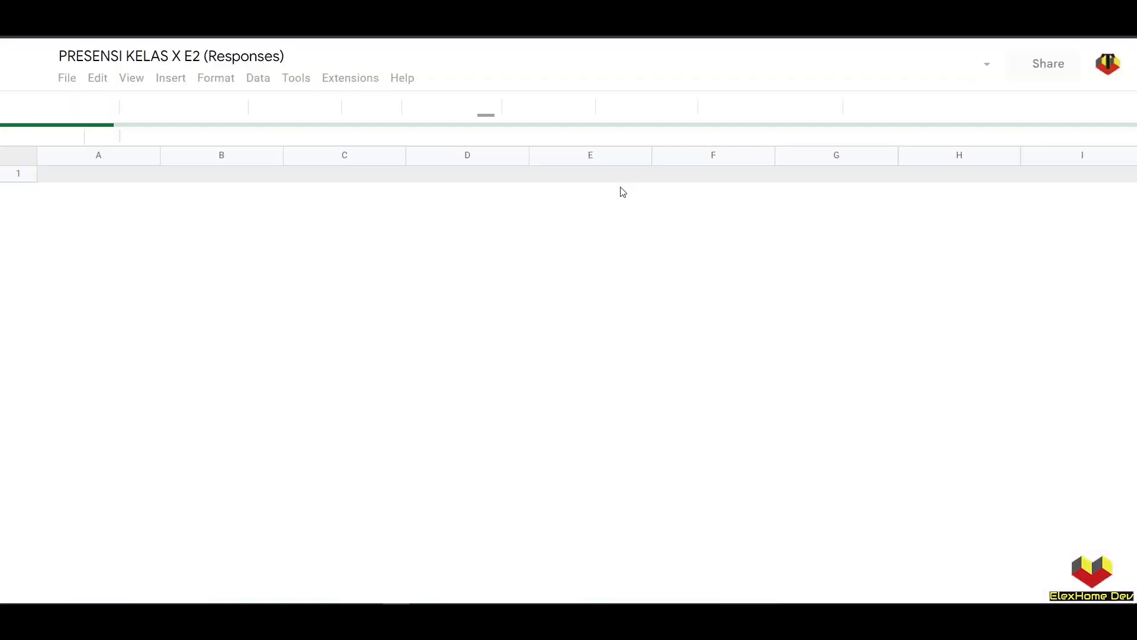
# - Rename the 'Form responses 1' sheet to 'res'
pyautogui.doubleClick(193, 591)
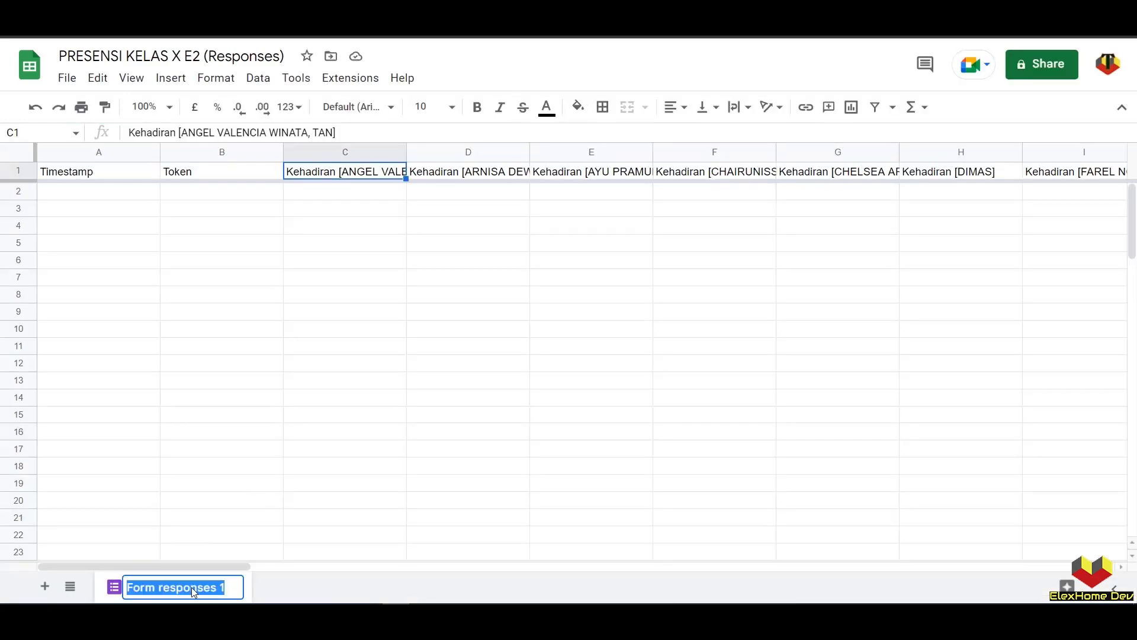
pyautogui.click(249, 516)
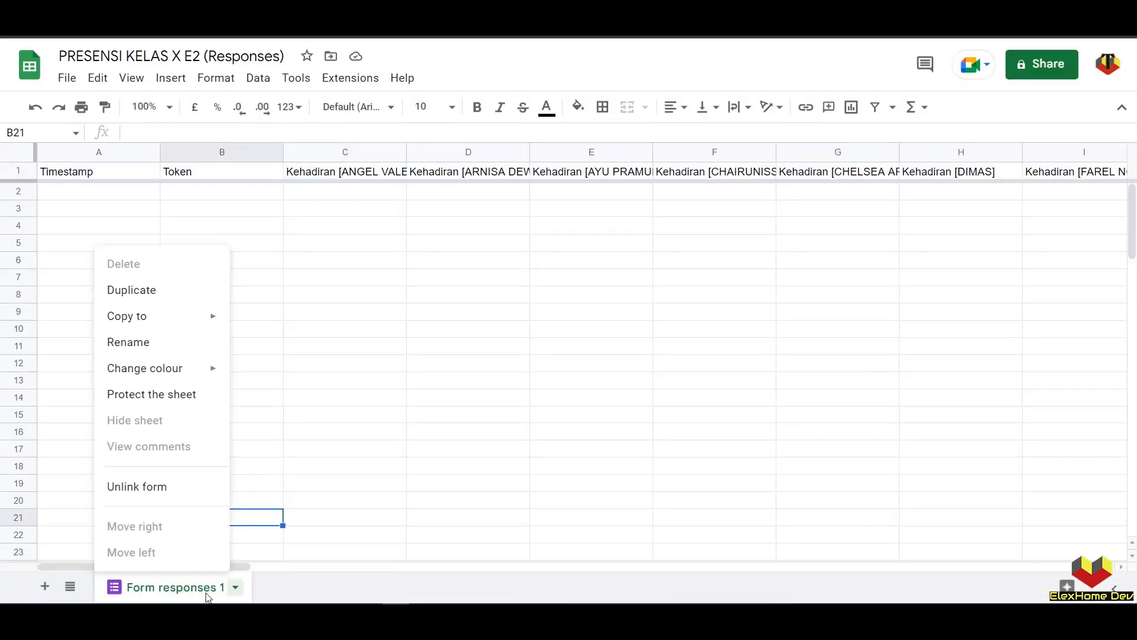
pyautogui.rightClick(208, 592)
pyautogui.click(119, 342)
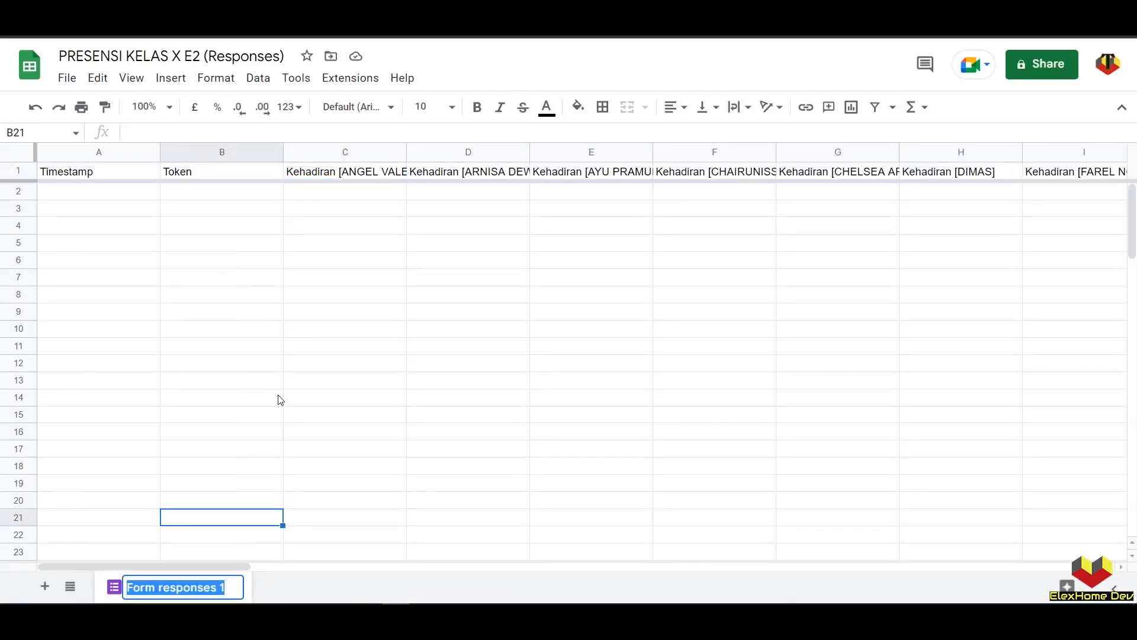
pyautogui.write('res')
pyautogui.press('Return')
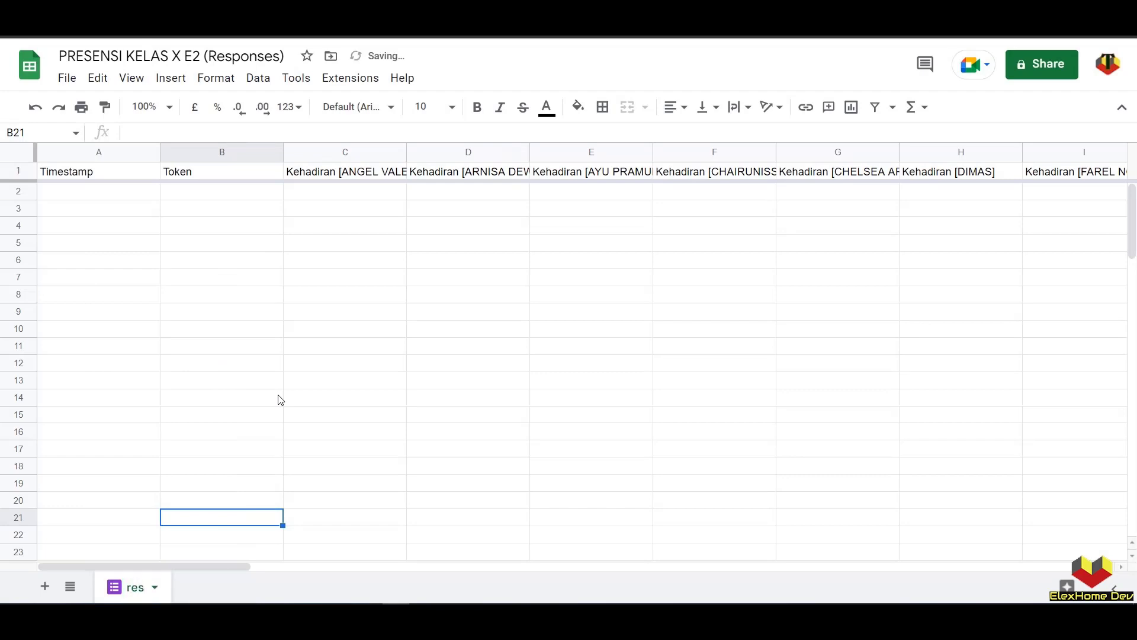
pyautogui.click(518, 343)
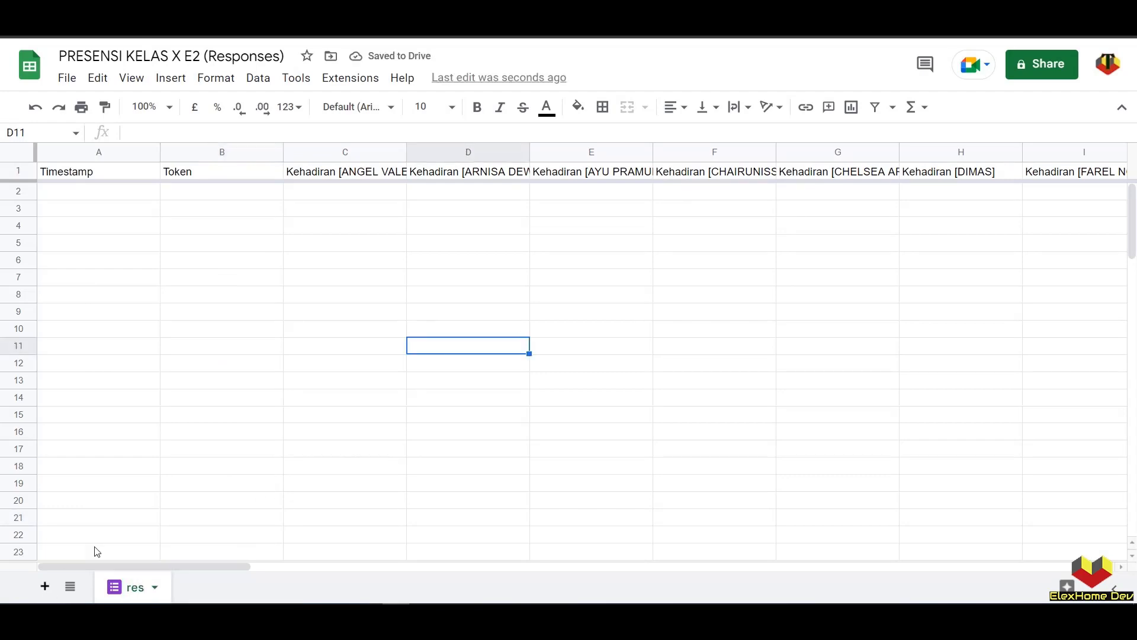
# - Add a new blank sheet named 'Semseter 2'
pyautogui.click(45, 590)
pyautogui.doubleClick(217, 594)
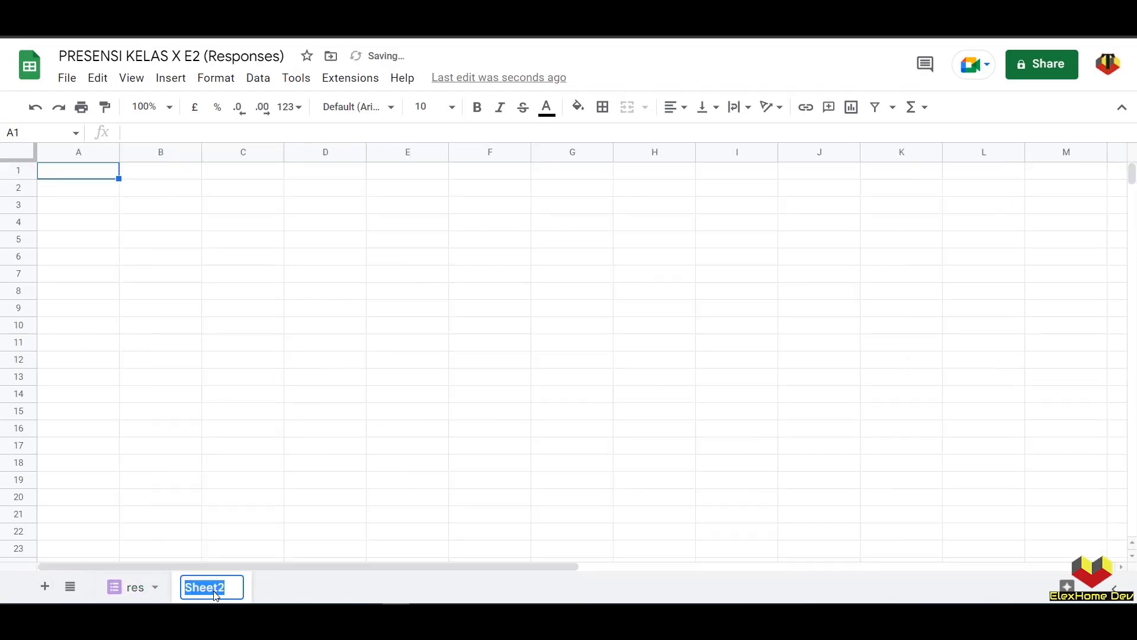
pyautogui.write('Sems')
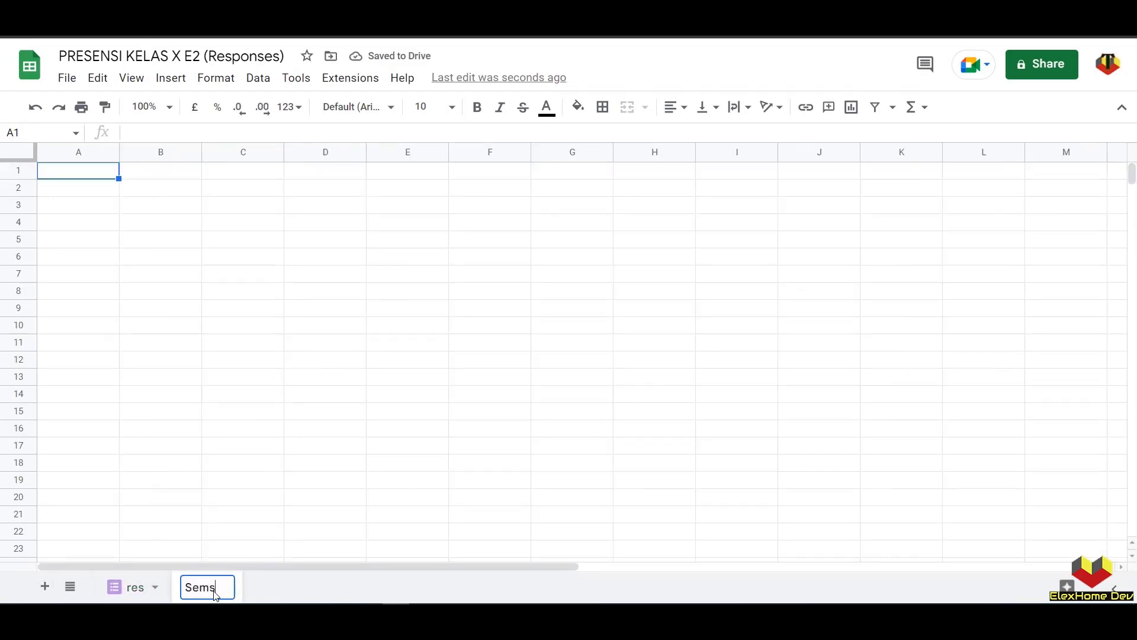
pyautogui.press('BackSpace')
pyautogui.write('seter 2')
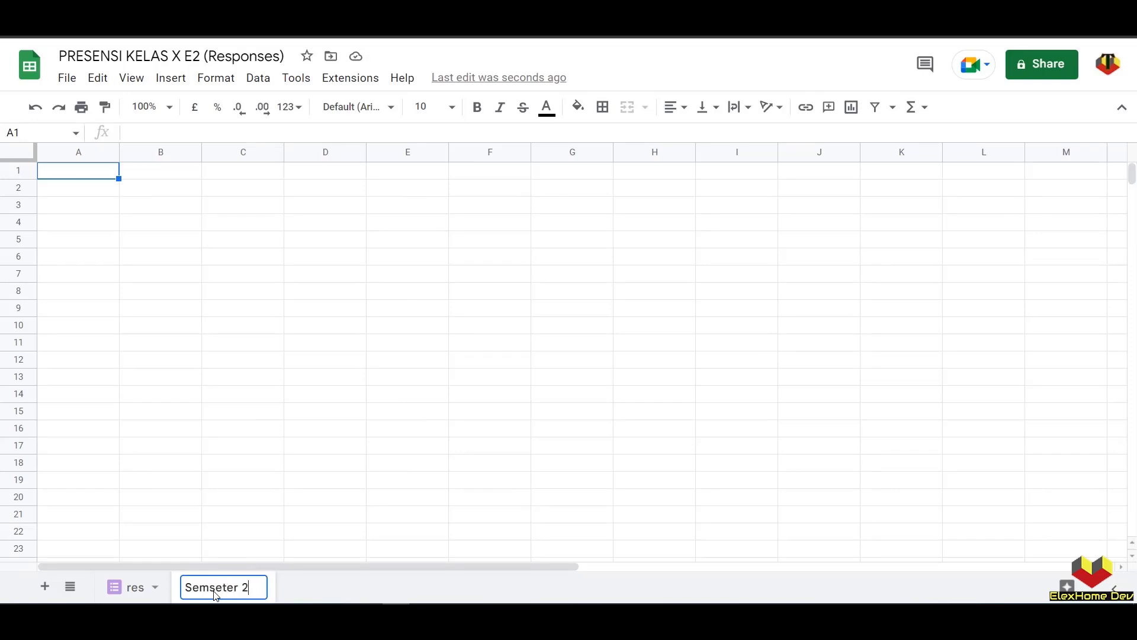
pyautogui.click(409, 463)
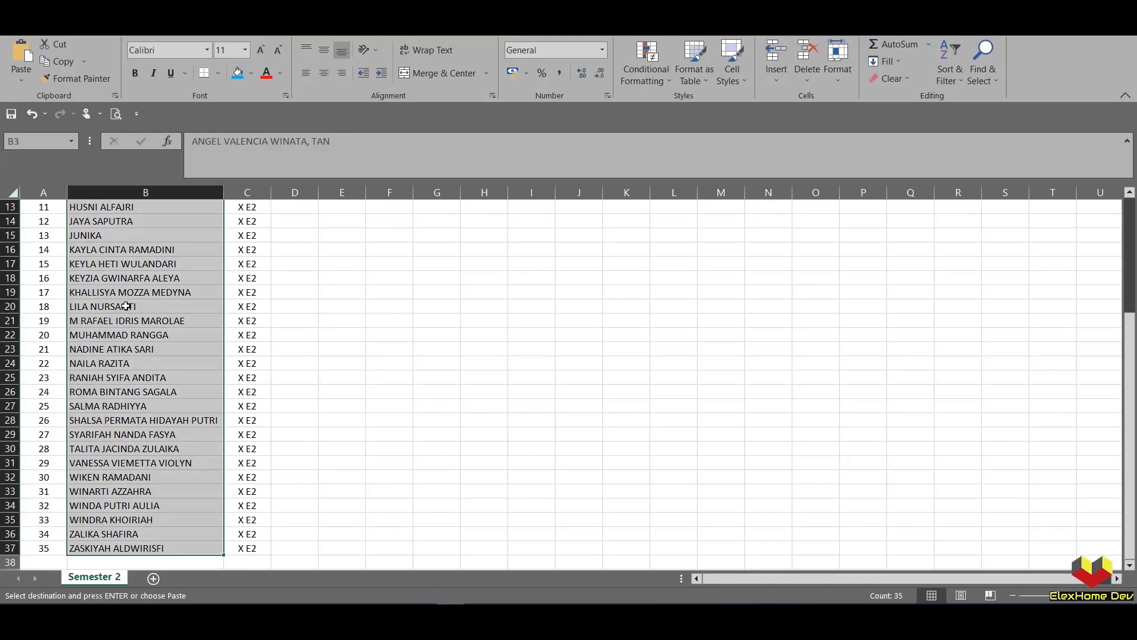
pyautogui.scroll(4, 130, 286)
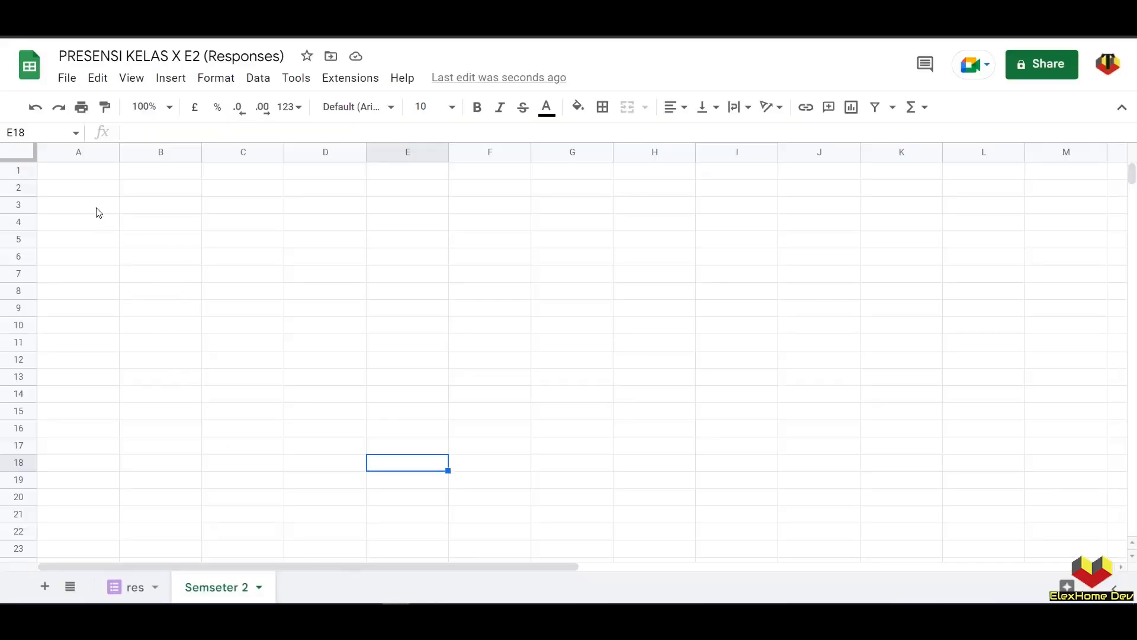
# - Paste the numbered student names into A2 as values only
pyautogui.click(113, 188)
pyautogui.rightClick(114, 188)
pyautogui.moveTo(254, 202)
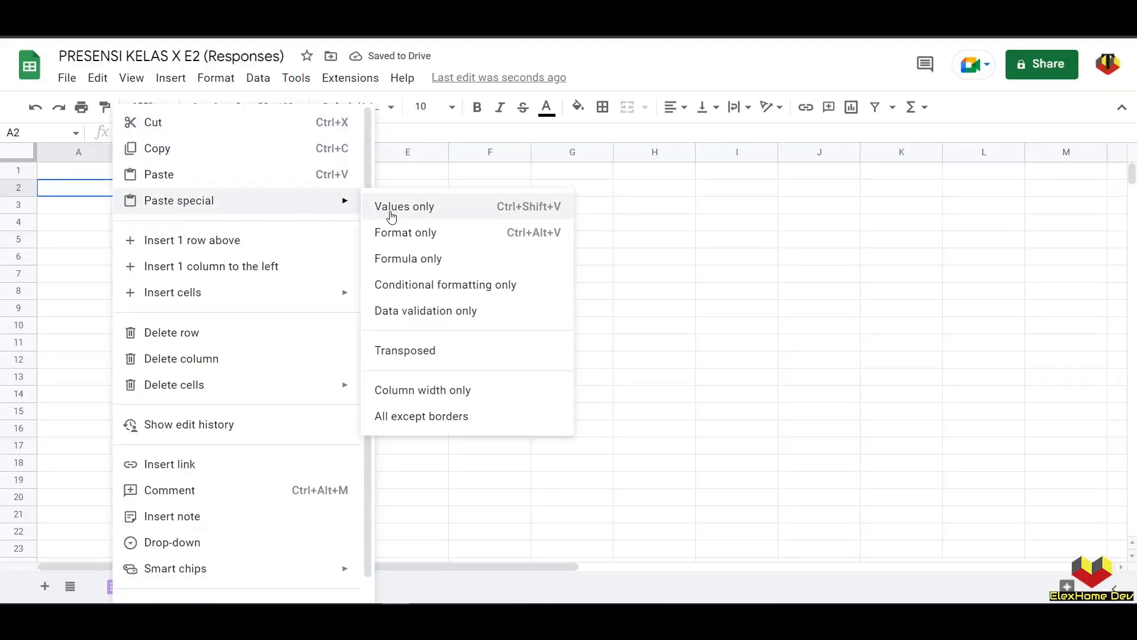
pyautogui.click(391, 207)
# - Enter the headers NO in A1 and NAMA in B1
pyautogui.click(72, 174)
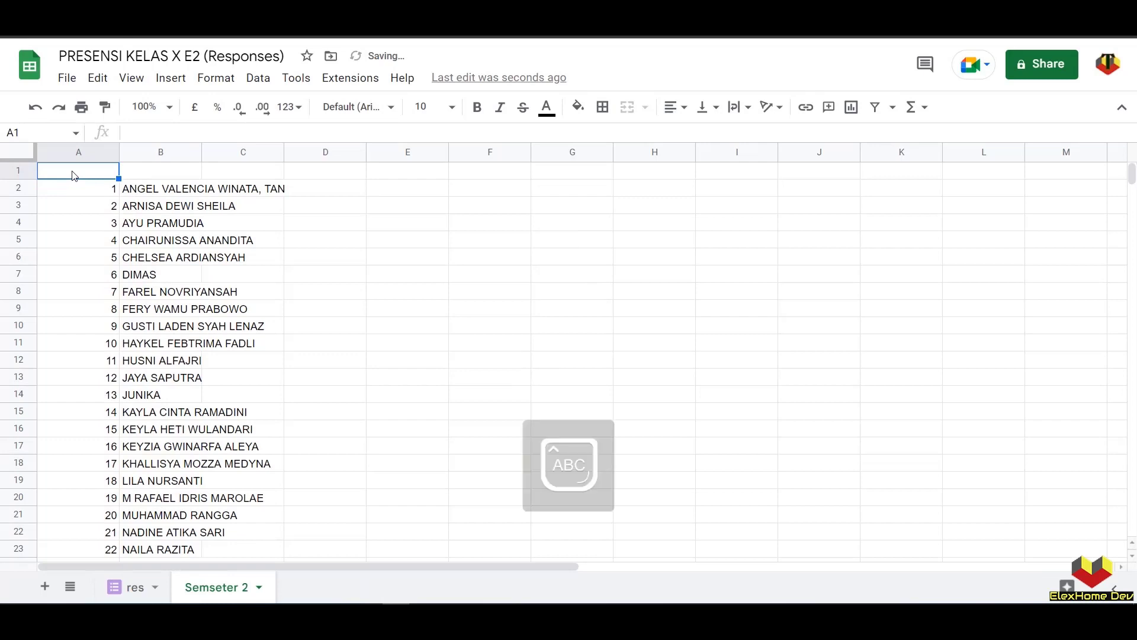
pyautogui.write('NO')
pyautogui.press('Tab')
pyautogui.write('NAMA')
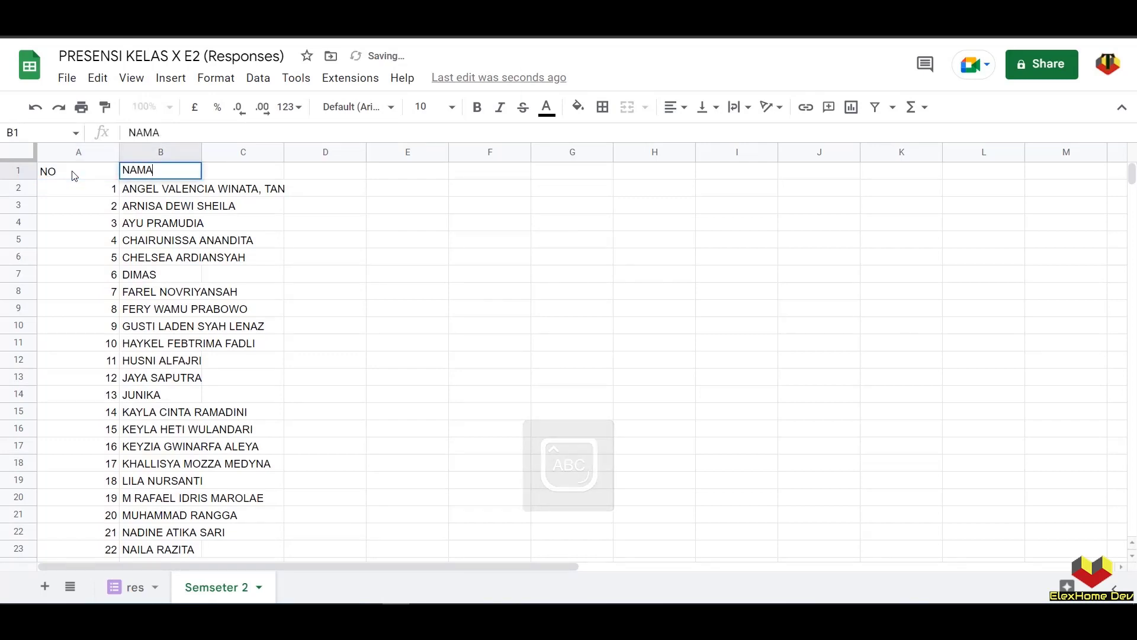
pyautogui.press('Tab')
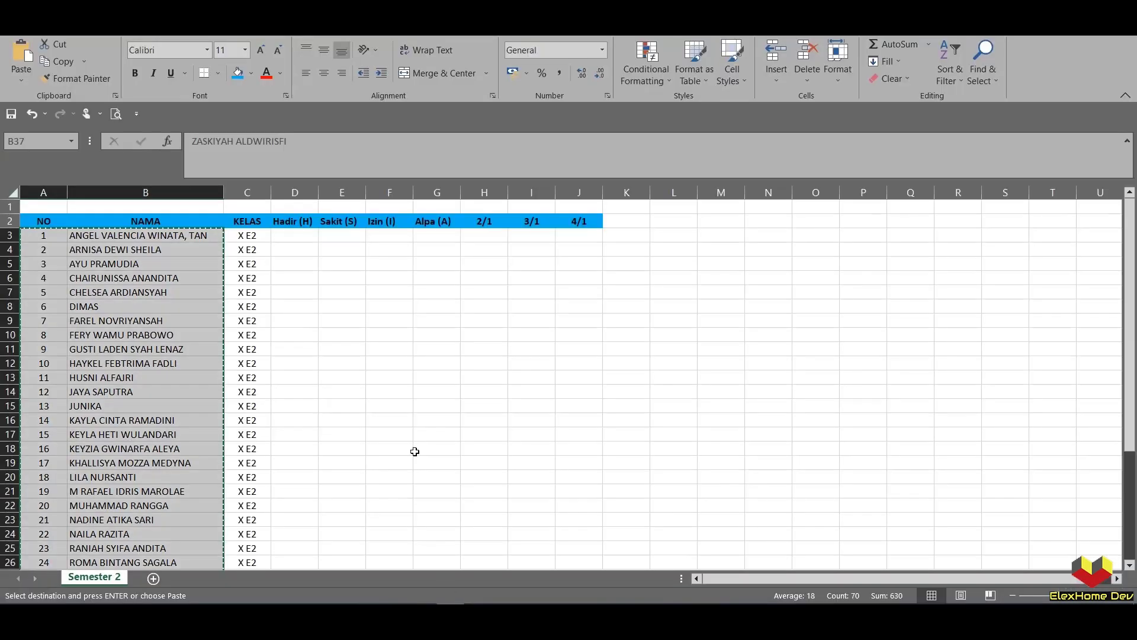
# - Copy the four status headers Hadir to Alpa from Excel
pyautogui.click(291, 221)
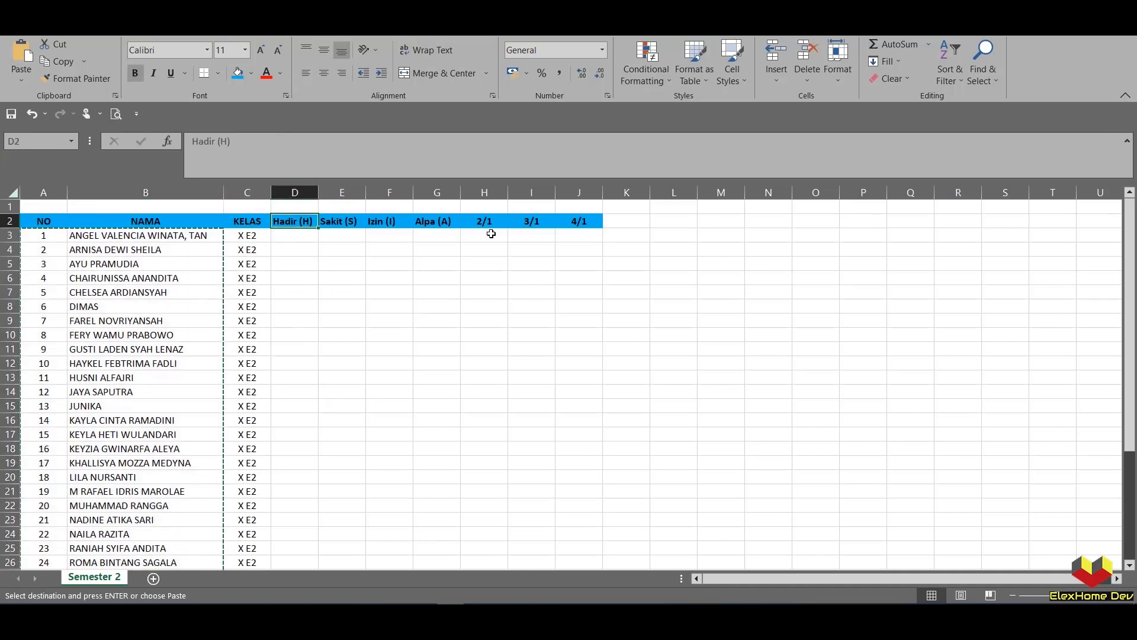
pyautogui.keyDown('shift'); pyautogui.click(435, 219); pyautogui.keyUp('shift')
pyautogui.hotkey('ctrl', 'c')
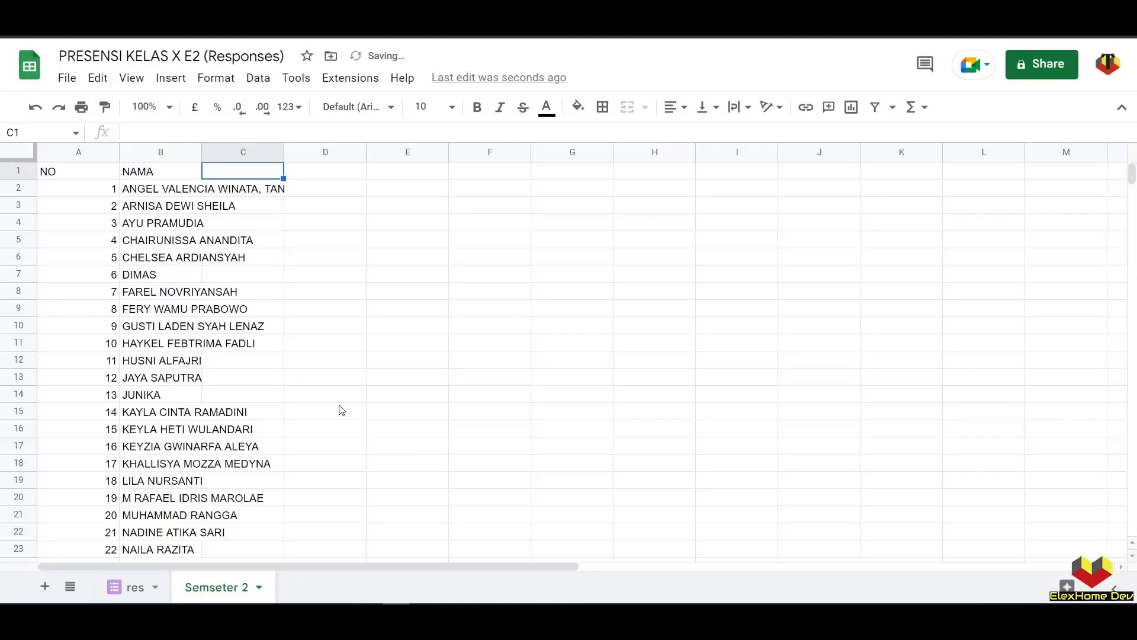
pyautogui.click(396, 621)
# - Paste Hadir, Sakit, Izin, Alpa as values into D1:G1, then move res's Token column to the far right
pyautogui.rightClick(306, 174)
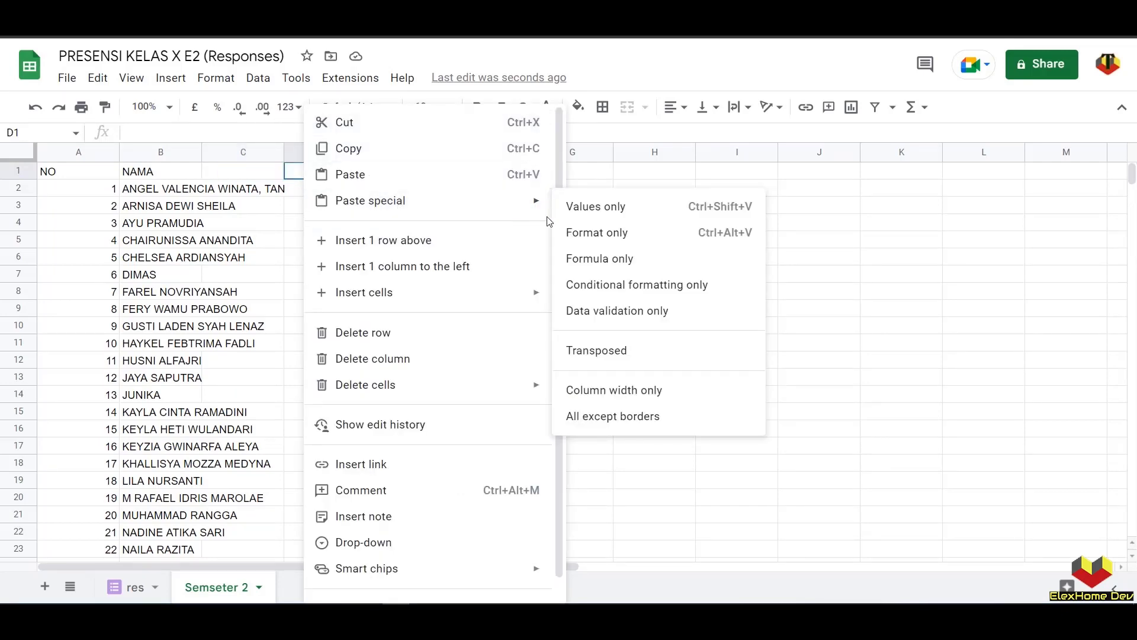
pyautogui.click(572, 210)
pyautogui.hotkey('ctrl', 'shift', 'pageup')
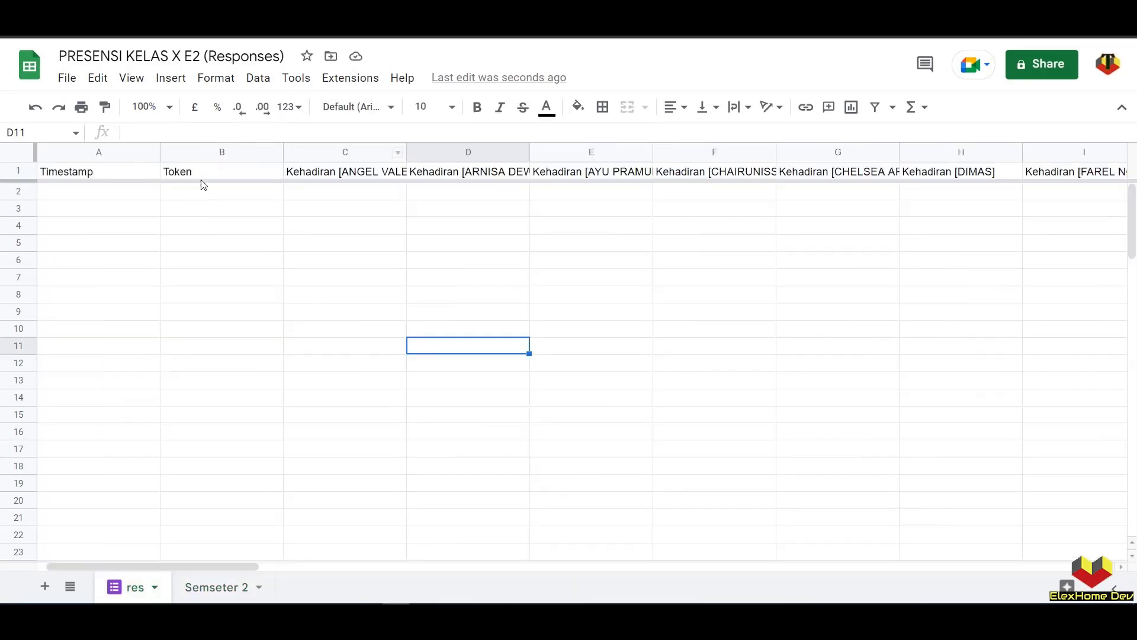
pyautogui.click(188, 155)
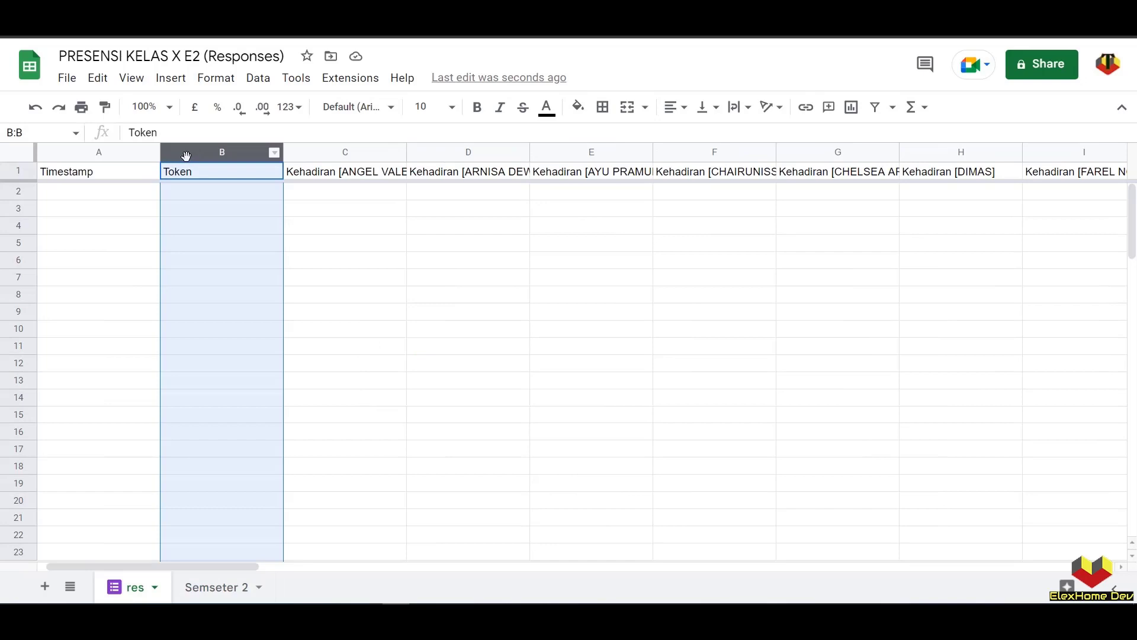
pyautogui.moveTo(185, 155)
pyautogui.mouseDown()
pyautogui.moveTo(1066, 136)
pyautogui.moveTo(1036, 128)
pyautogui.moveTo(267, 173)
pyautogui.moveTo(296, 173)
pyautogui.mouseUp()
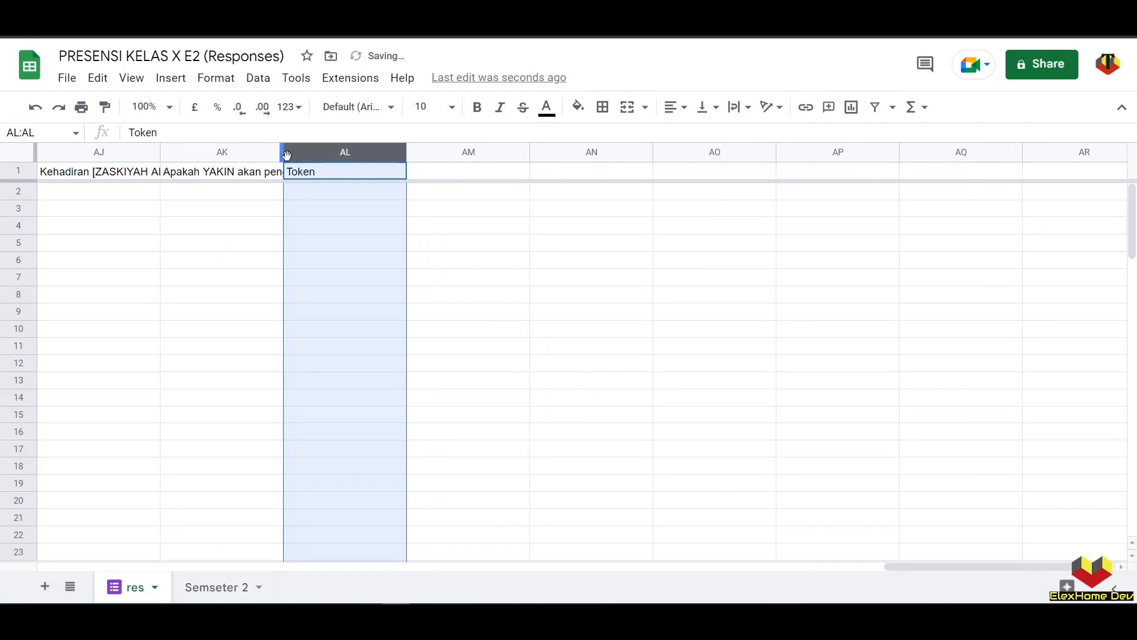
pyautogui.moveTo(916, 567); pyautogui.dragTo(74, 521)
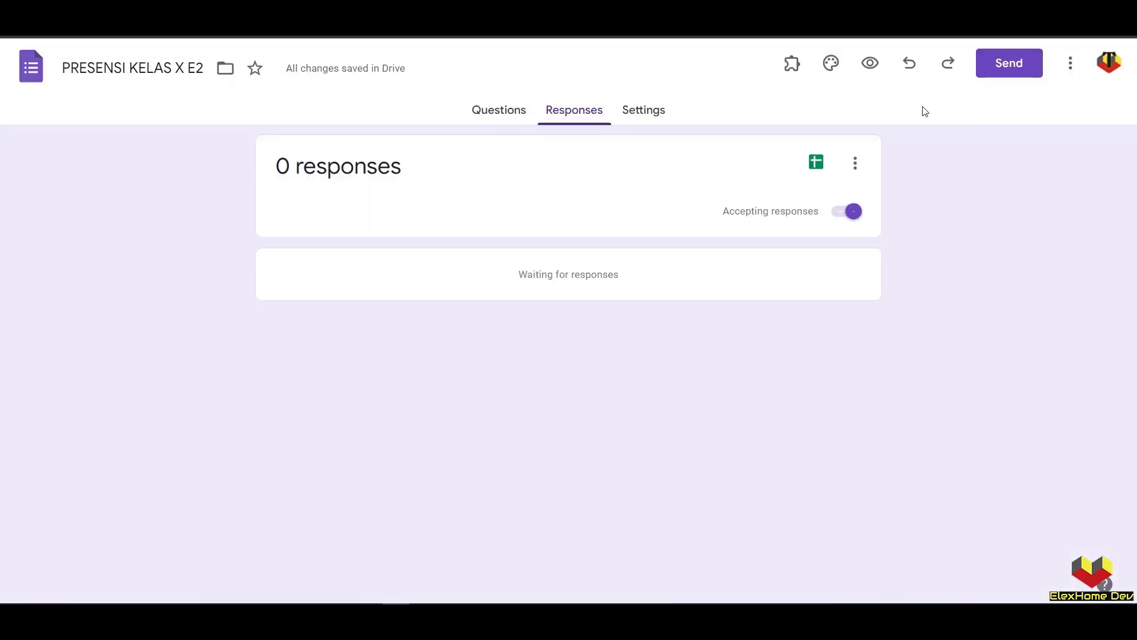
# - In the form preview, mark five students H, S, I or A, tick YAKIN and submit
pyautogui.click(871, 65)
pyautogui.click(340, 327)
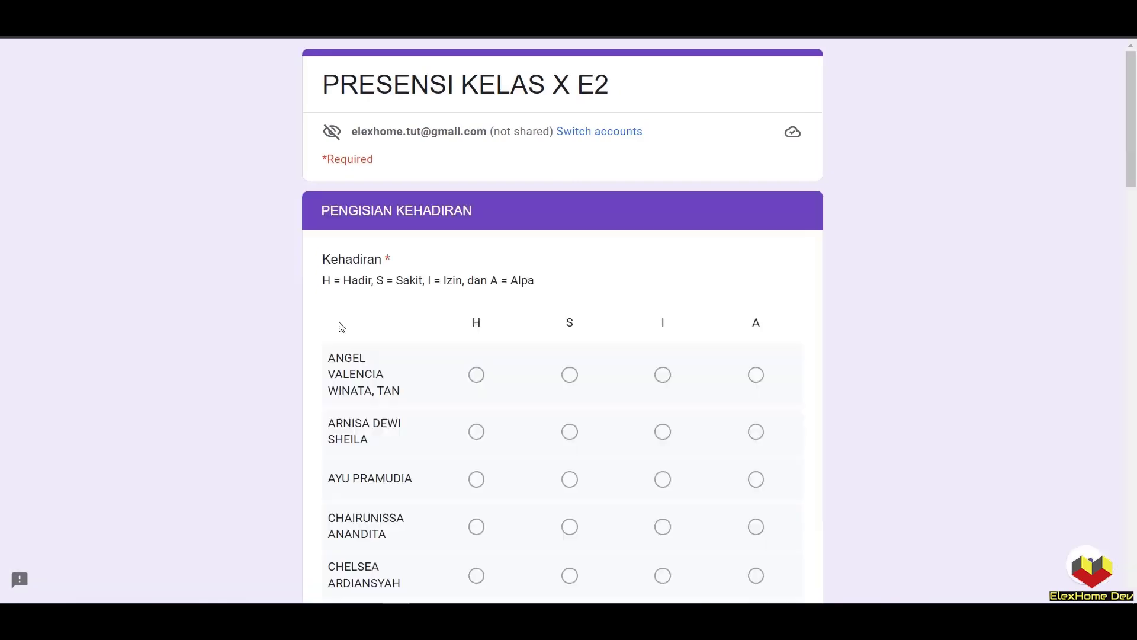
pyautogui.scroll(-1, 340, 325)
pyautogui.click(476, 300)
pyautogui.click(569, 359)
pyautogui.click(662, 405)
pyautogui.click(756, 452)
pyautogui.click(662, 501)
pyautogui.scroll(-2, 662, 501)
pyautogui.click(335, 297)
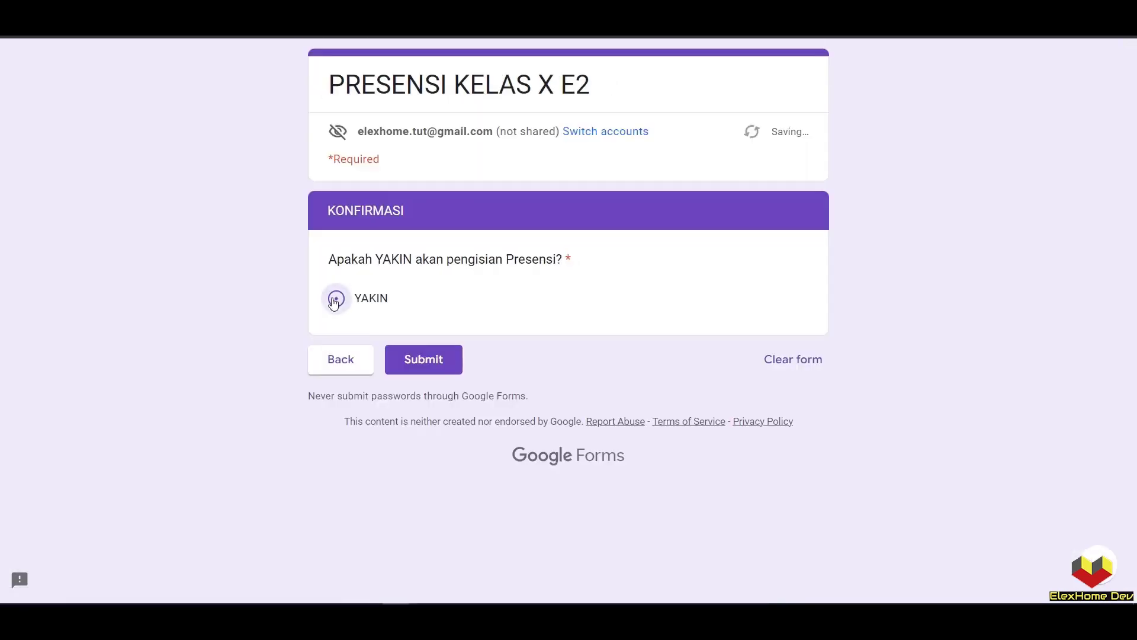
pyautogui.click(422, 358)
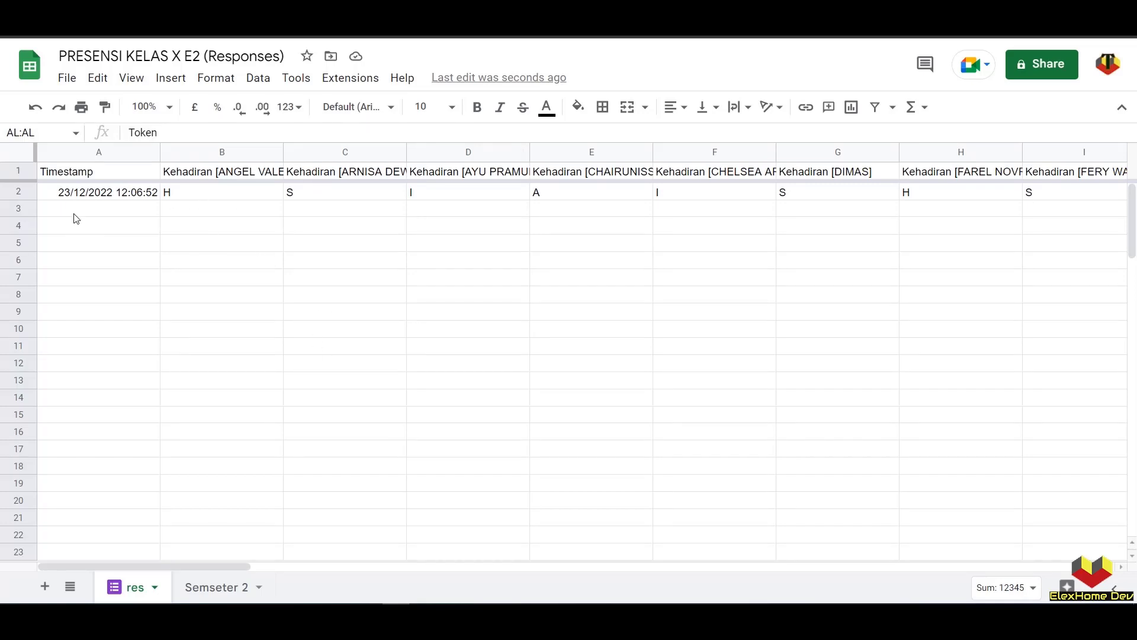
# - Compare the new response's timestamp row on res with the first student names on Semseter 2
pyautogui.click(86, 196)
pyautogui.click(217, 596)
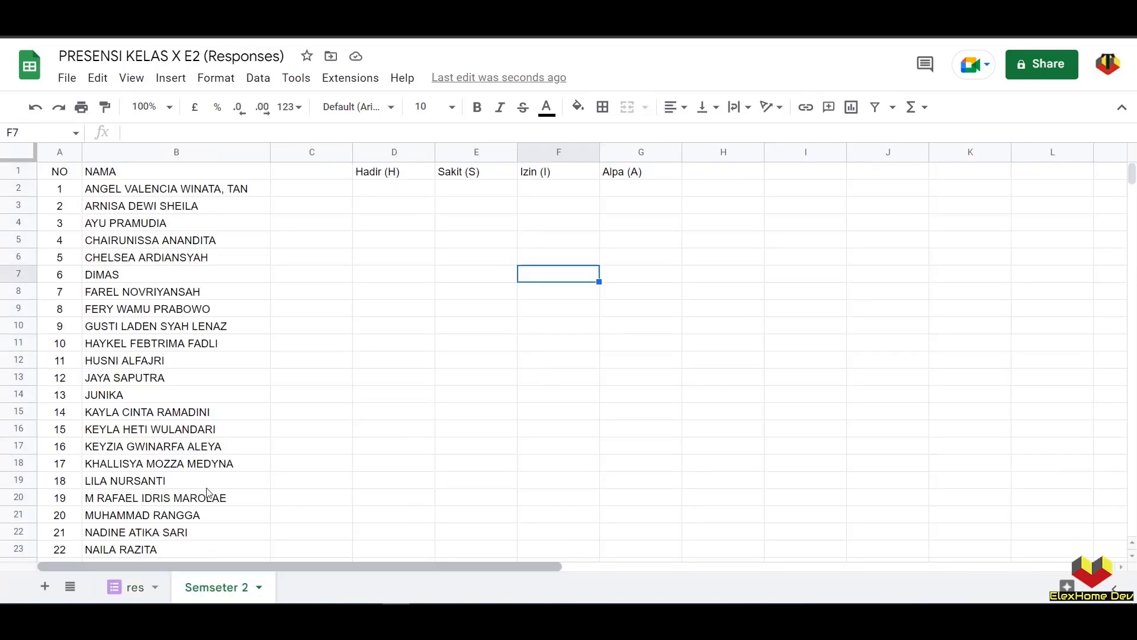
pyautogui.click(144, 585)
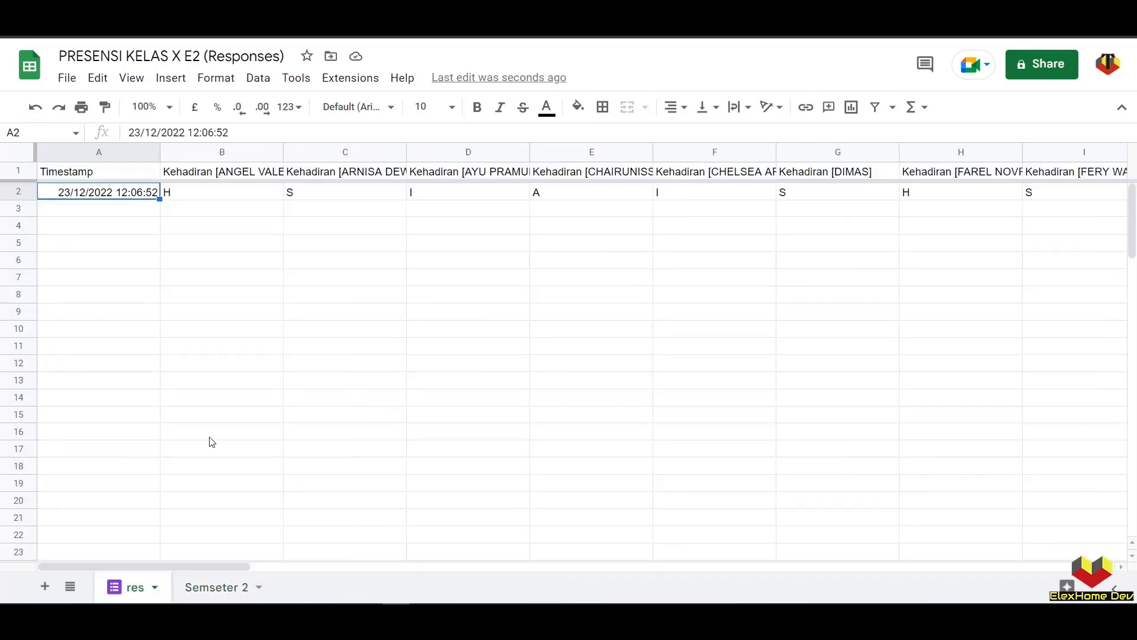
pyautogui.click(238, 598)
pyautogui.click(122, 193)
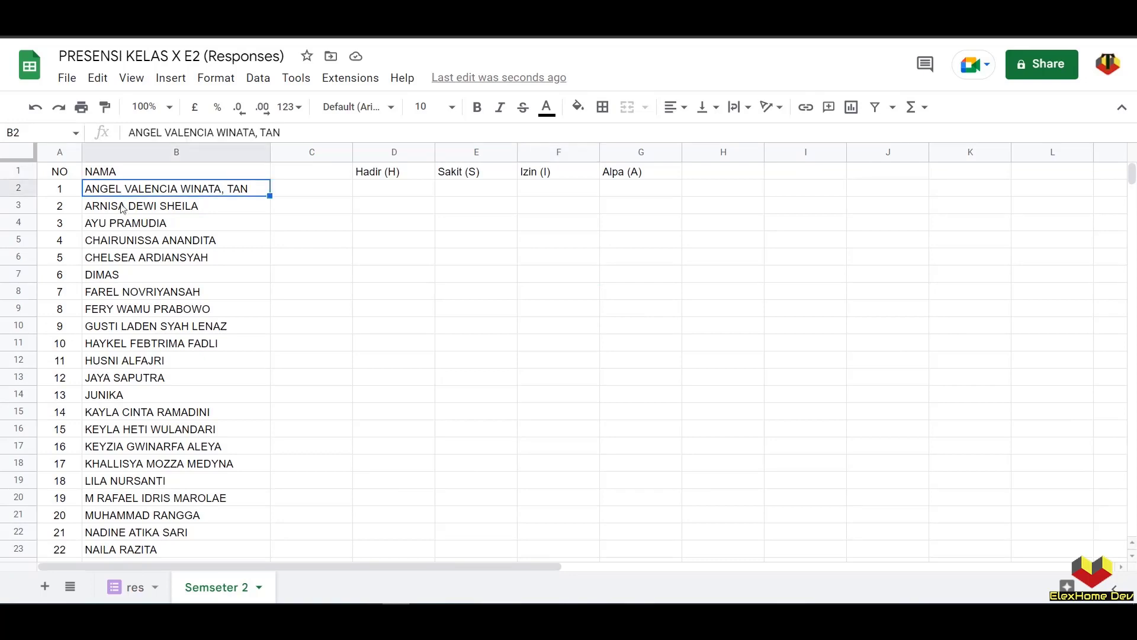
pyautogui.click(122, 205)
# - Check res's attendance headers from B1 through column AJ against the Semseter 2 names
pyautogui.click(133, 587)
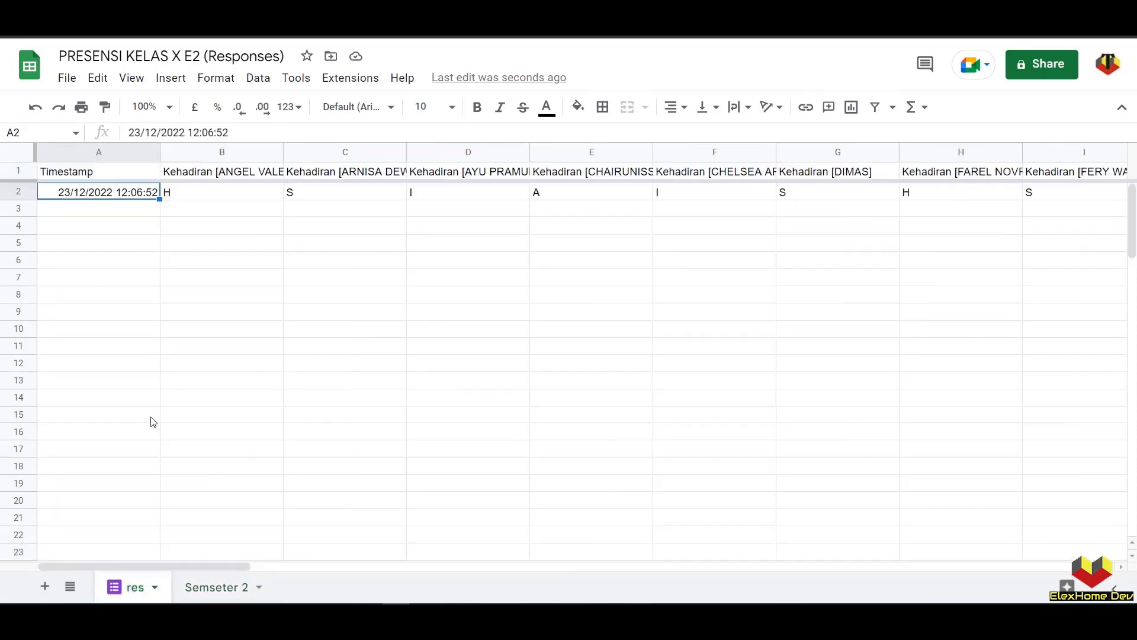
pyautogui.click(217, 178)
pyautogui.moveTo(335, 179); pyautogui.dragTo(337, 182)
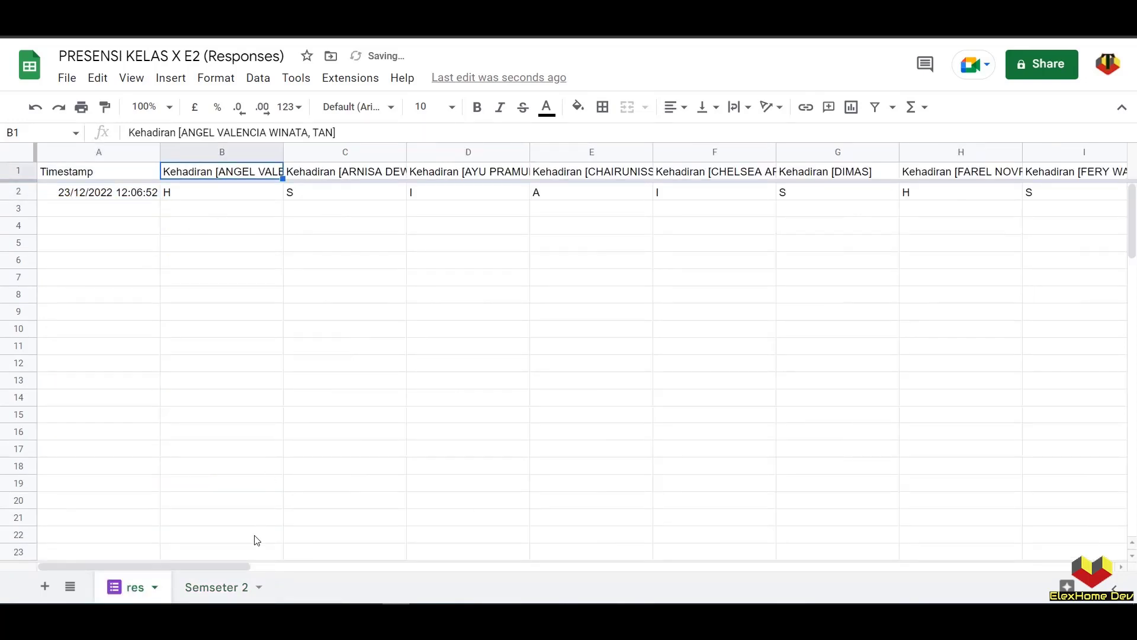
pyautogui.click(234, 586)
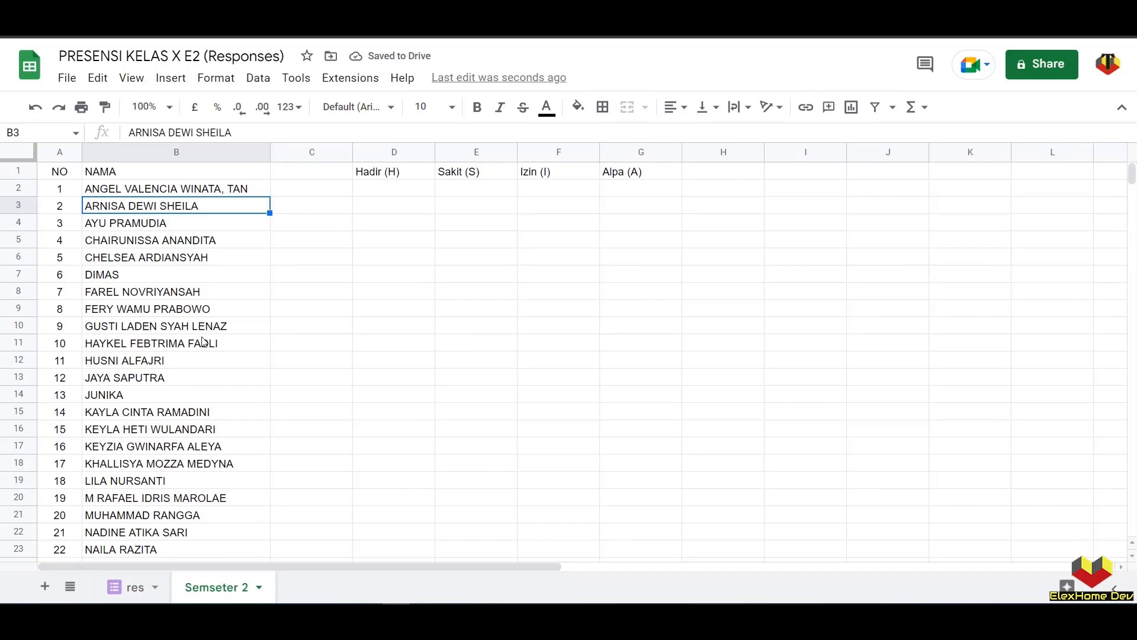
pyautogui.click(143, 192)
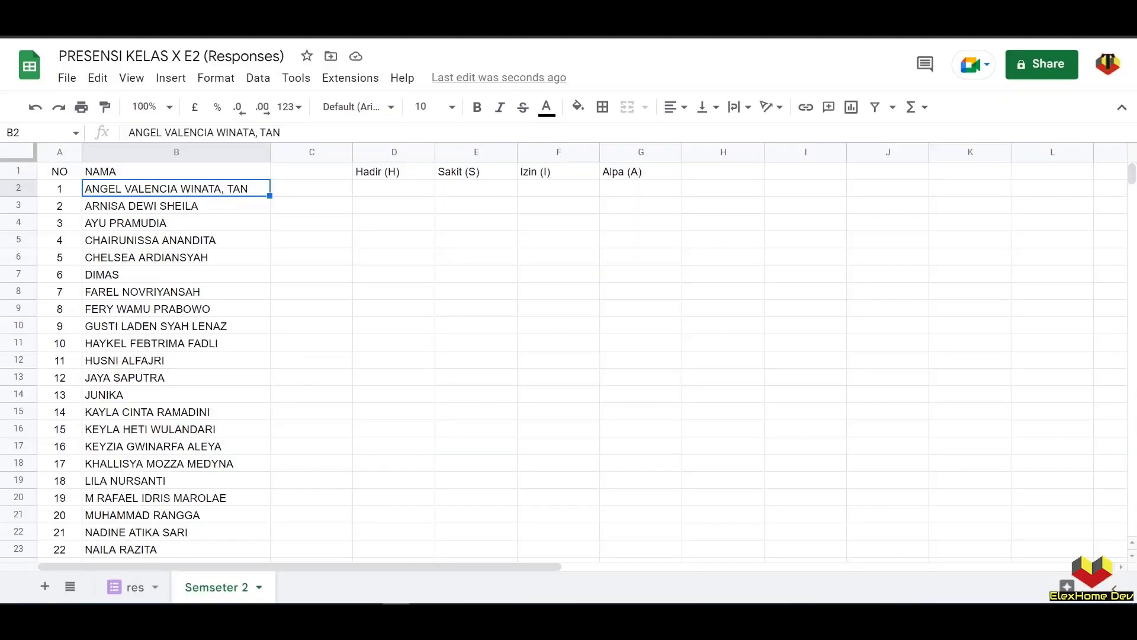
pyautogui.click(132, 587)
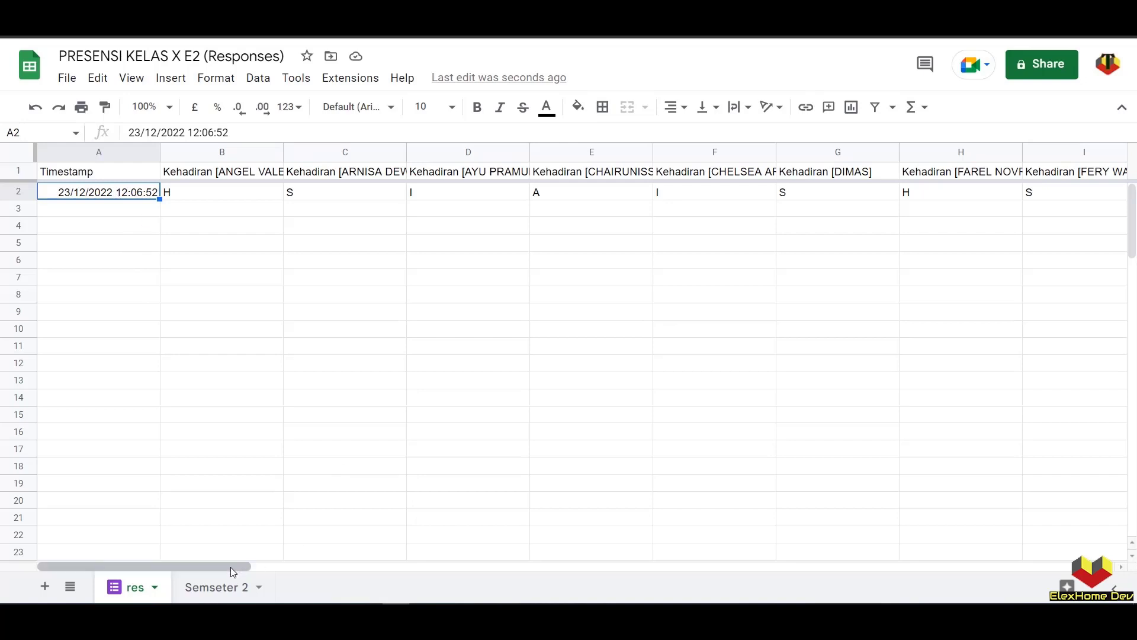
pyautogui.moveTo(229, 566); pyautogui.dragTo(1031, 567)
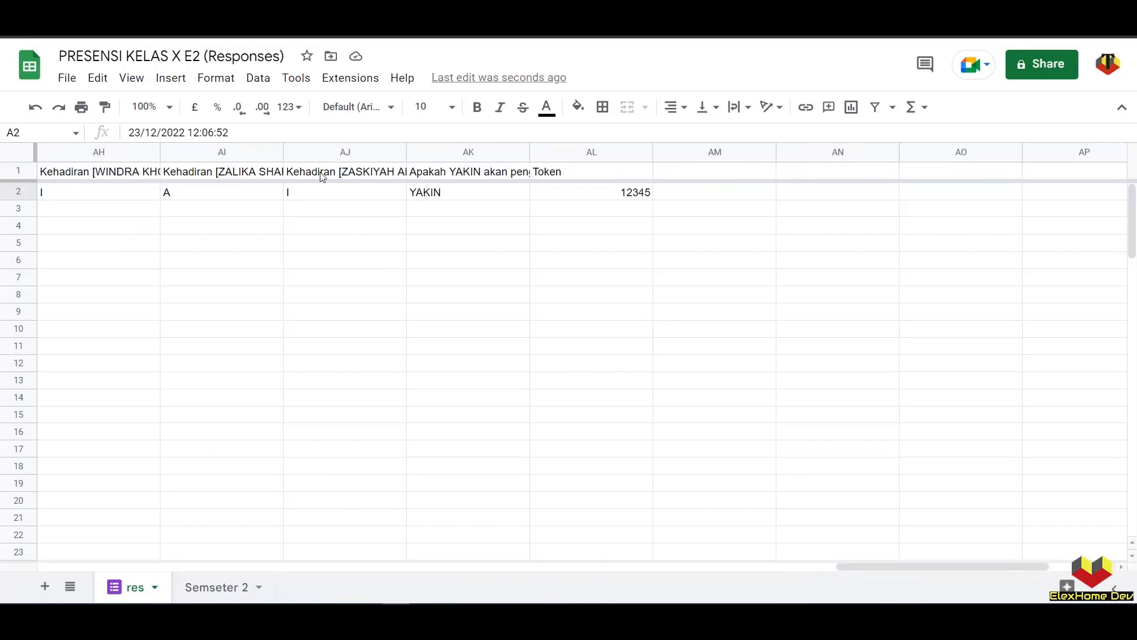
pyautogui.click(328, 156)
pyautogui.click(219, 587)
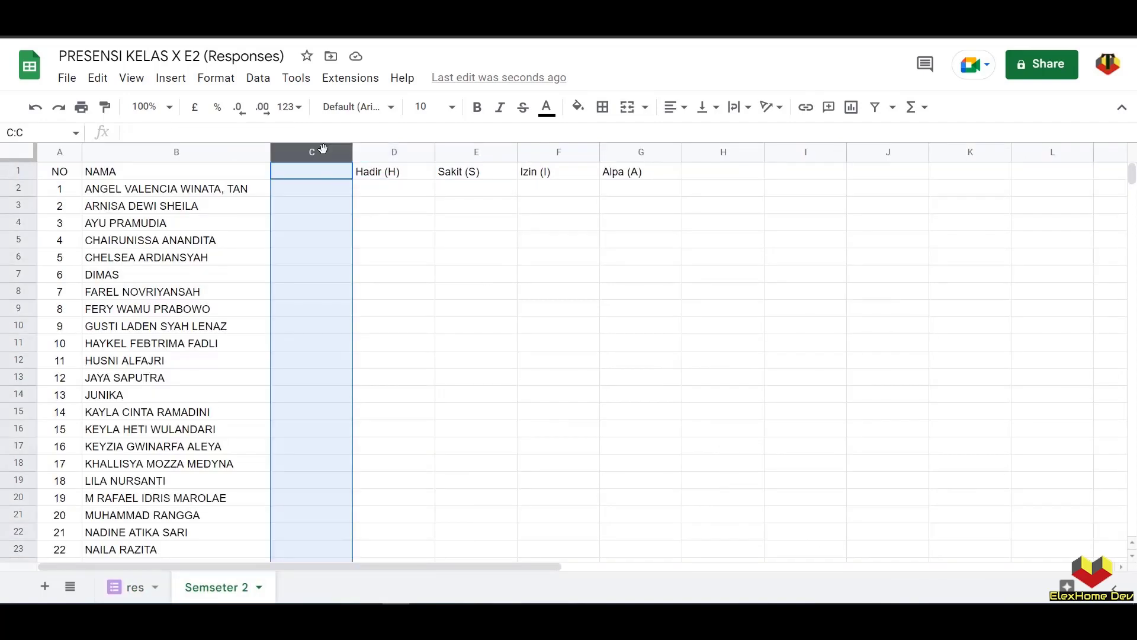
# - Delete the empty column C on Semseter 2
pyautogui.rightClick(319, 153)
pyautogui.click(357, 293)
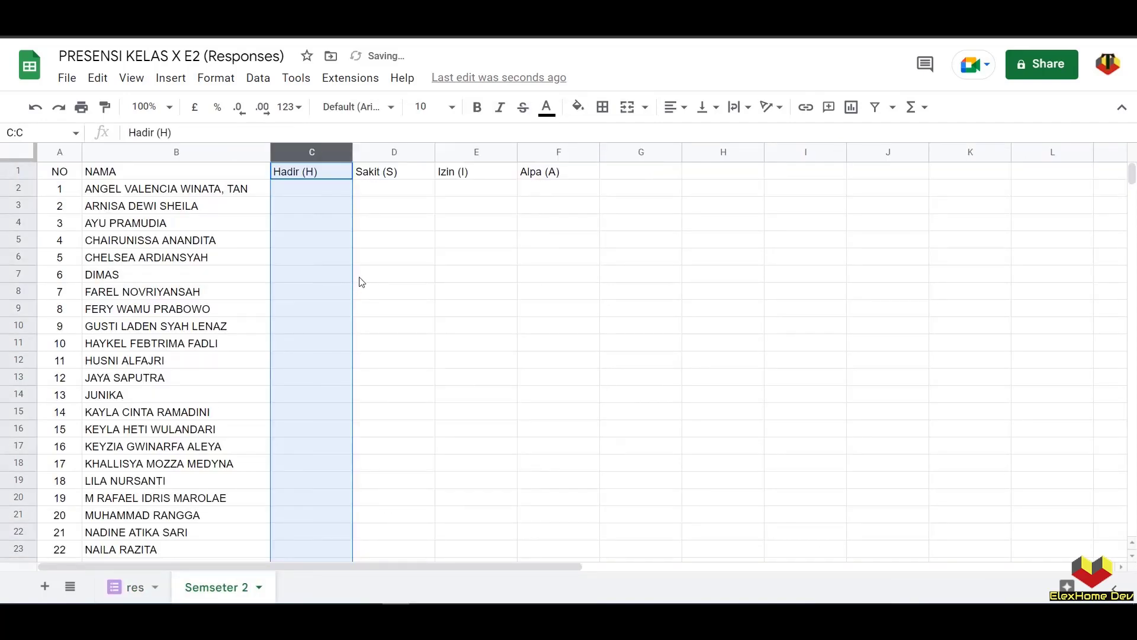
pyautogui.click(357, 278)
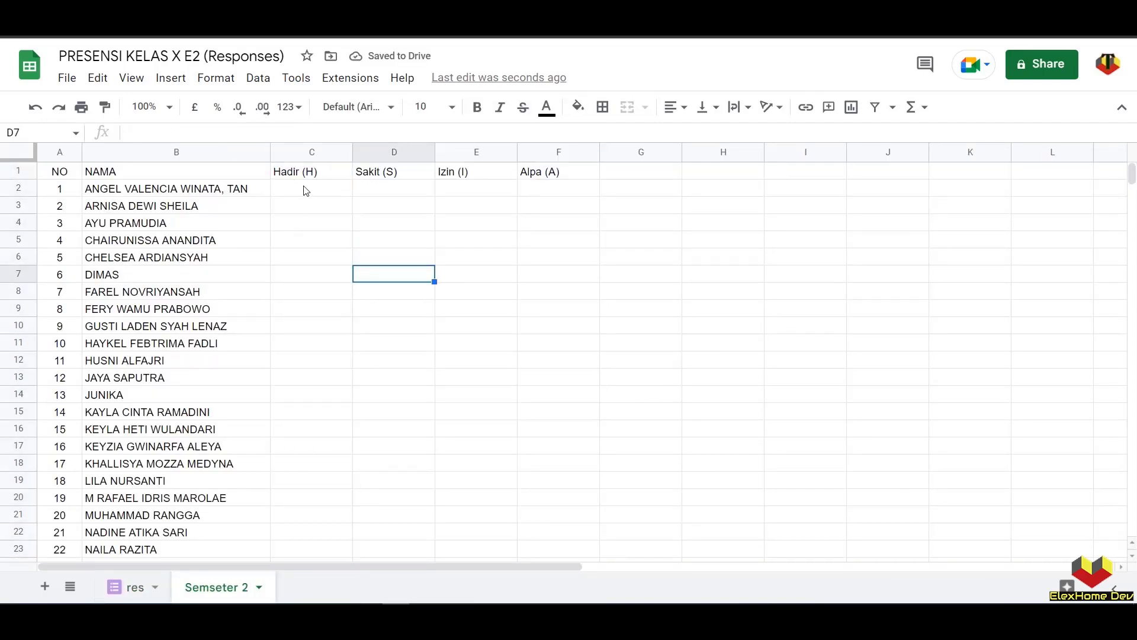
# - Insert a blank row above row 2, the first student's row
pyautogui.click(308, 193)
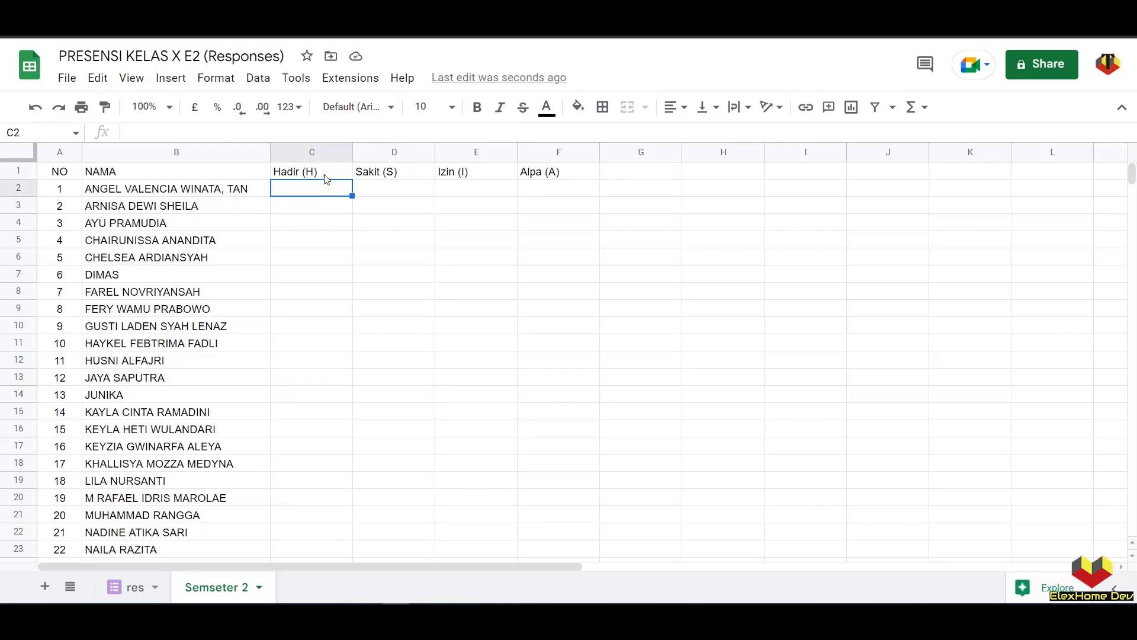
pyautogui.rightClick(21, 191)
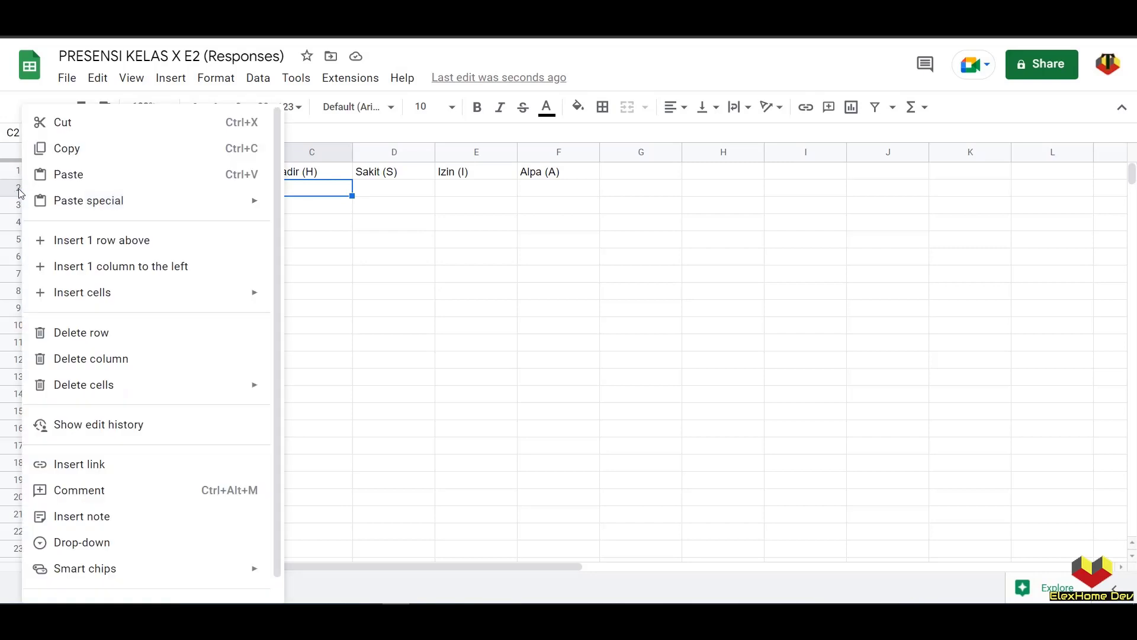
pyautogui.click(18, 188)
pyautogui.rightClick(18, 188)
pyautogui.click(89, 322)
pyautogui.click(613, 195)
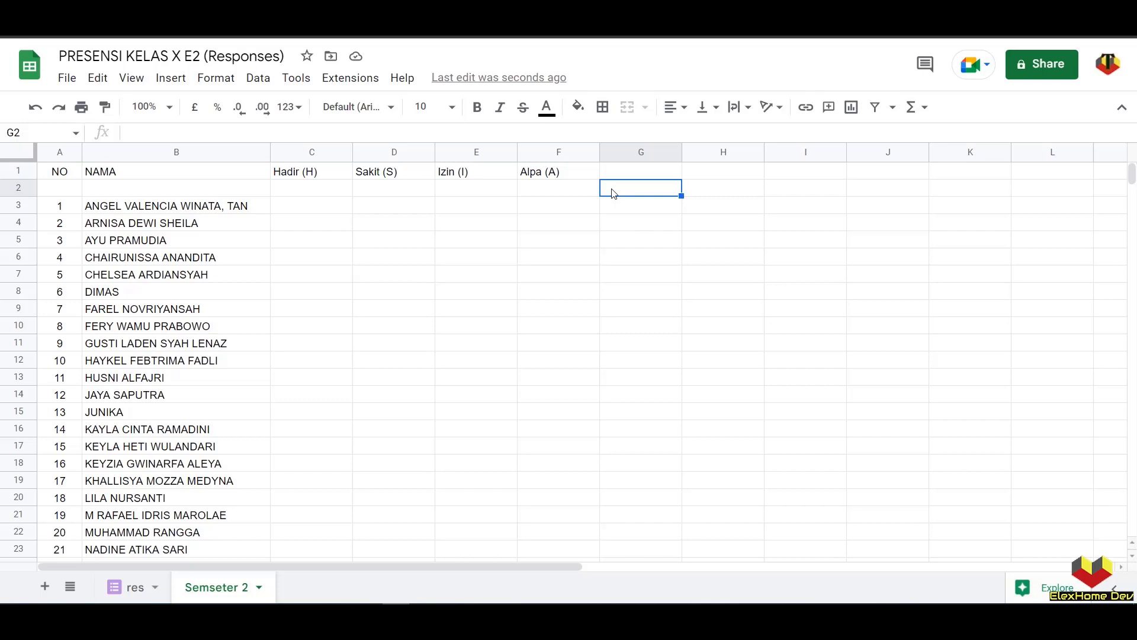
# - Inspect the first student's status cells and select G2 for the transposed responses
pyautogui.click(132, 212)
pyautogui.click(372, 212)
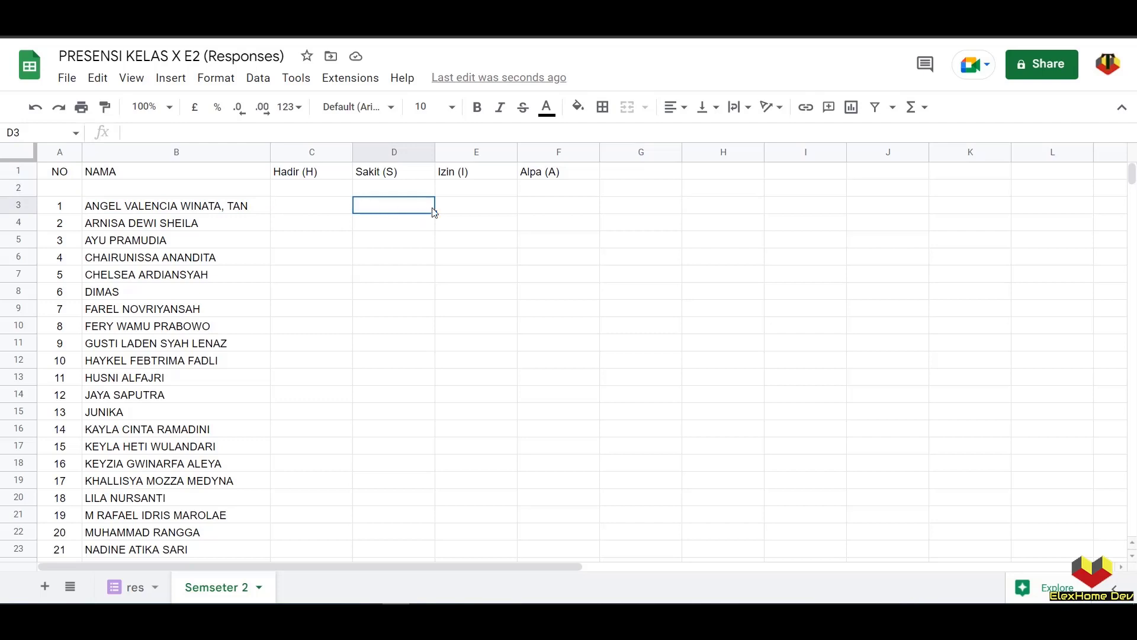
pyautogui.click(456, 206)
pyautogui.click(537, 206)
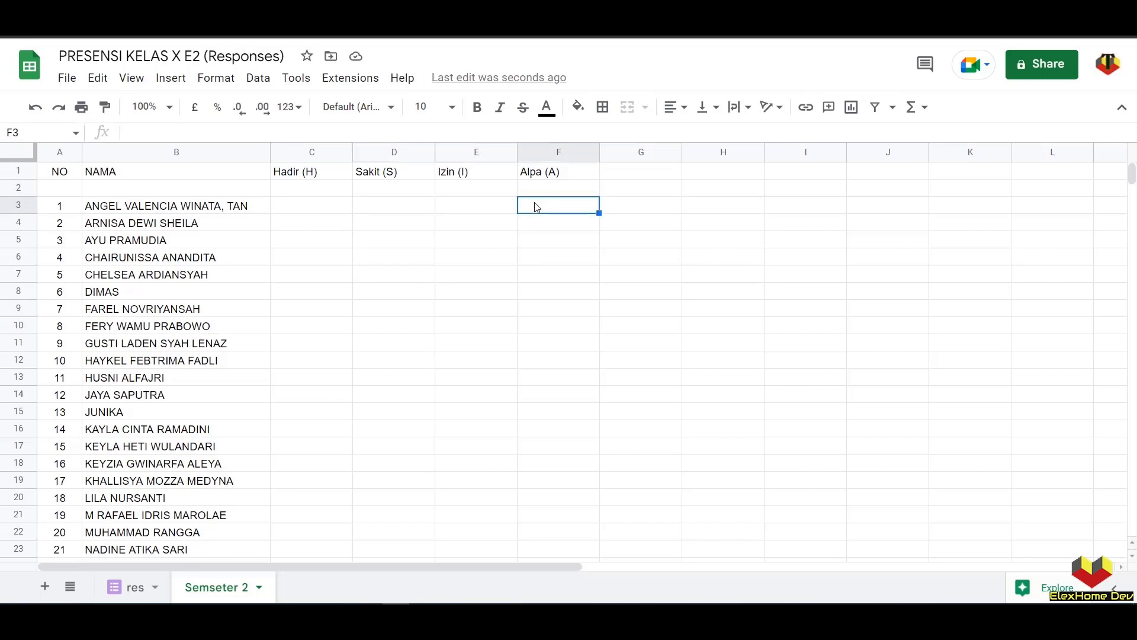
pyautogui.click(626, 194)
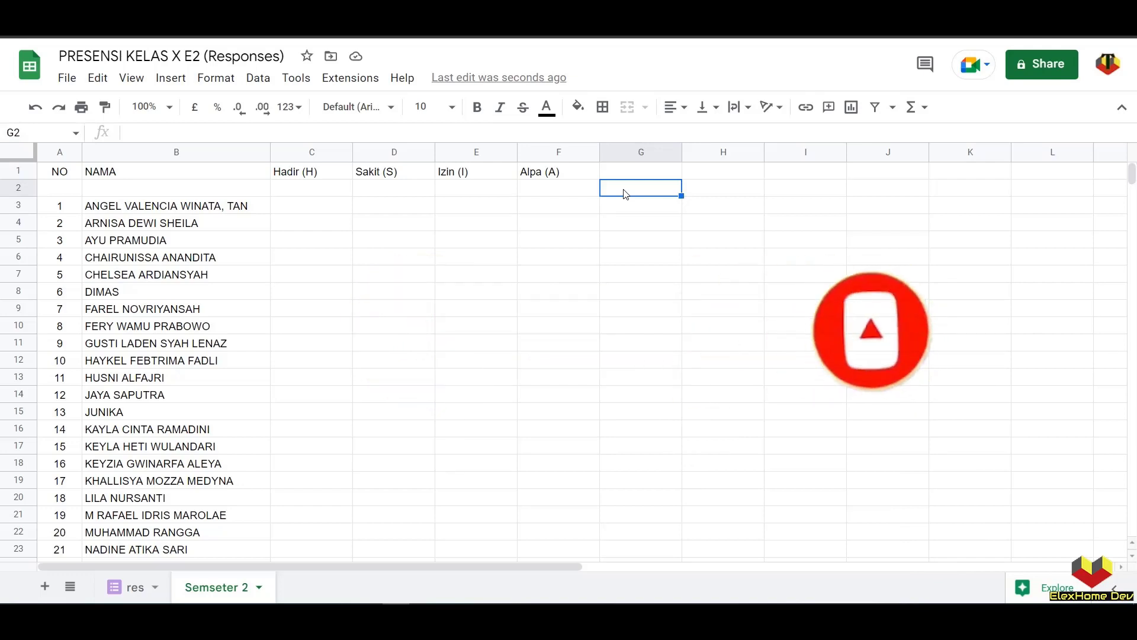
pyautogui.write('=TRANSPOSE(')
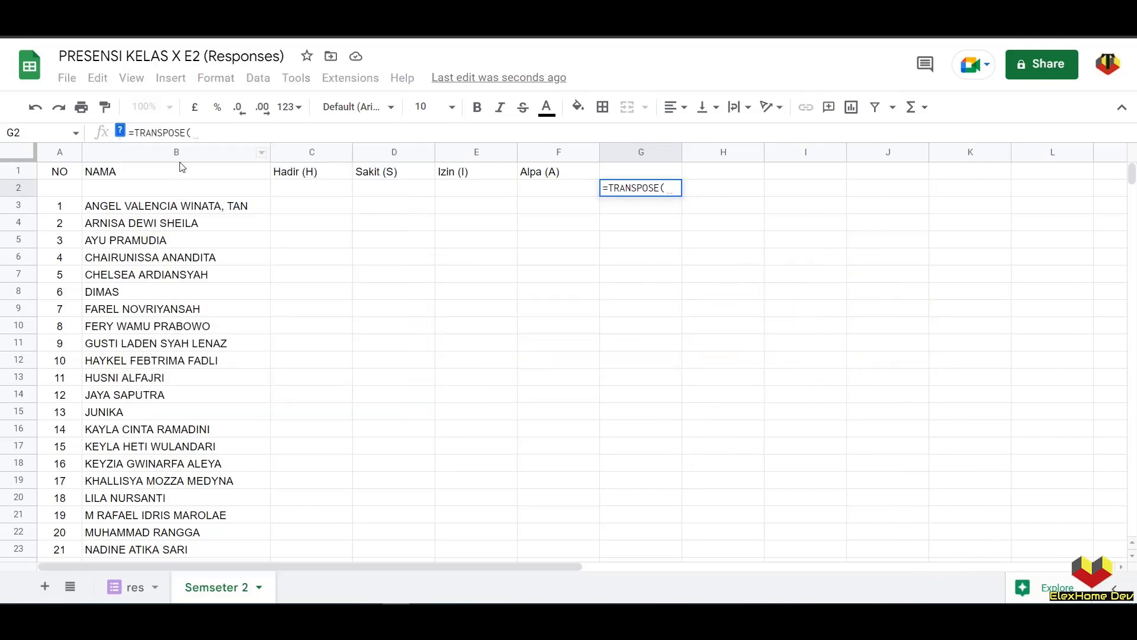
pyautogui.click(134, 592)
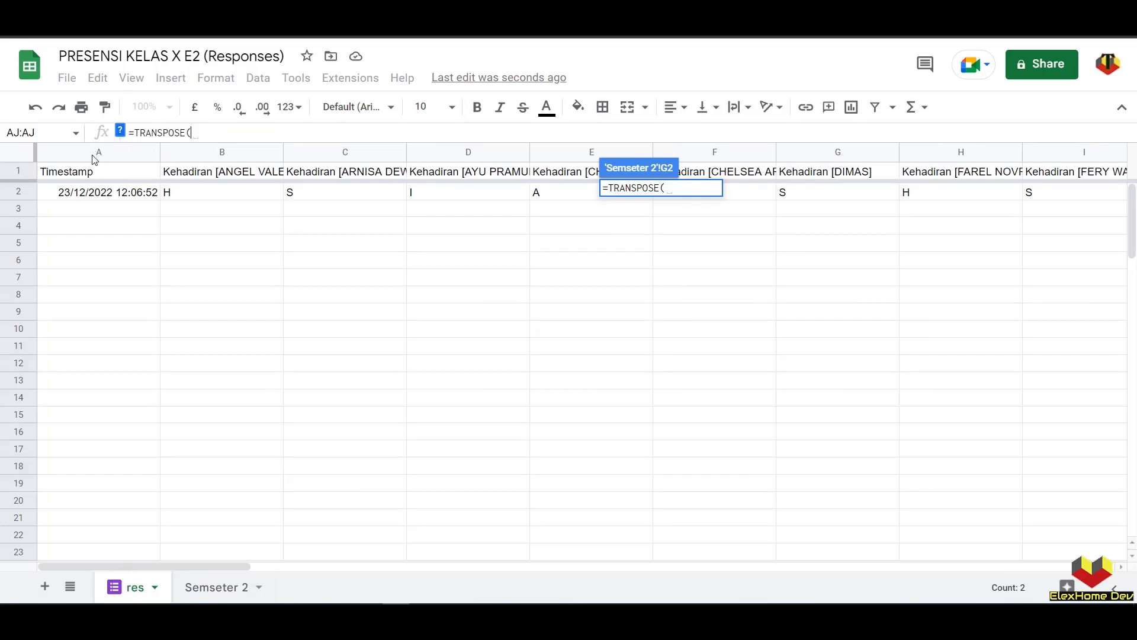
pyautogui.click(95, 195)
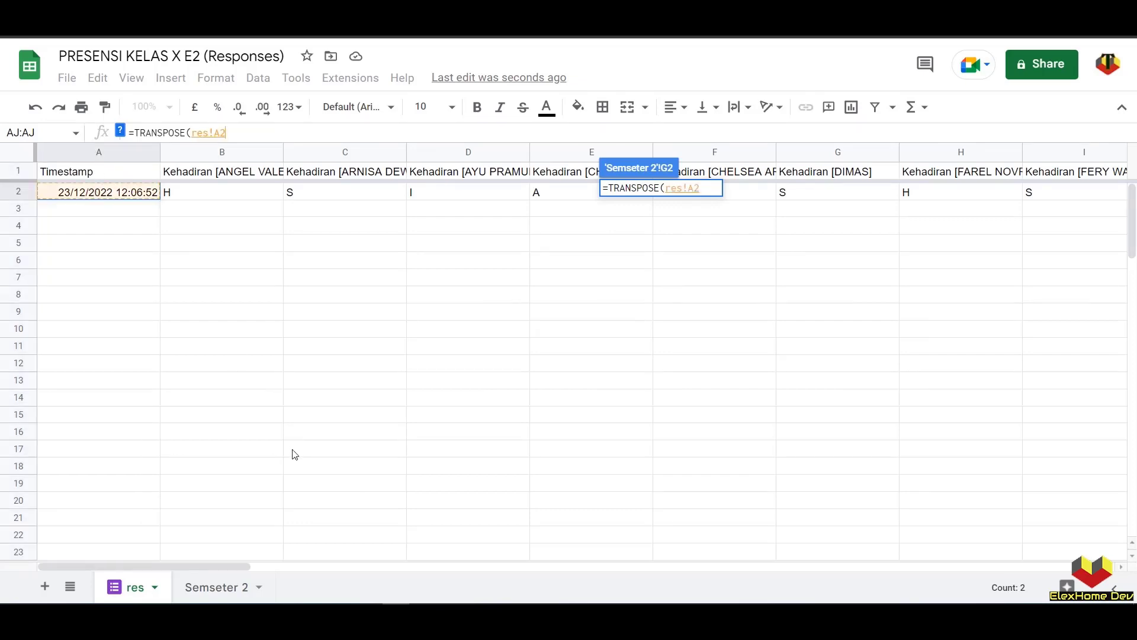
pyautogui.moveTo(227, 568); pyautogui.dragTo(1043, 557)
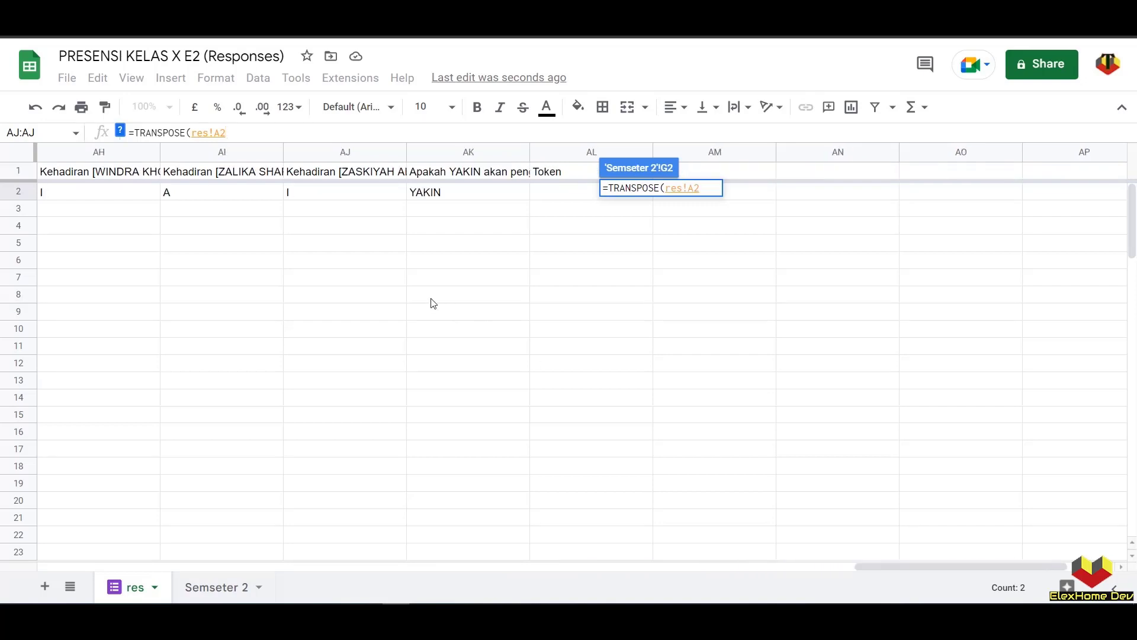
pyautogui.keyDown('shift'); pyautogui.click(339, 197); pyautogui.keyUp('shift')
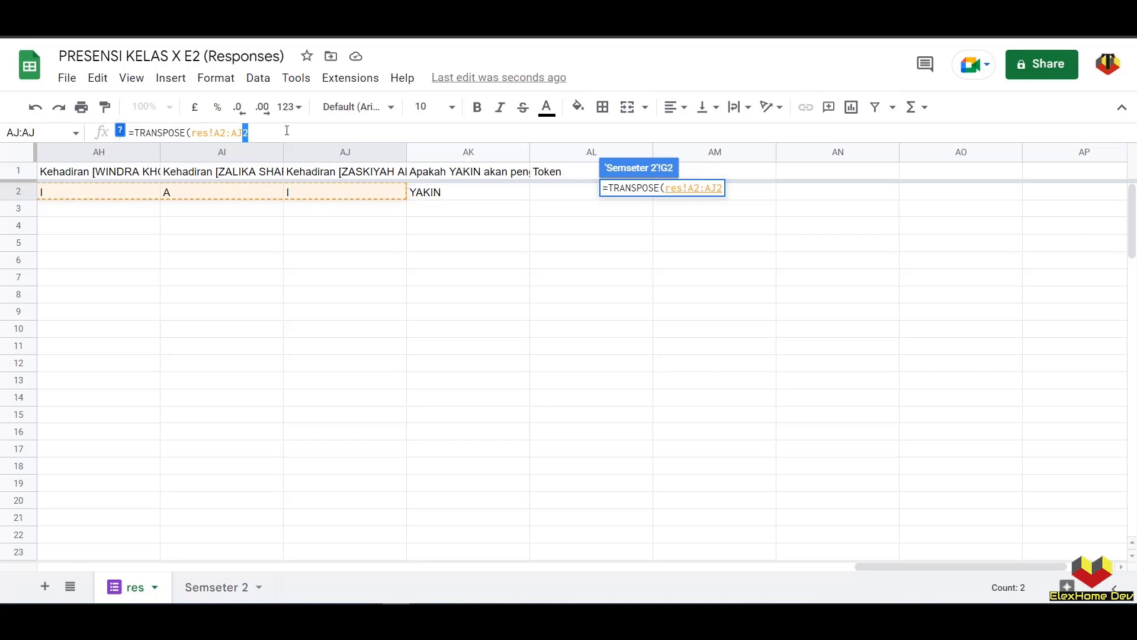
pyautogui.press('BackSpace')
pyautogui.press('Return')
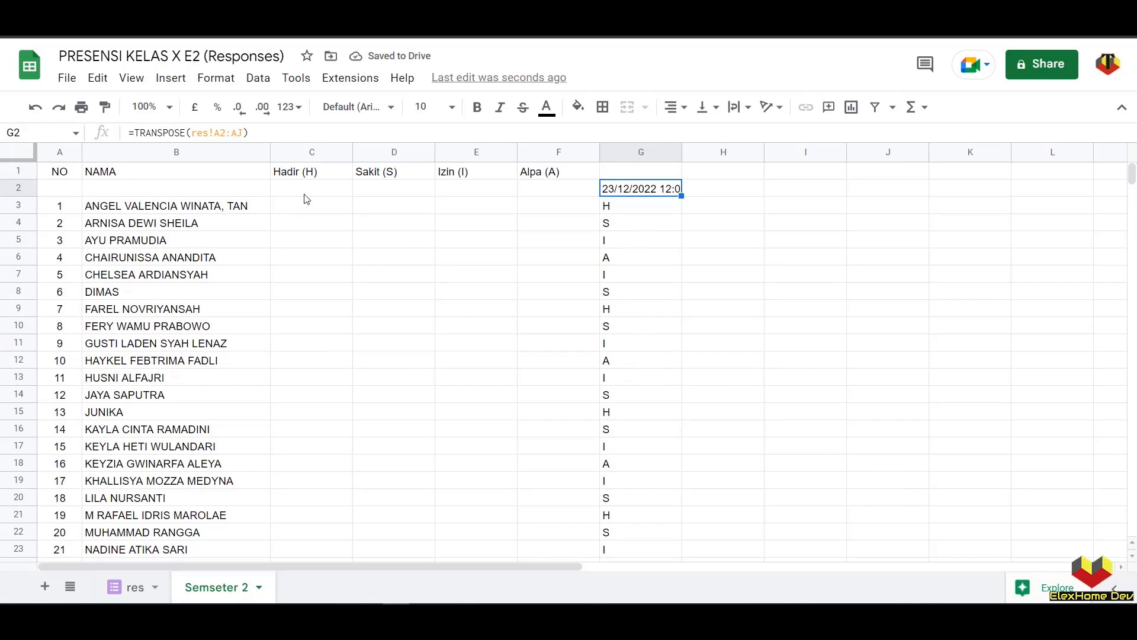
pyautogui.click(627, 210)
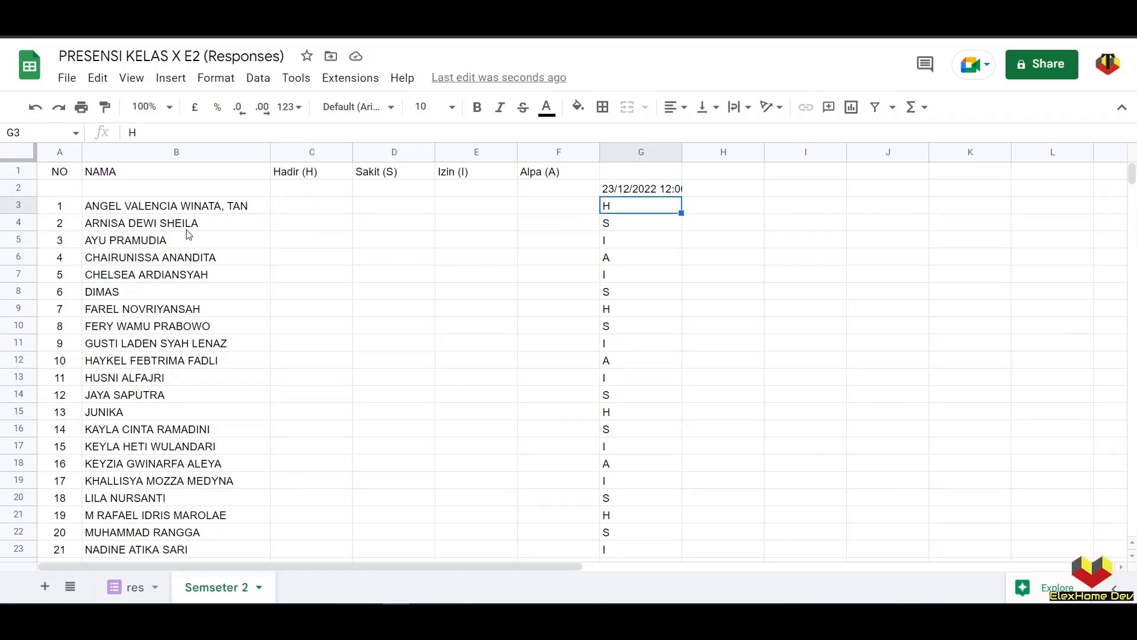
pyautogui.click(635, 227)
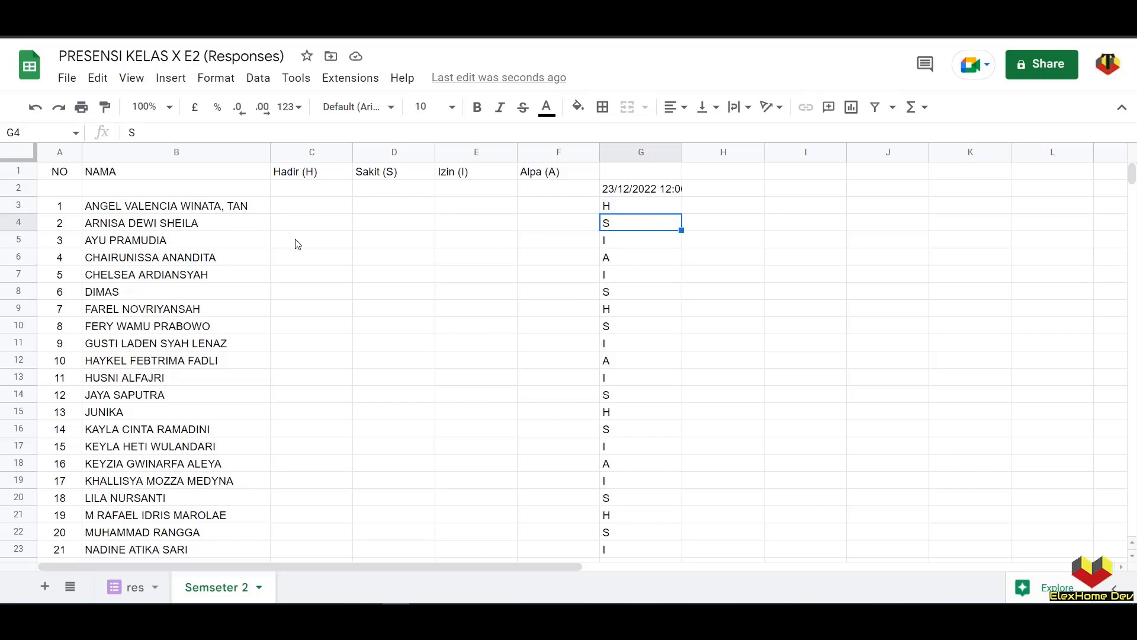
pyautogui.click(150, 592)
pyautogui.hscroll(-10, 196, 210)
pyautogui.click(207, 193)
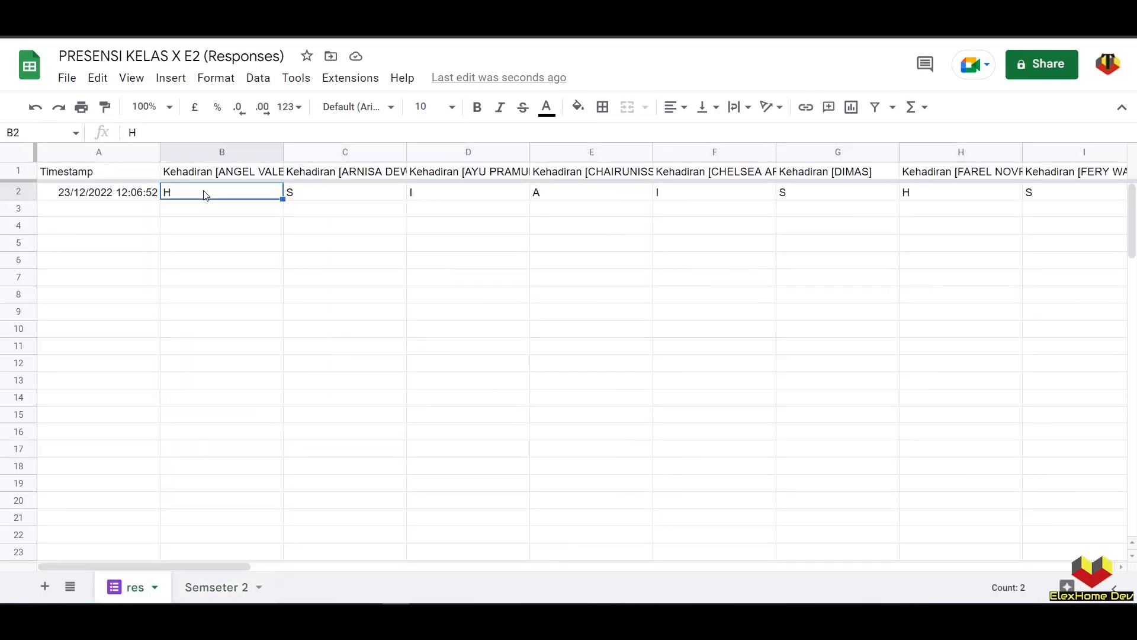
pyautogui.click(322, 198)
pyautogui.click(442, 191)
pyautogui.click(217, 587)
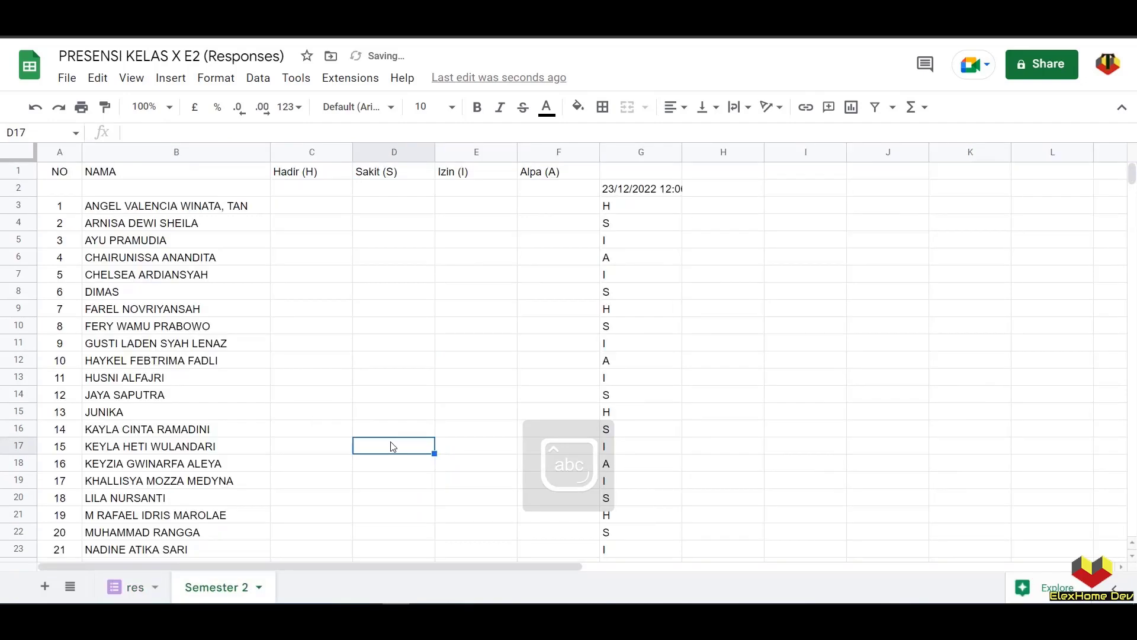
# - Select columns G through Y and narrow them all to a compact width
pyautogui.moveTo(625, 154); pyautogui.dragTo(1084, 172)
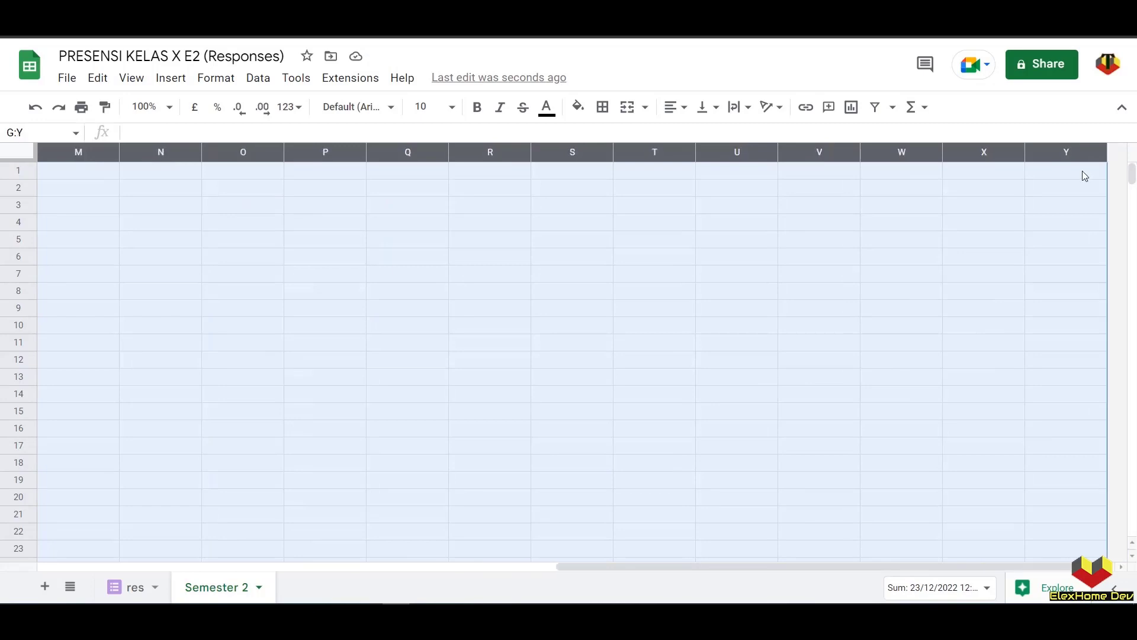
pyautogui.moveTo(845, 568); pyautogui.dragTo(326, 567)
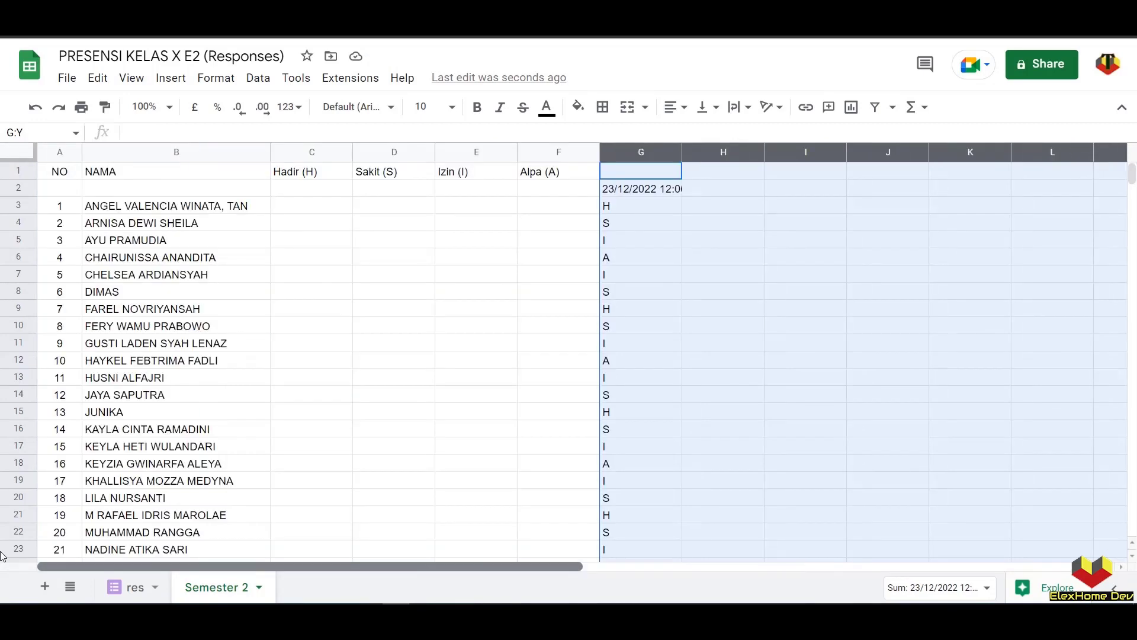
pyautogui.moveTo(681, 152); pyautogui.dragTo(632, 157)
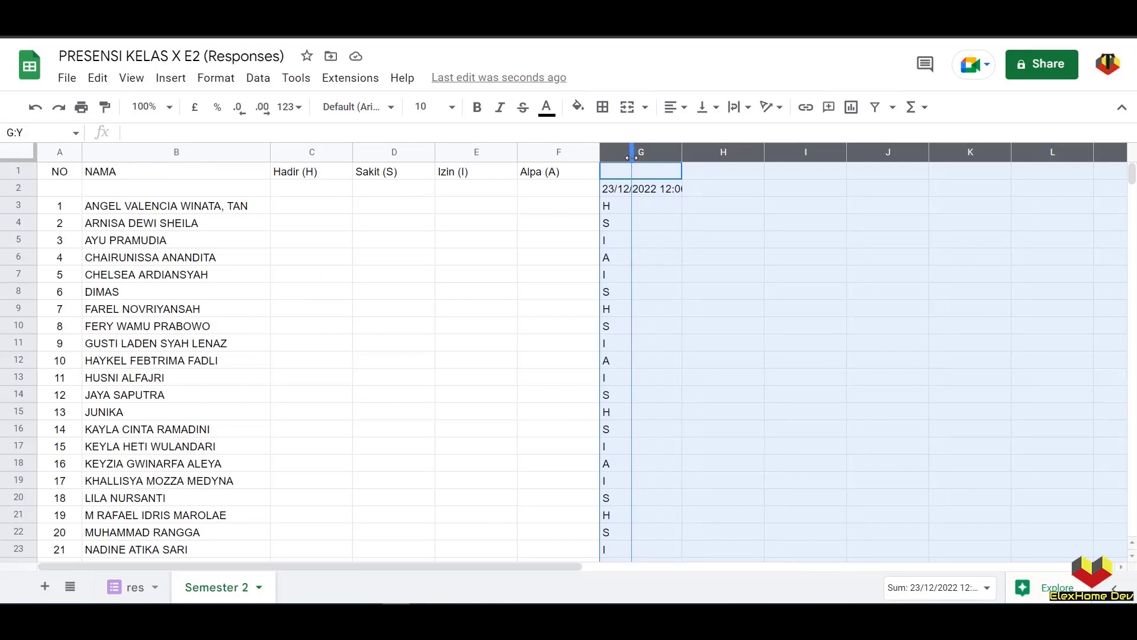
pyautogui.click(614, 196)
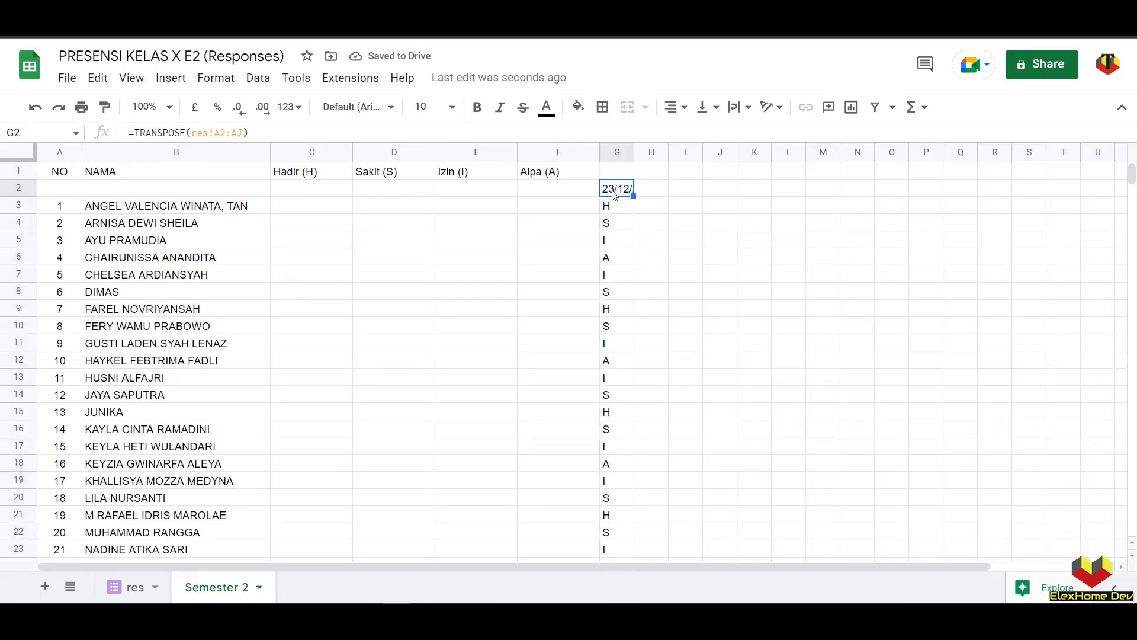
pyautogui.click(19, 188)
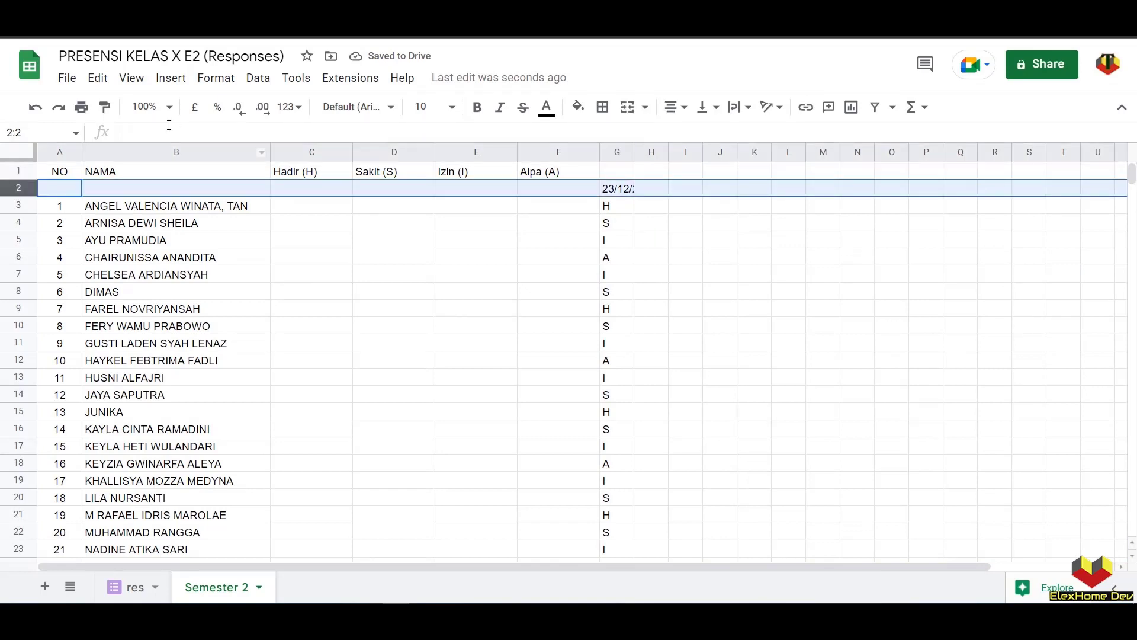
# - Apply the custom 05/08 day/month date format to row 2, showing 23/12
pyautogui.click(210, 78)
pyautogui.moveTo(338, 159)
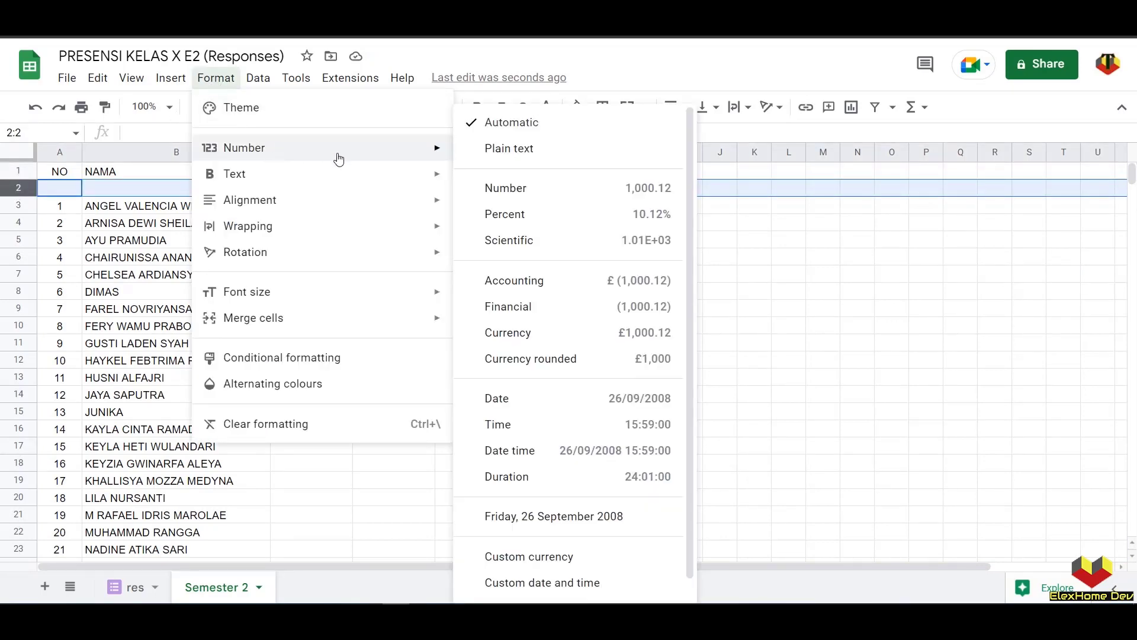
pyautogui.scroll(-1, 585, 434)
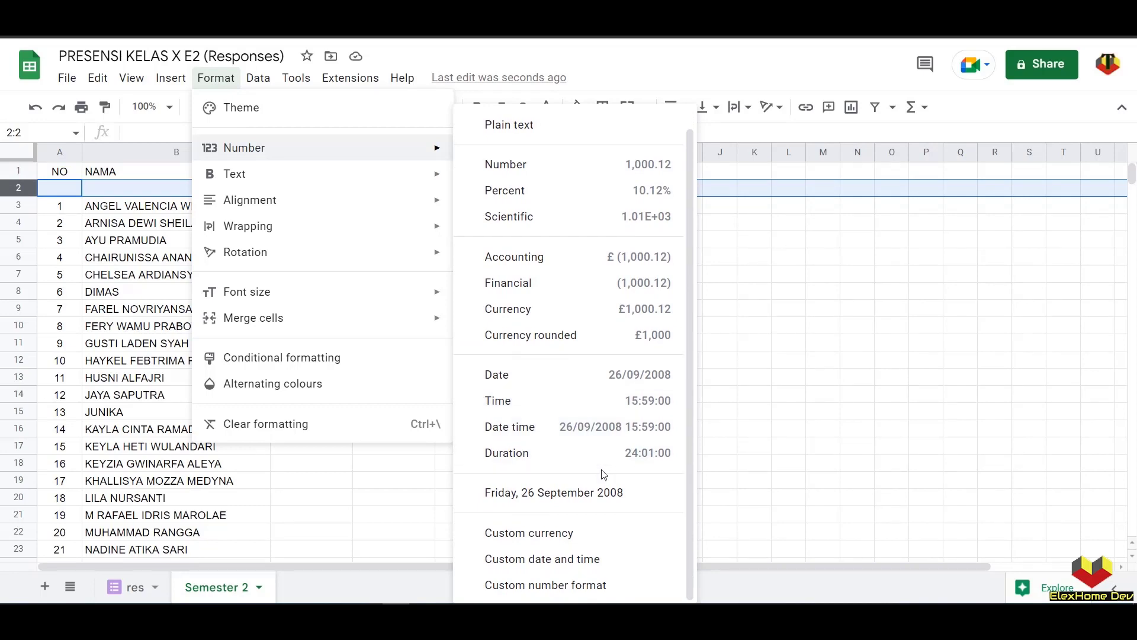
pyautogui.click(598, 559)
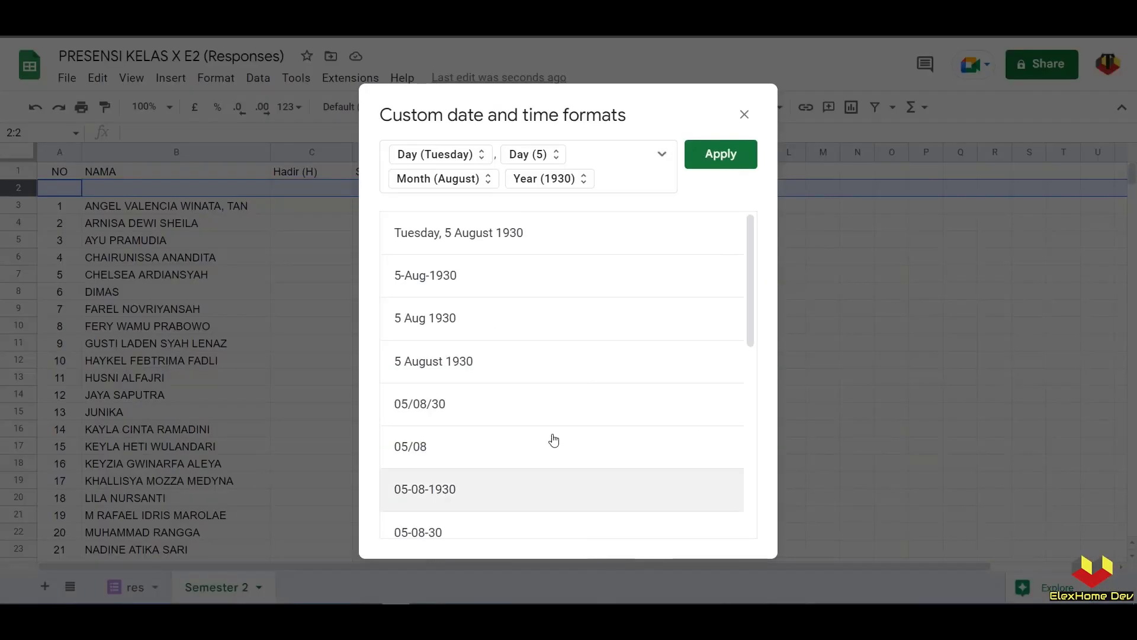
pyautogui.scroll(-5, 508, 381)
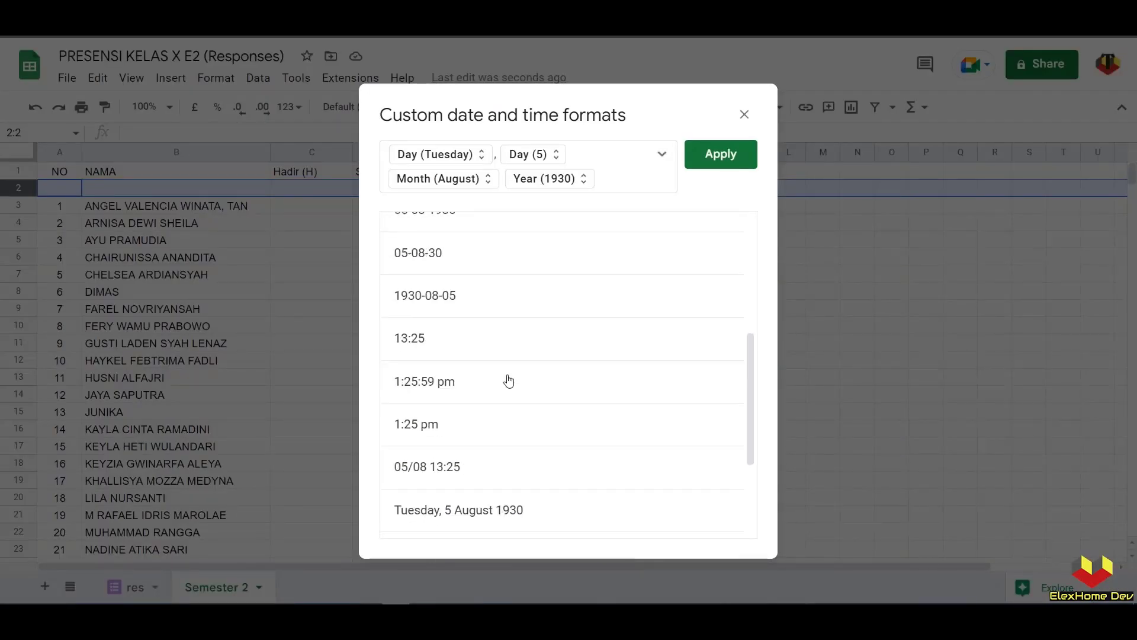
pyautogui.scroll(3, 506, 373)
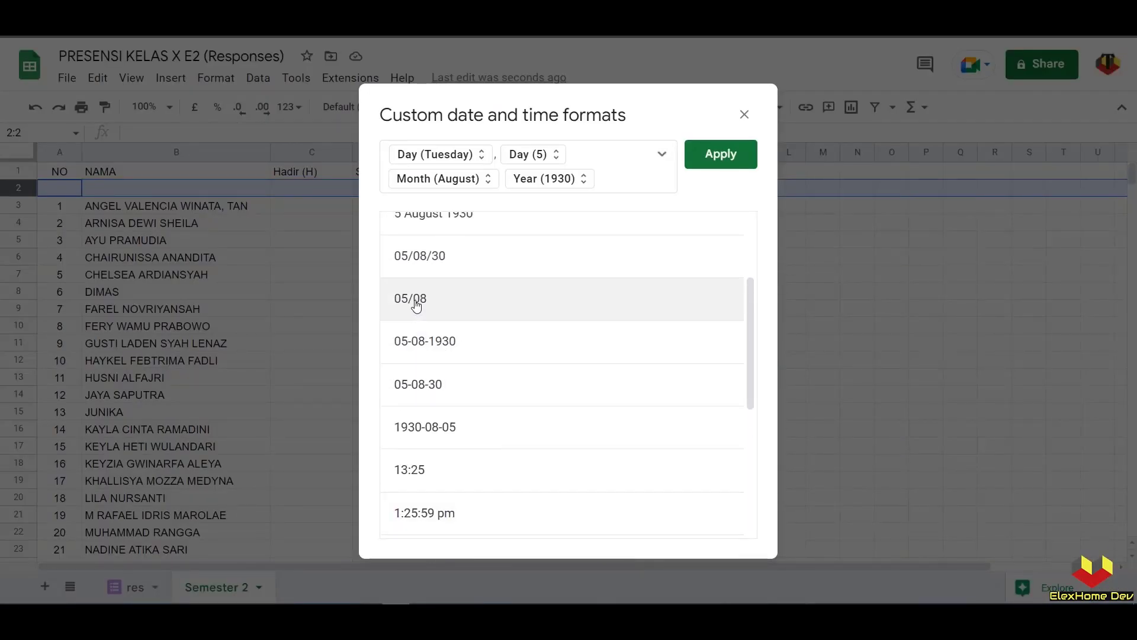
pyautogui.click(415, 302)
pyautogui.click(716, 157)
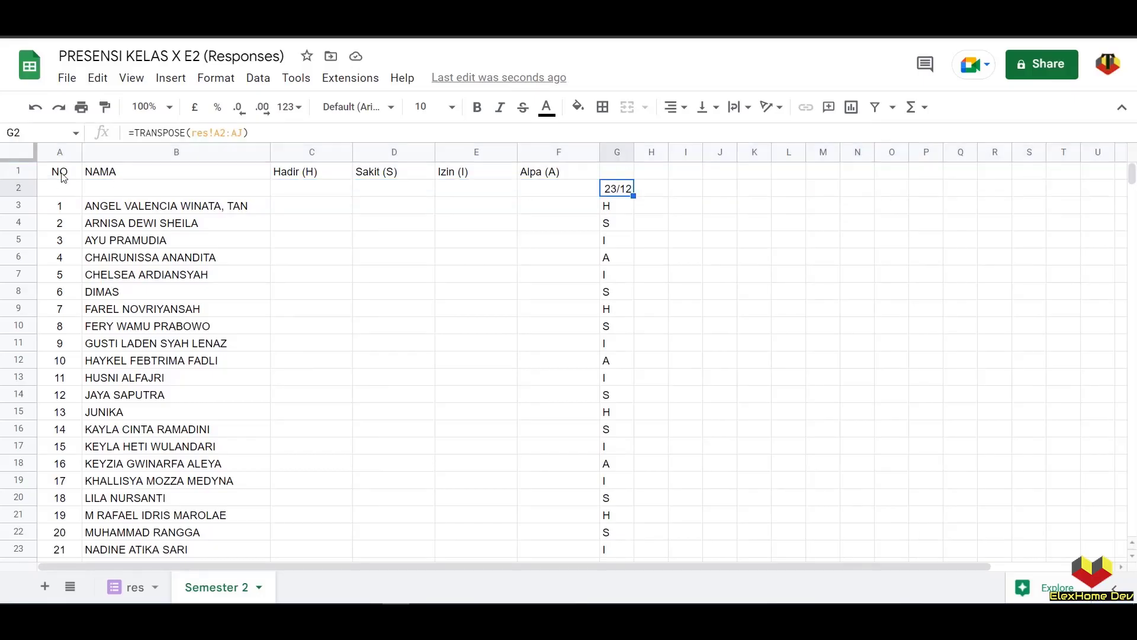
# - Set the horizontal alignment of row 2's contents
pyautogui.click(18, 188)
pyautogui.click(676, 117)
pyautogui.click(694, 136)
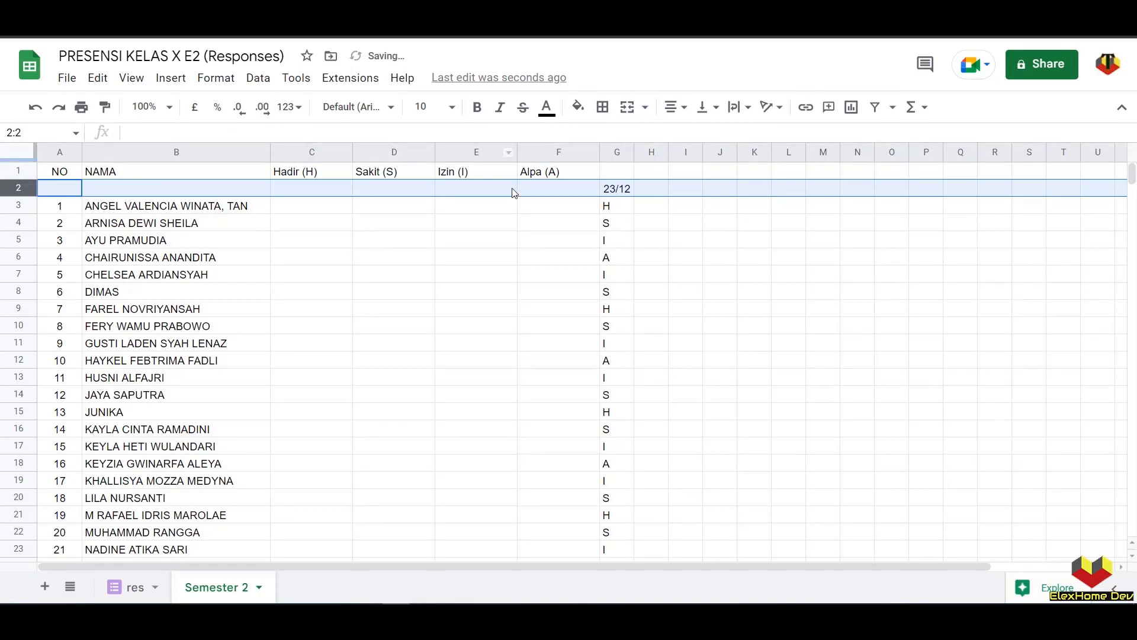
pyautogui.click(526, 223)
pyautogui.moveTo(59, 171); pyautogui.dragTo(60, 189)
# - Merge NO and NAMA down rows 1–2, move Hadir–Alpa into row 2, and centre vertically
pyautogui.click(627, 106)
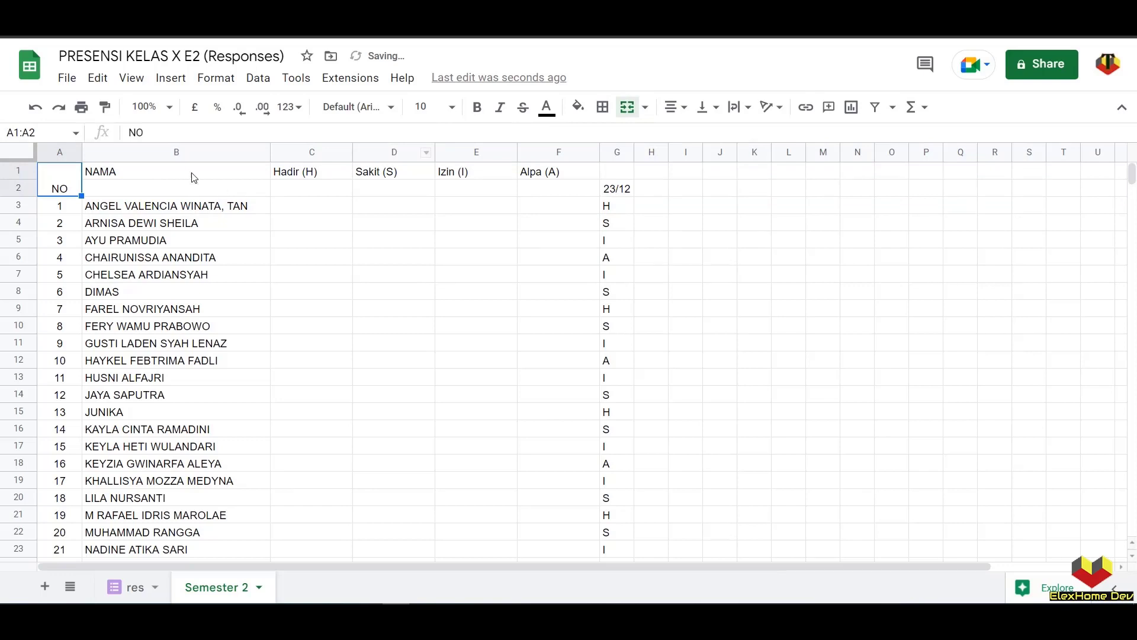
pyautogui.moveTo(194, 178); pyautogui.dragTo(194, 189)
pyautogui.click(627, 106)
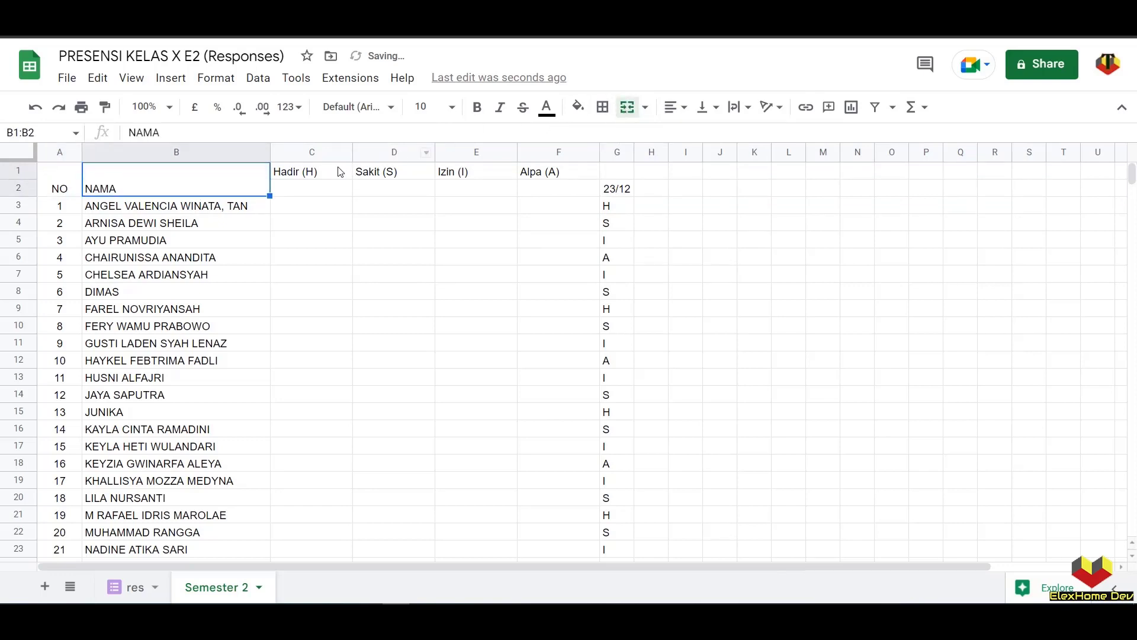
pyautogui.moveTo(336, 175); pyautogui.dragTo(525, 192)
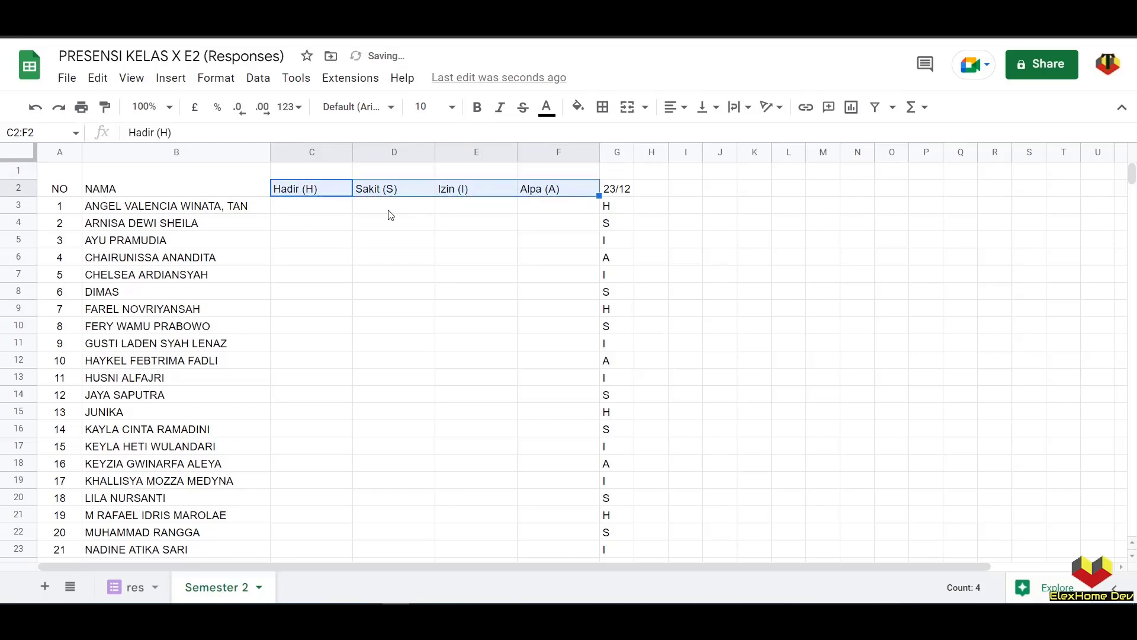
pyautogui.moveTo(76, 193); pyautogui.dragTo(190, 188)
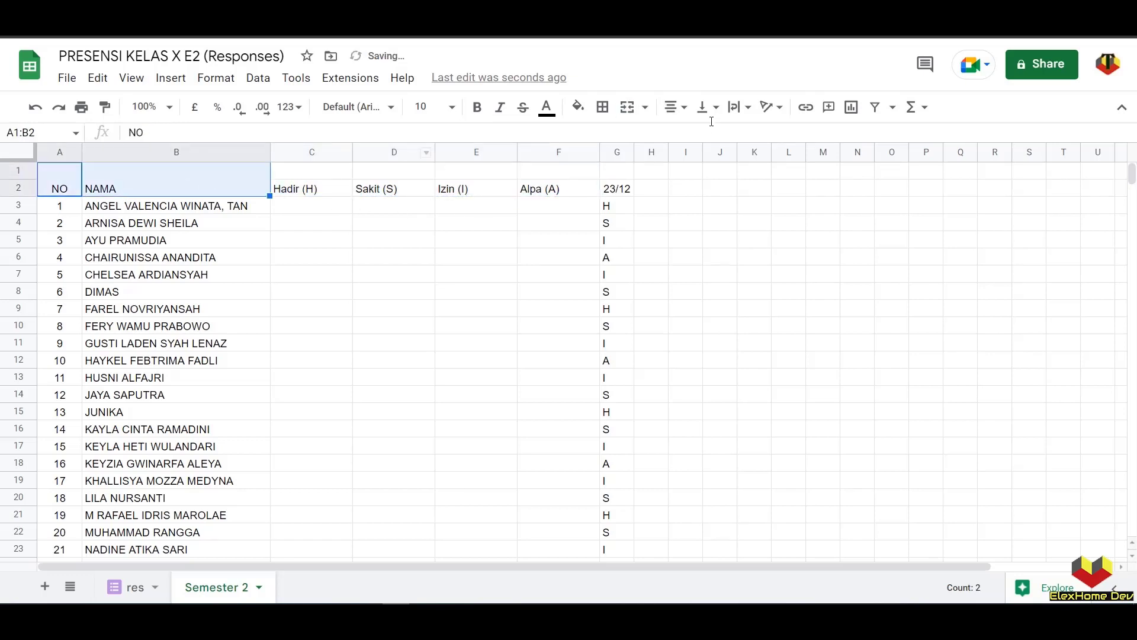
pyautogui.click(709, 107)
pyautogui.click(725, 135)
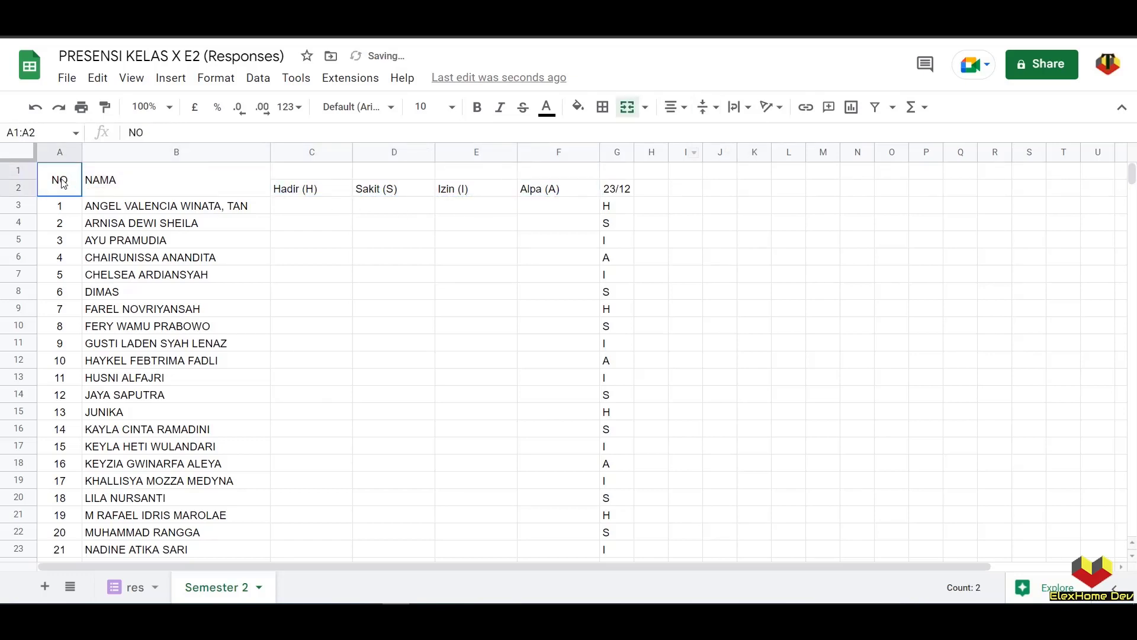
# - Shade the A1:G2 header block cyan and make it bold
pyautogui.moveTo(60, 180); pyautogui.dragTo(619, 180)
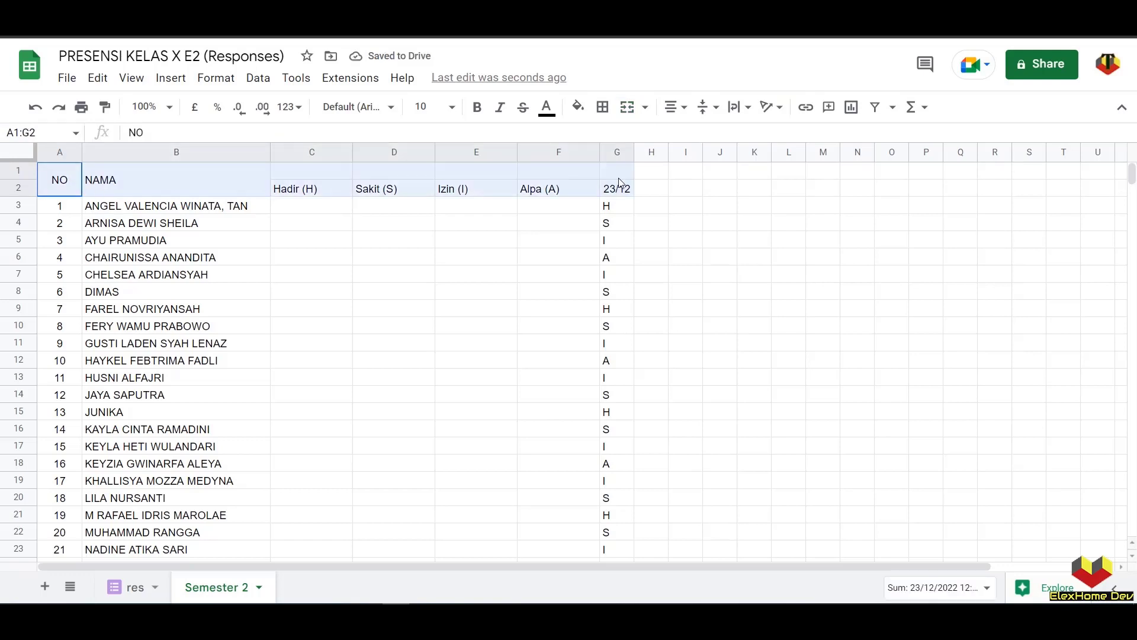
pyautogui.click(578, 106)
pyautogui.click(667, 181)
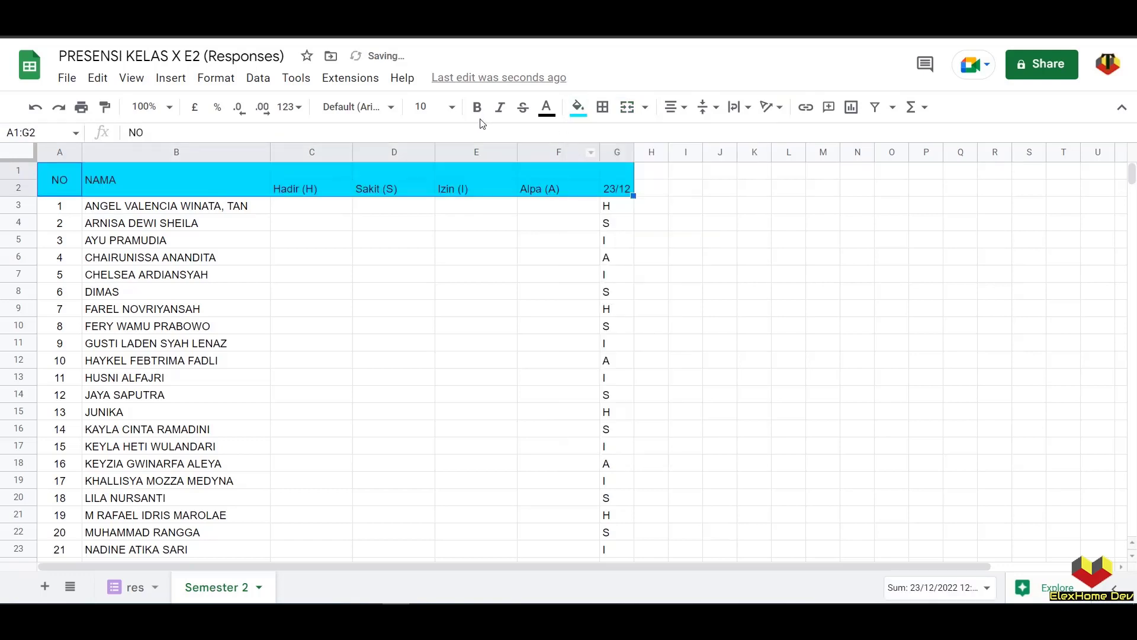
pyautogui.click(477, 108)
pyautogui.click(460, 242)
# - Remove bold from row 2, then bold only the Hadir, Sakit, Izin and Alpa headers
pyautogui.click(15, 186)
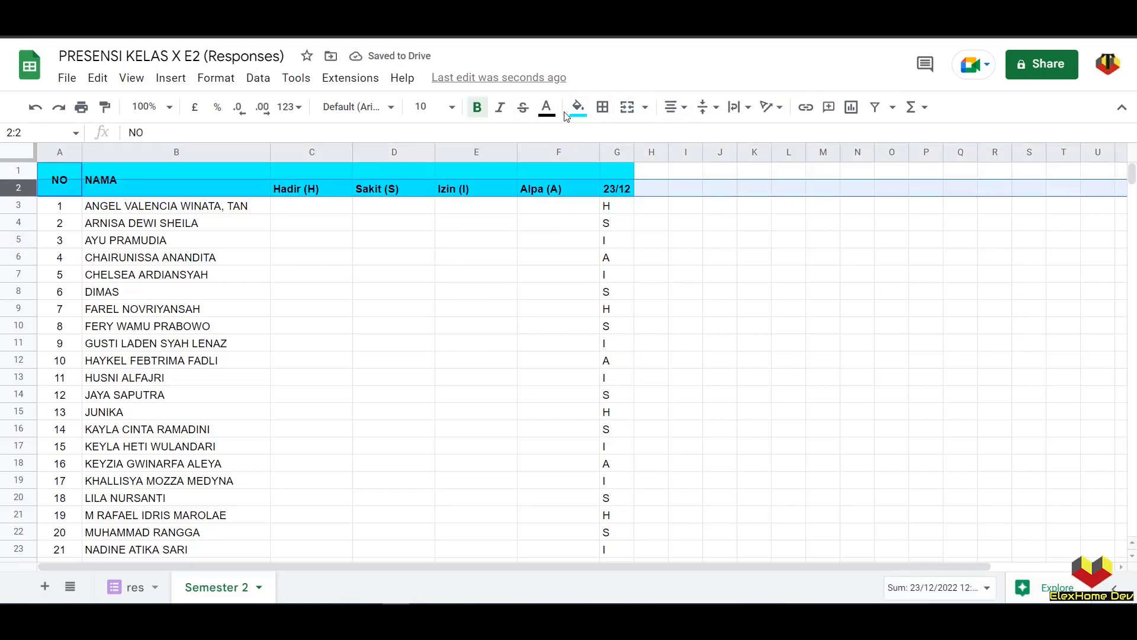
pyautogui.click(478, 109)
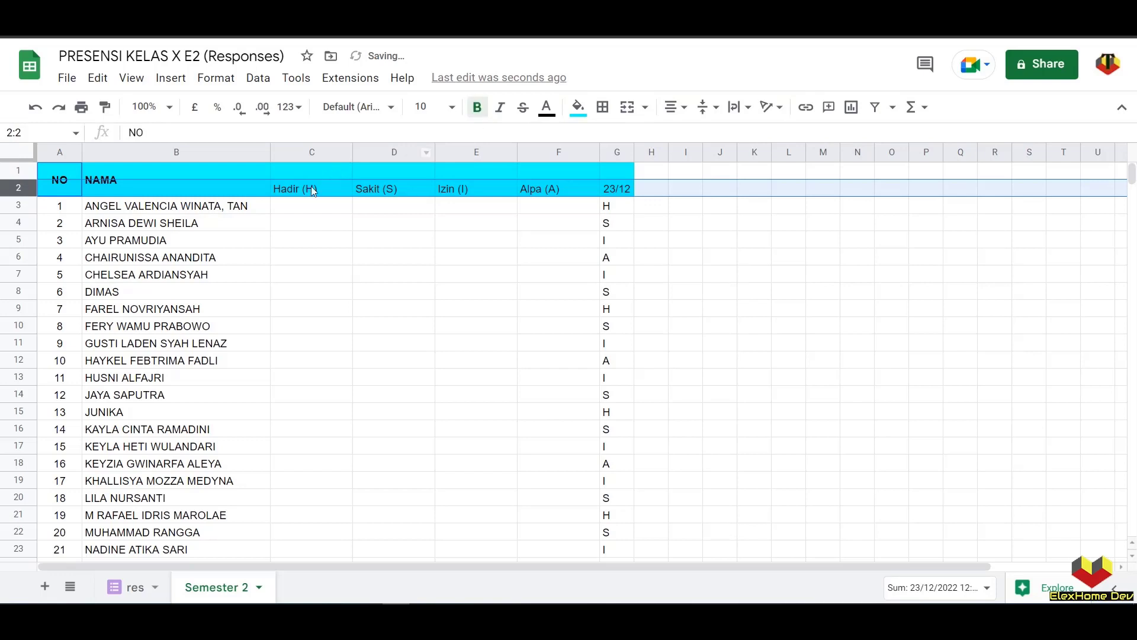
pyautogui.moveTo(312, 191); pyautogui.dragTo(610, 189)
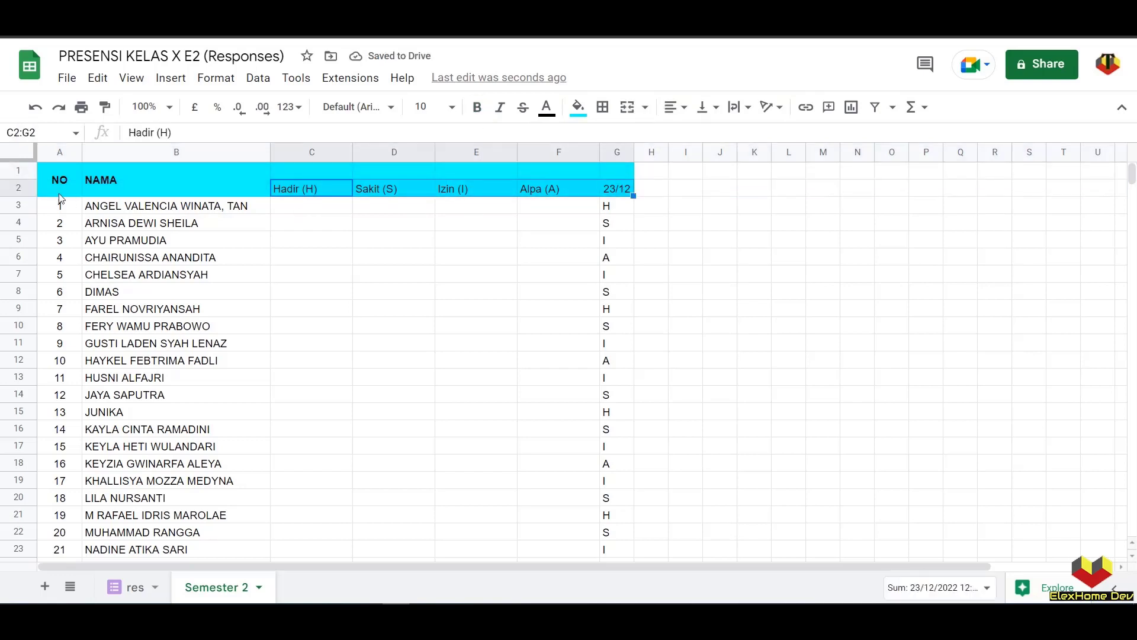
pyautogui.hotkey('ctrl', 'z')
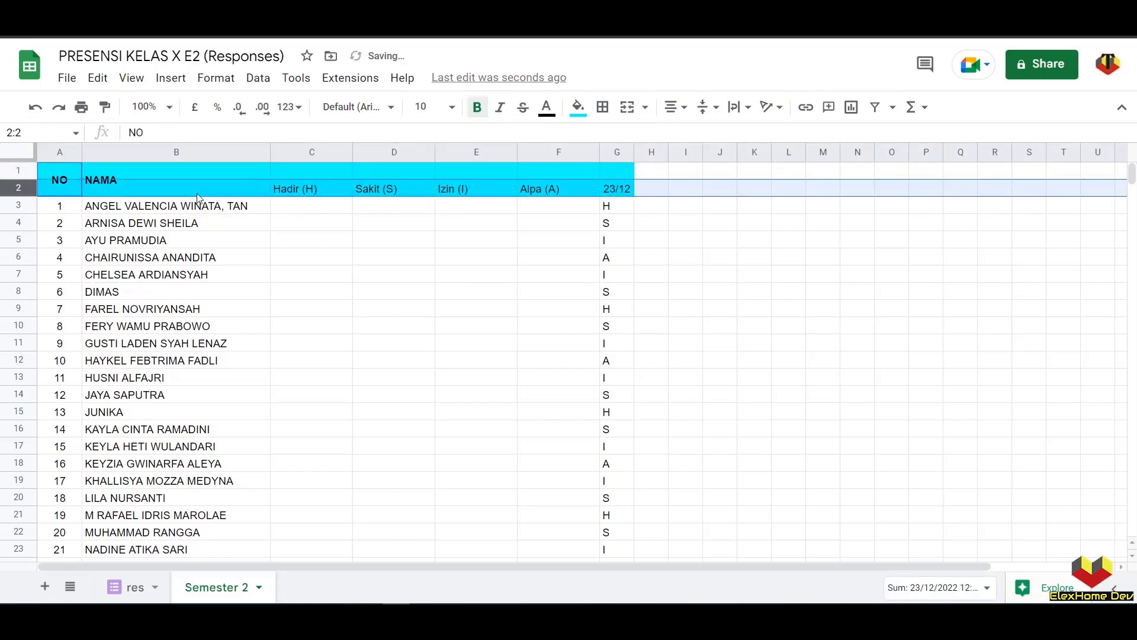
pyautogui.click(364, 250)
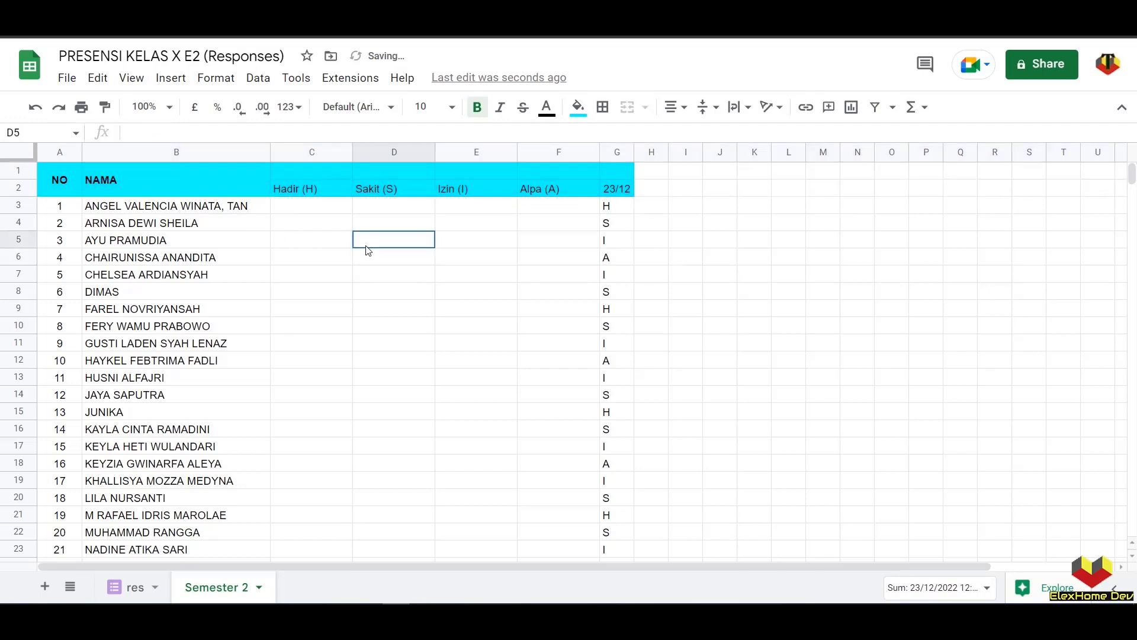
pyautogui.moveTo(292, 186); pyautogui.dragTo(567, 187)
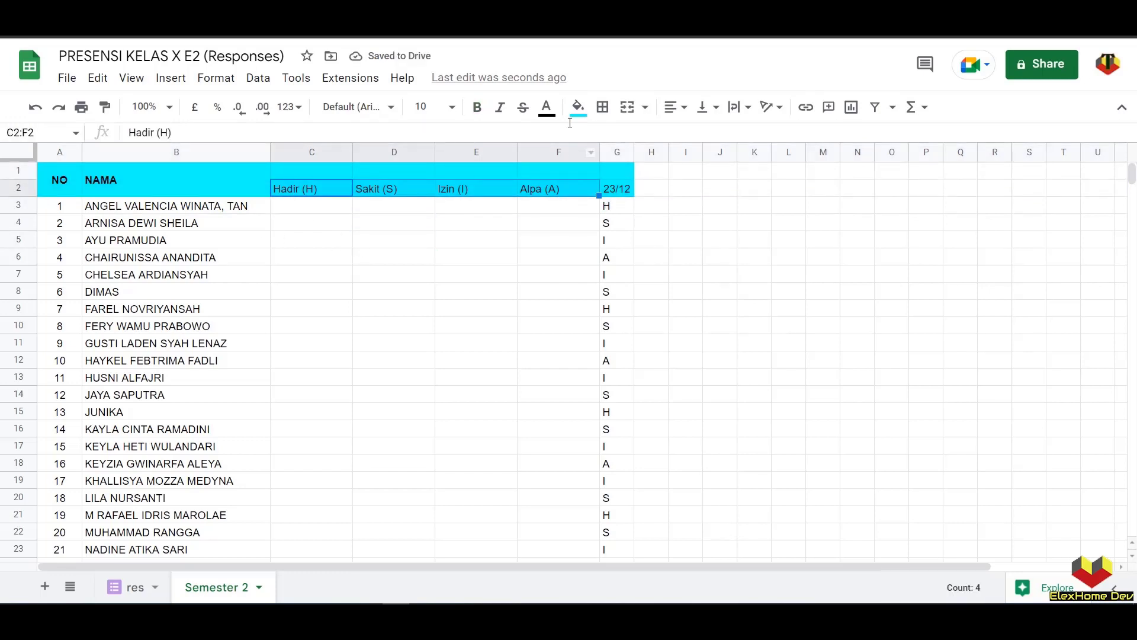
pyautogui.click(476, 107)
pyautogui.click(492, 359)
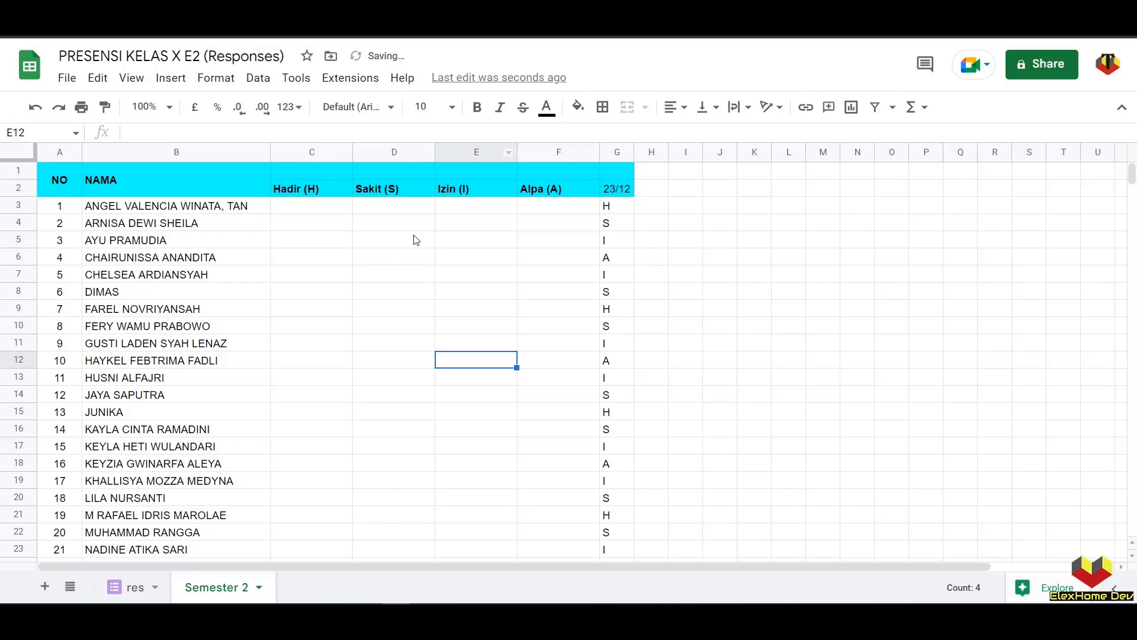
pyautogui.click(376, 175)
pyautogui.moveTo(313, 173); pyautogui.dragTo(574, 180)
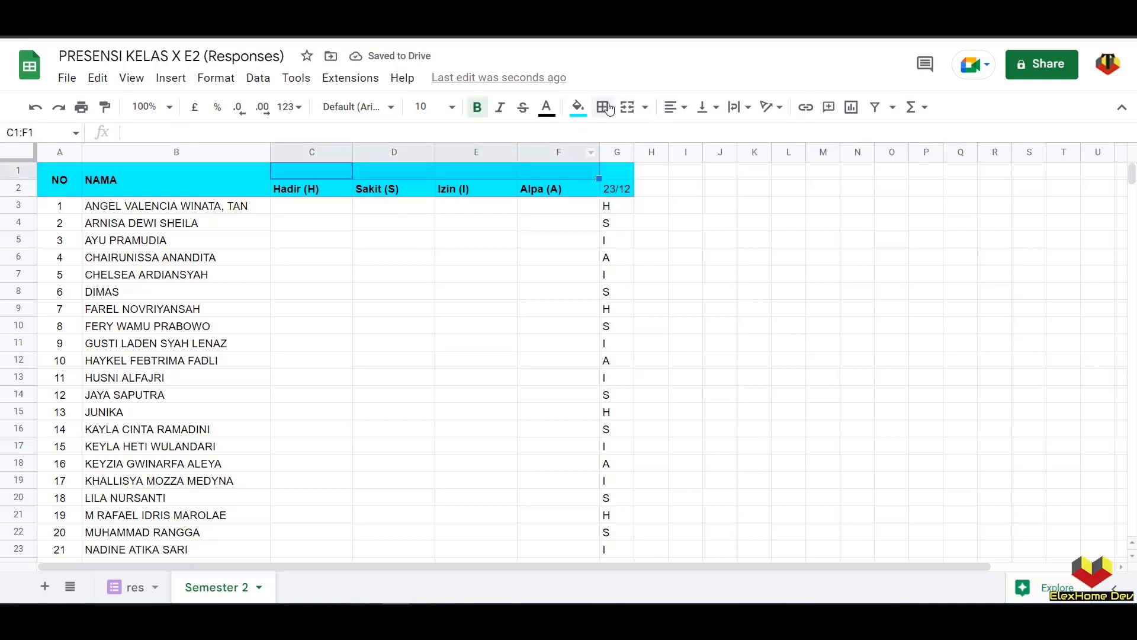
# - Merge C1:F1, title it KETERANGAN KEHADIRAN, and centre it both ways
pyautogui.click(627, 107)
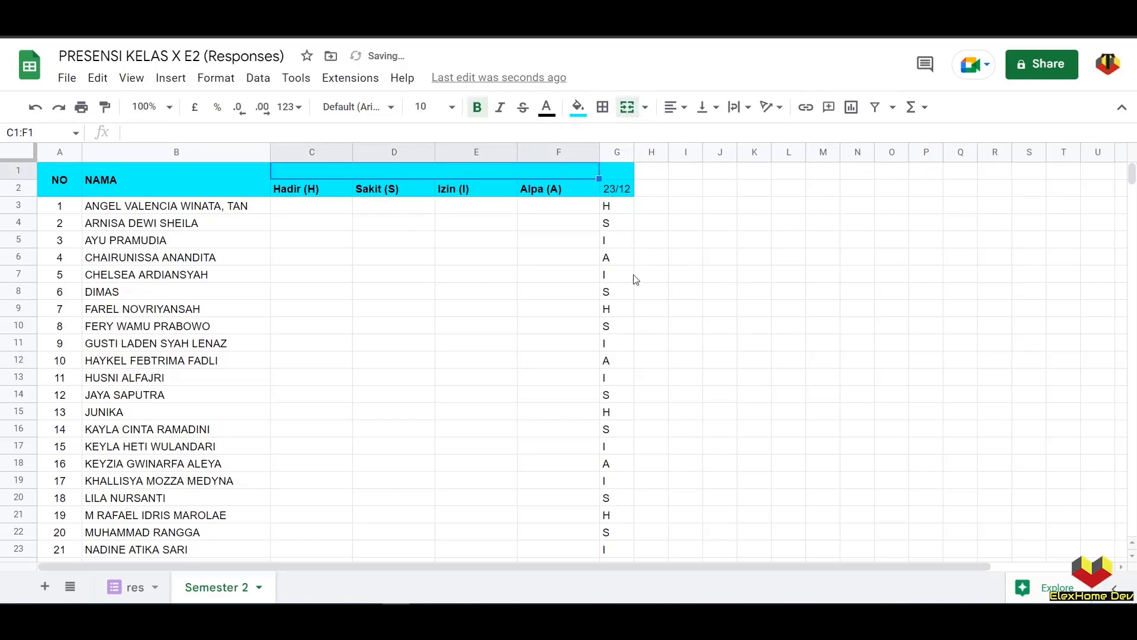
pyautogui.write('KE')
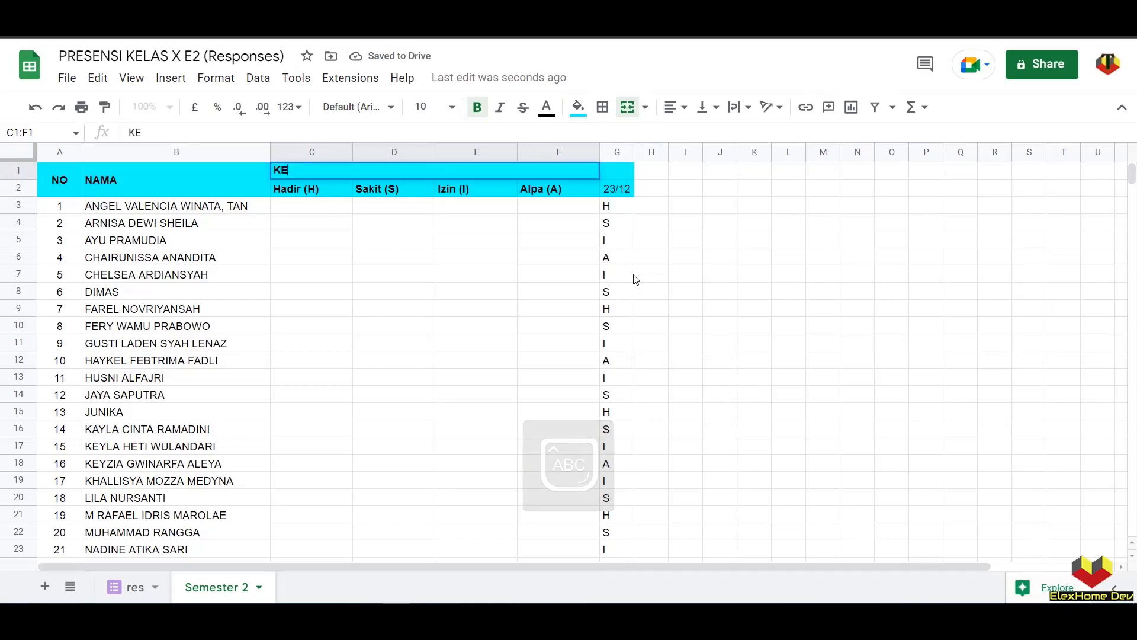
pyautogui.write('TERANGAN KEHADIRAN')
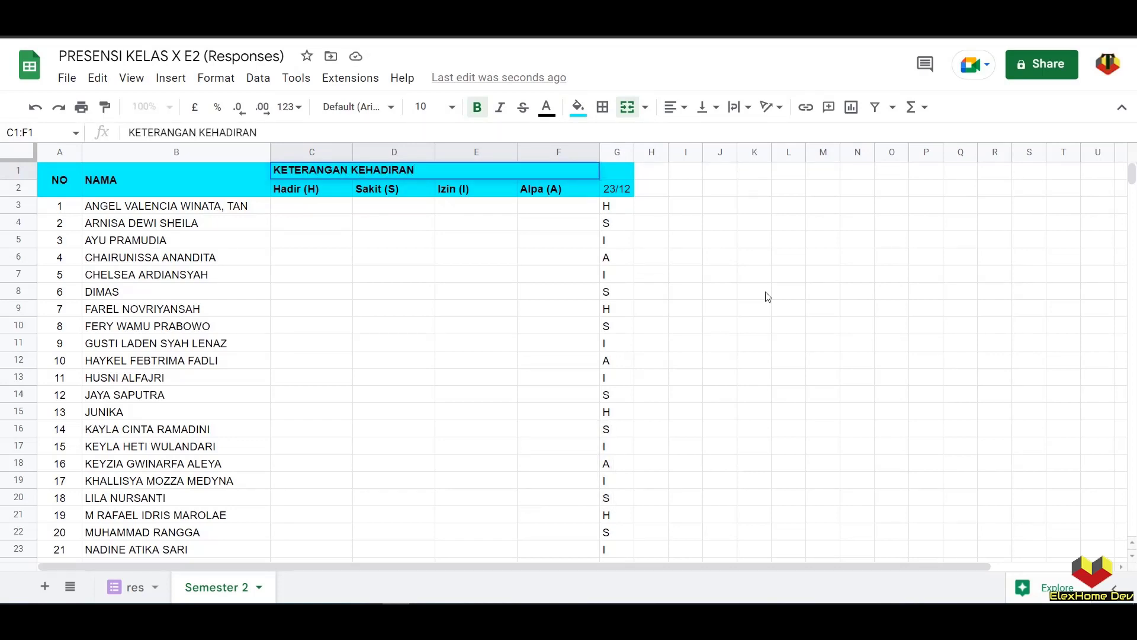
pyautogui.click(423, 314)
pyautogui.click(380, 171)
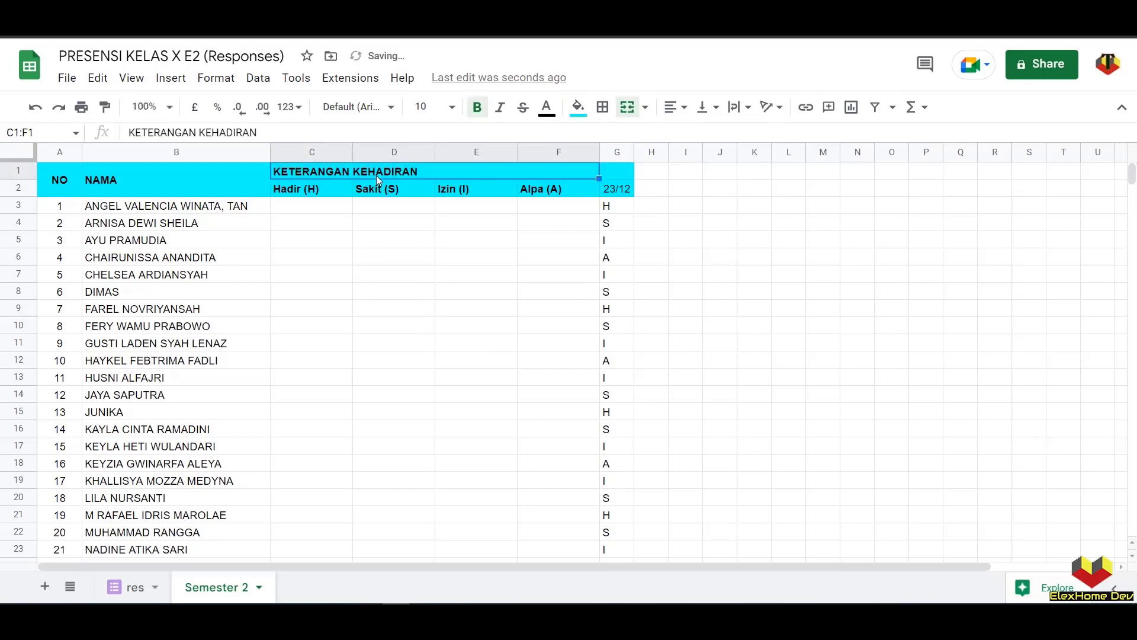
pyautogui.click(706, 107)
pyautogui.click(725, 135)
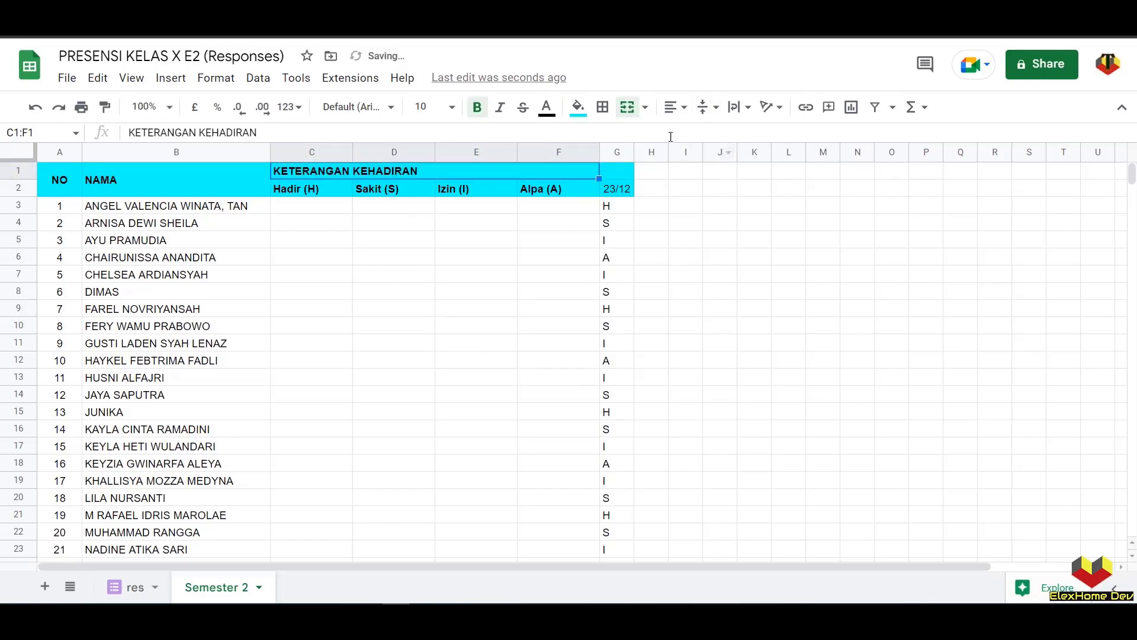
pyautogui.click(675, 107)
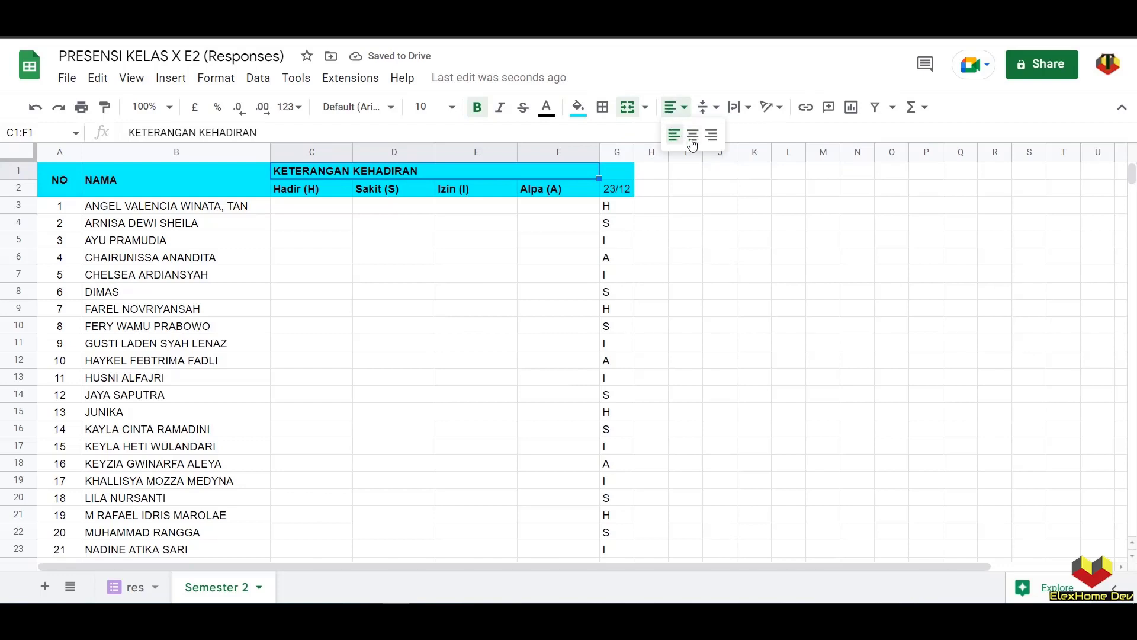
pyautogui.click(691, 137)
pyautogui.click(673, 243)
# - Merge G1:M1 and title it TGL KEHADIRAN
pyautogui.click(619, 176)
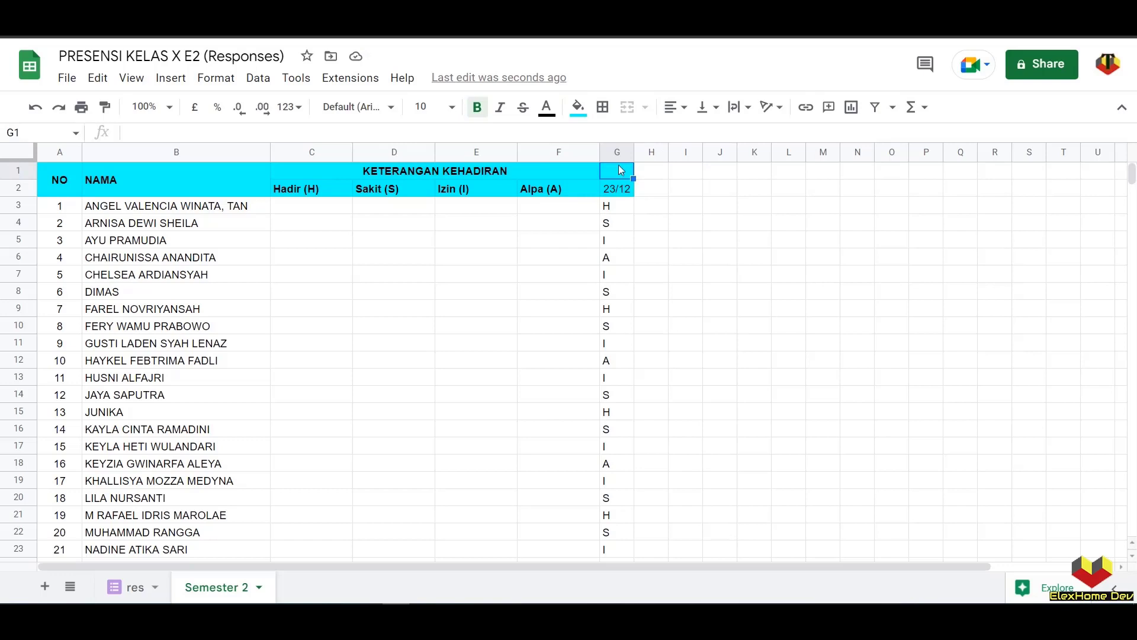
pyautogui.moveTo(630, 177); pyautogui.dragTo(840, 177)
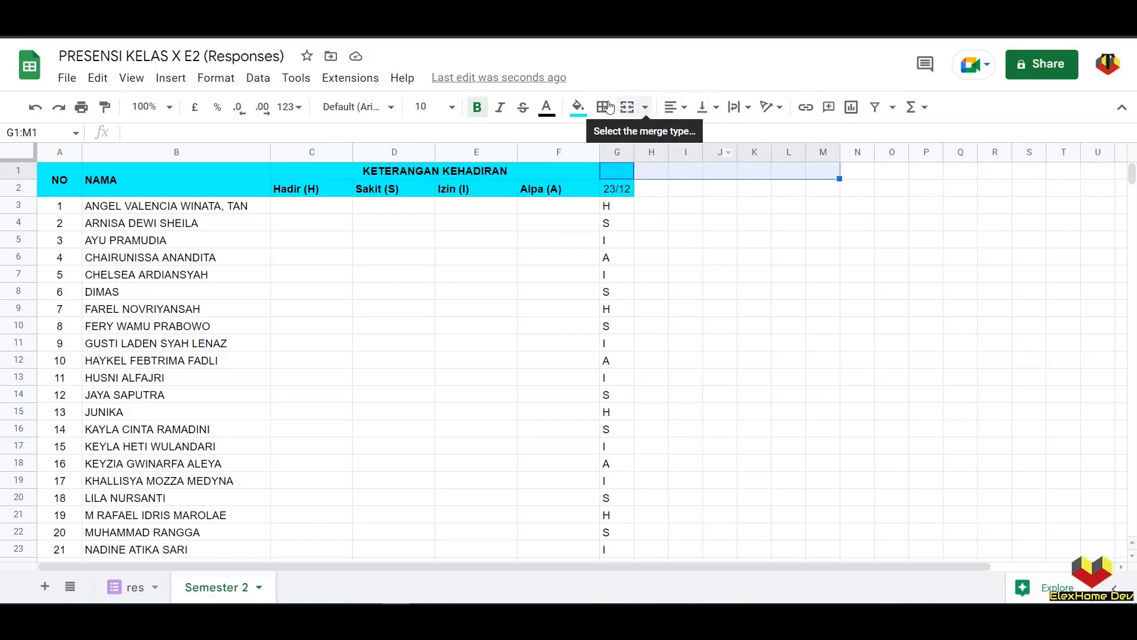
pyautogui.click(627, 108)
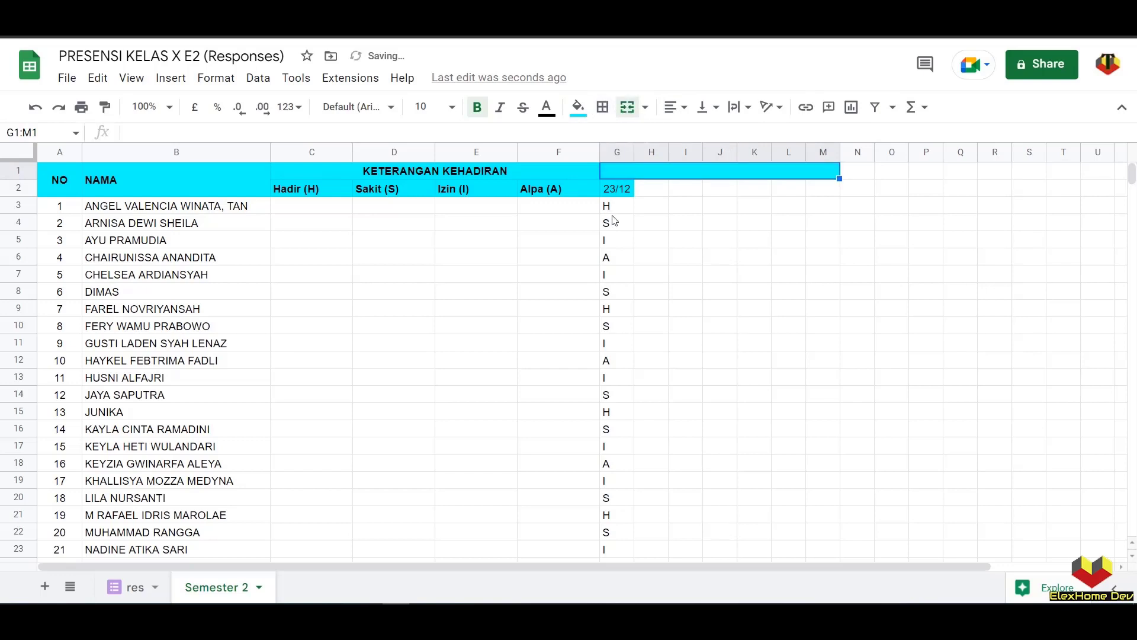
pyautogui.write('TGL KEHADIRA')
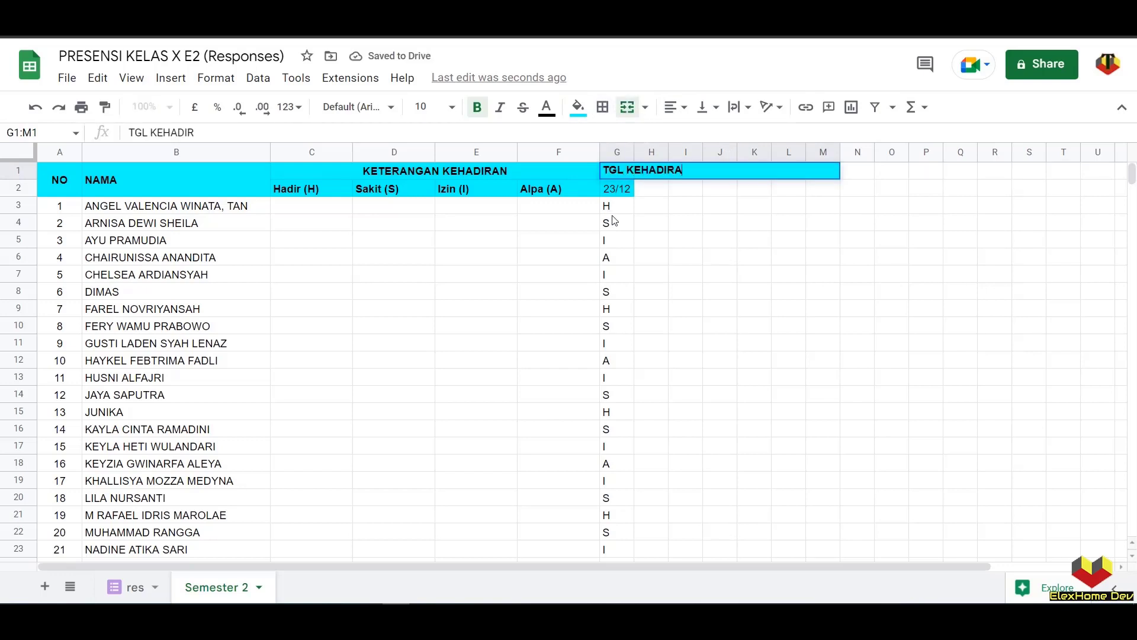
pyautogui.write('N')
pyautogui.click(674, 224)
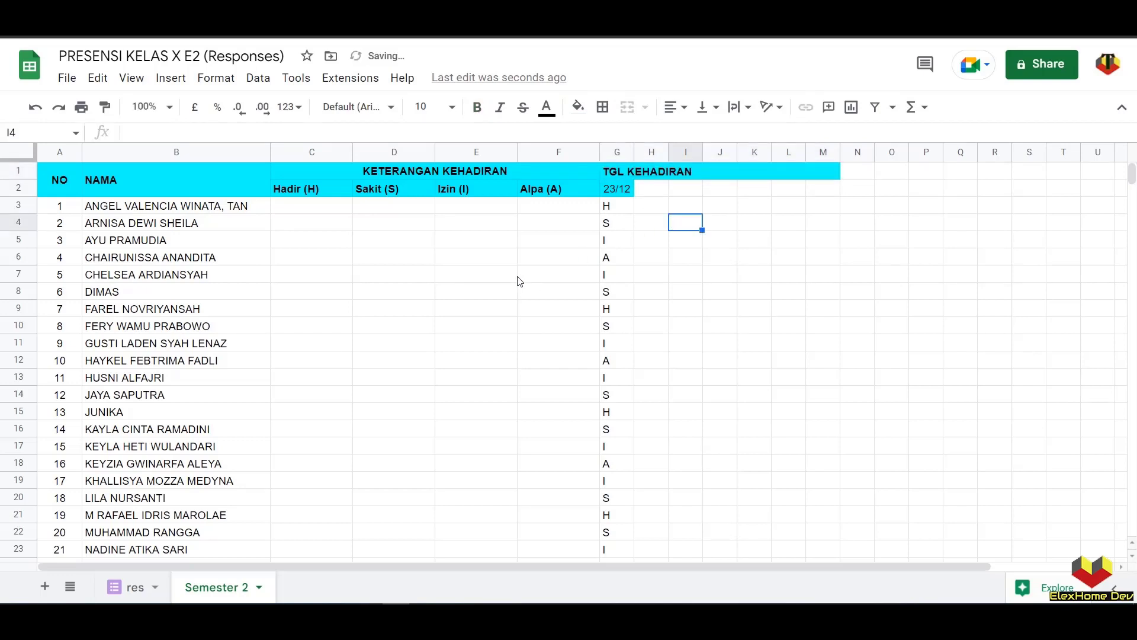
# - Centre the contents of columns G through Y horizontally
pyautogui.click(618, 192)
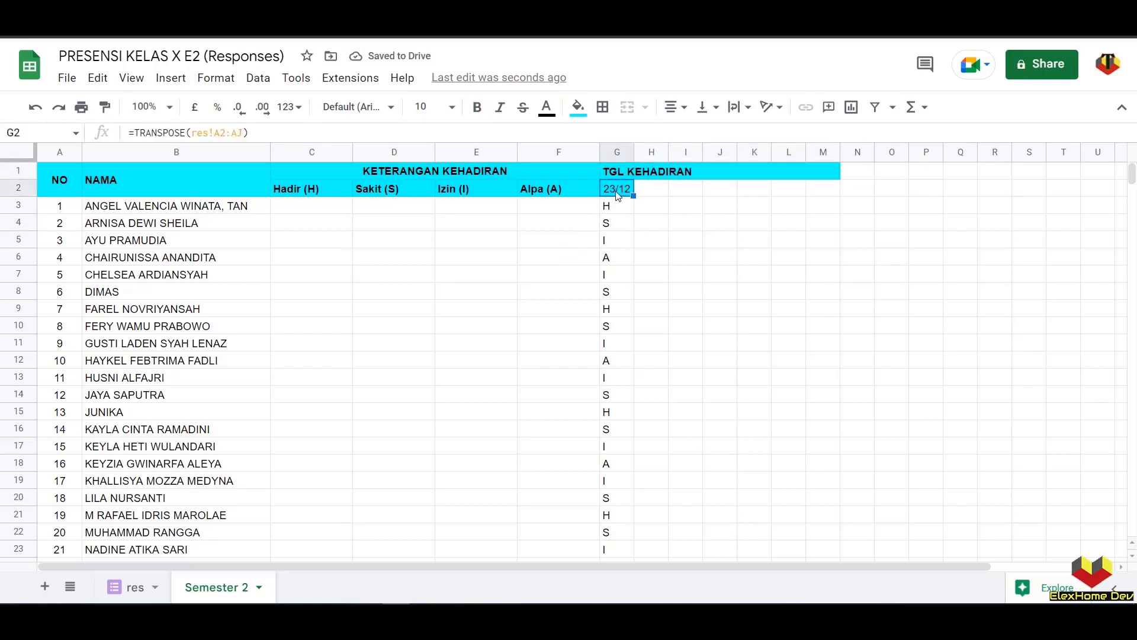
pyautogui.moveTo(620, 157); pyautogui.dragTo(1010, 148)
pyautogui.click(675, 106)
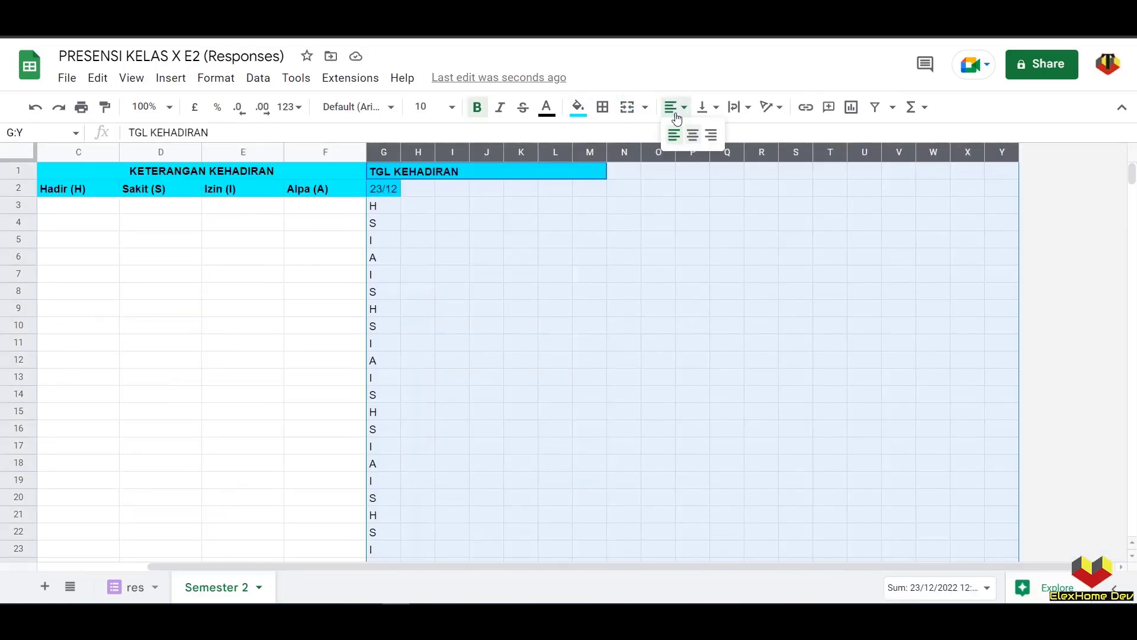
pyautogui.click(692, 133)
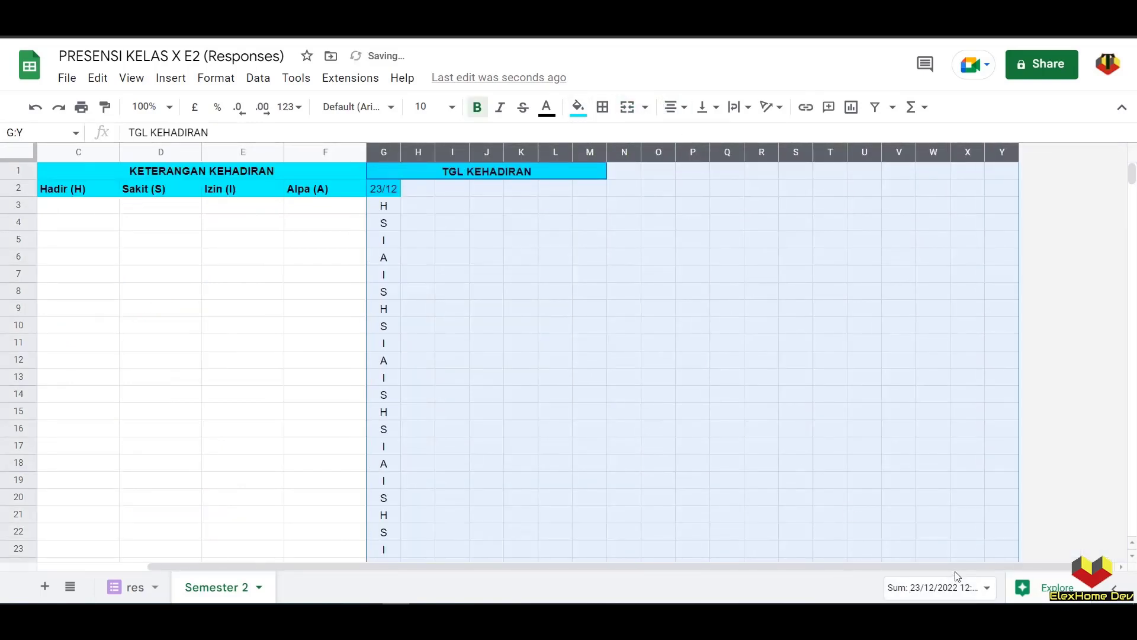
# - Fill the date header cells G2:Y2 with cyan
pyautogui.moveTo(921, 563); pyautogui.dragTo(592, 248)
pyautogui.click(616, 191)
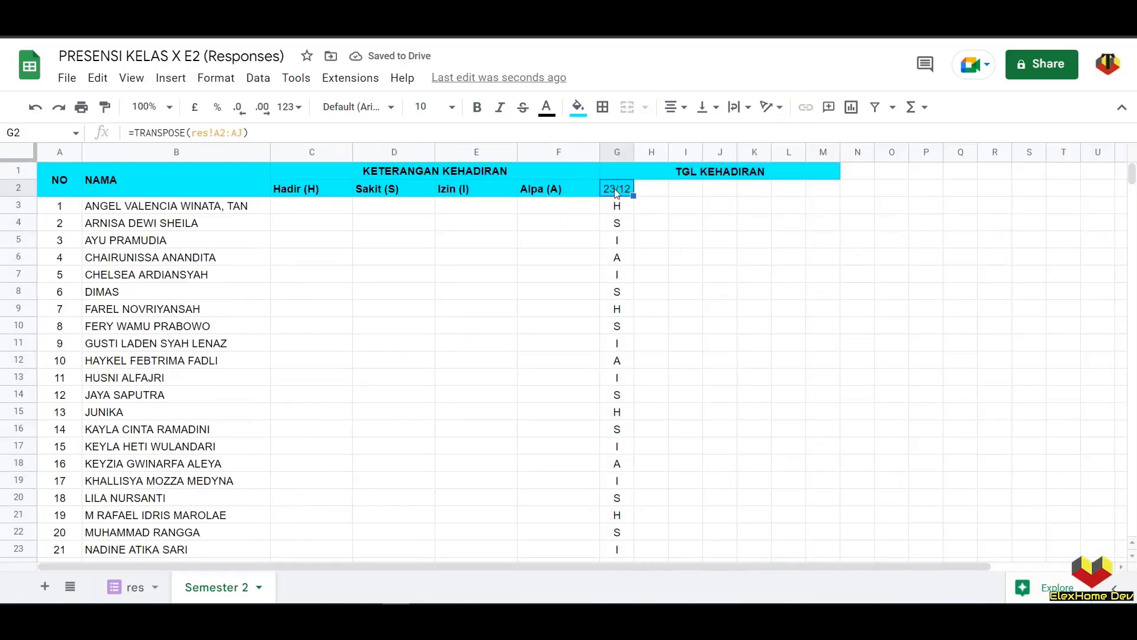
pyautogui.moveTo(619, 193); pyautogui.dragTo(1006, 191)
pyautogui.click(579, 107)
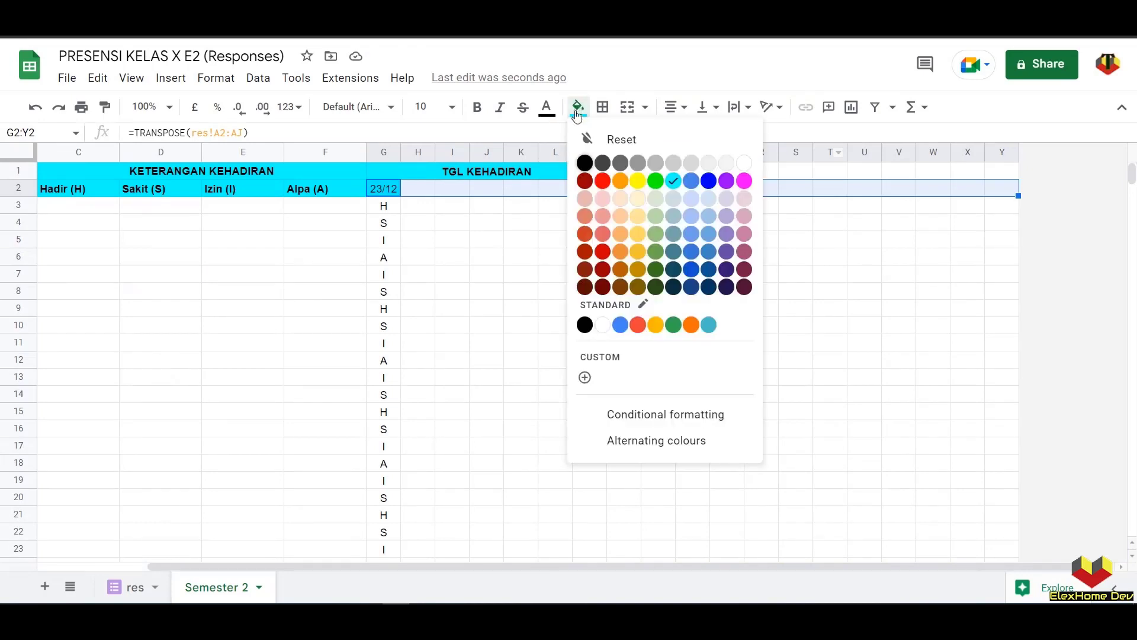
pyautogui.click(673, 181)
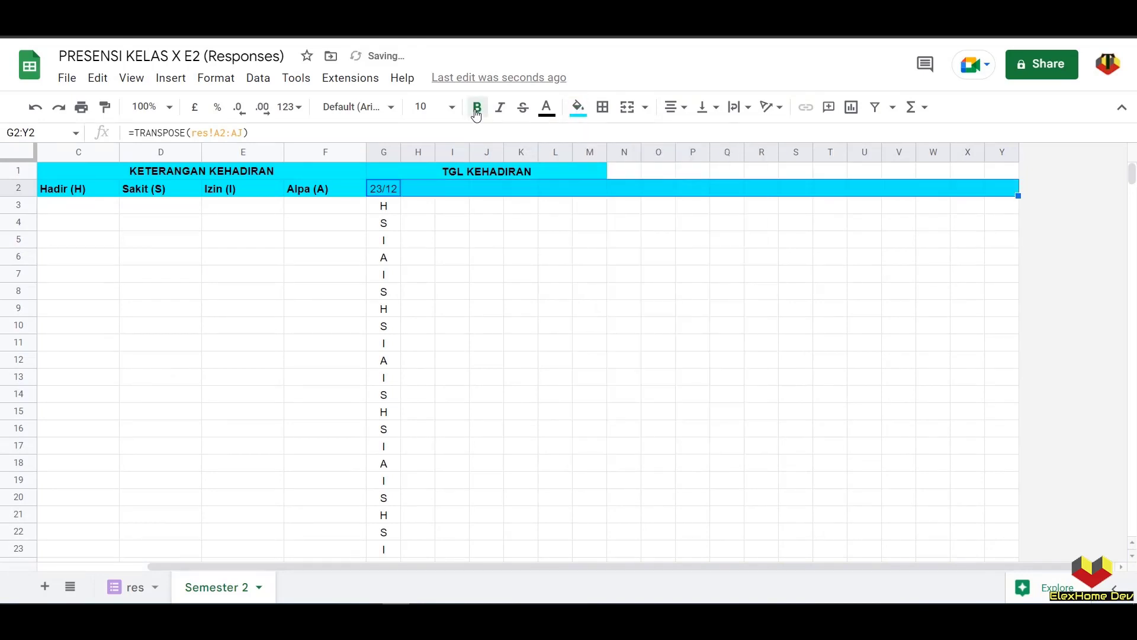
pyautogui.click(488, 280)
pyautogui.moveTo(850, 567); pyautogui.dragTo(452, 541)
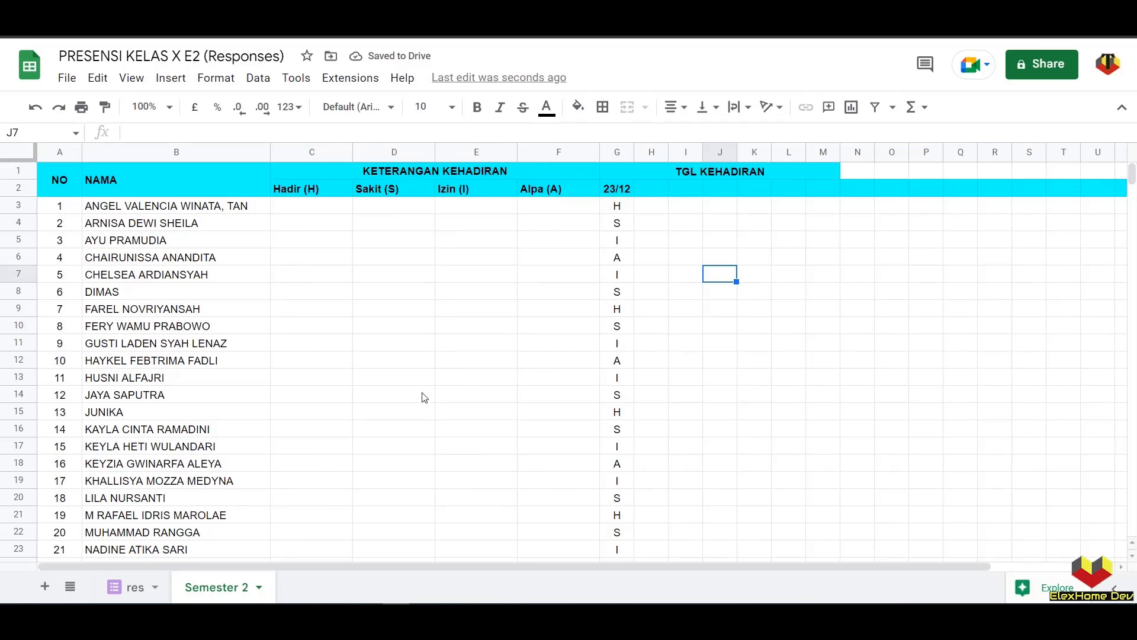
# - Submit a second attendance response and check the new 23/12 column in H2
pyautogui.scroll(-5, 426, 393)
pyautogui.scroll(5, 424, 390)
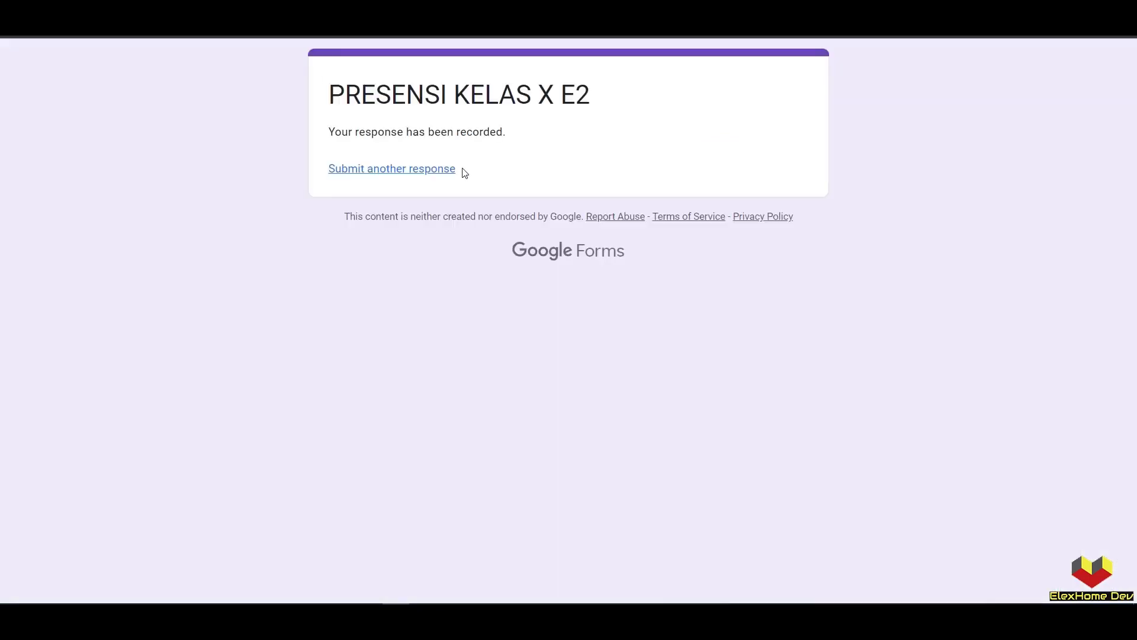
pyautogui.click(419, 172)
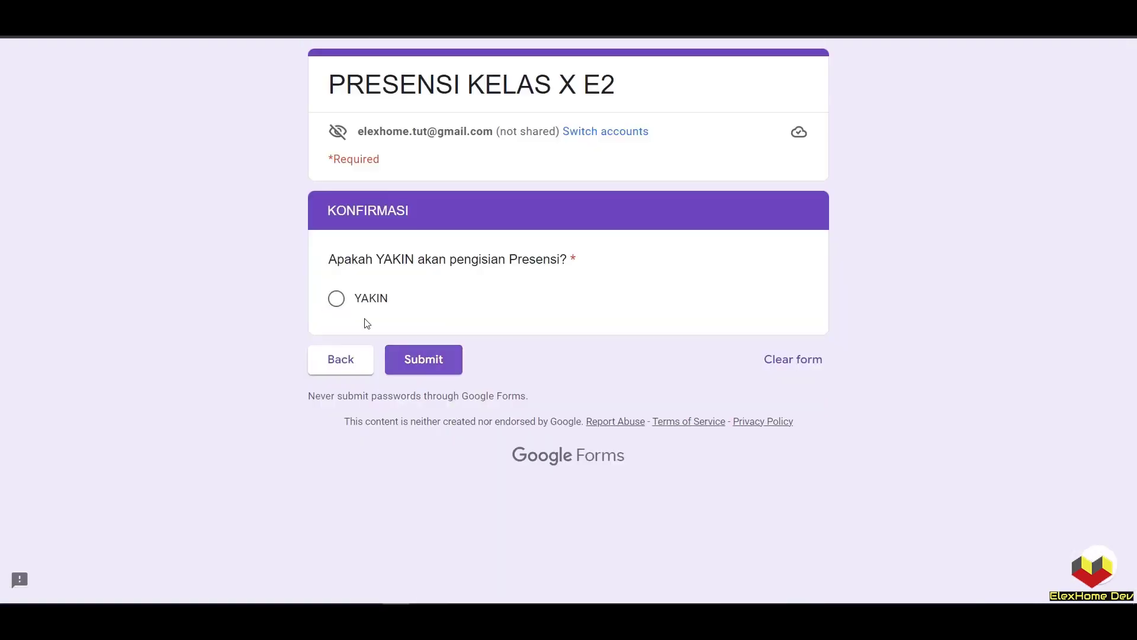
pyautogui.click(336, 298)
pyautogui.click(425, 358)
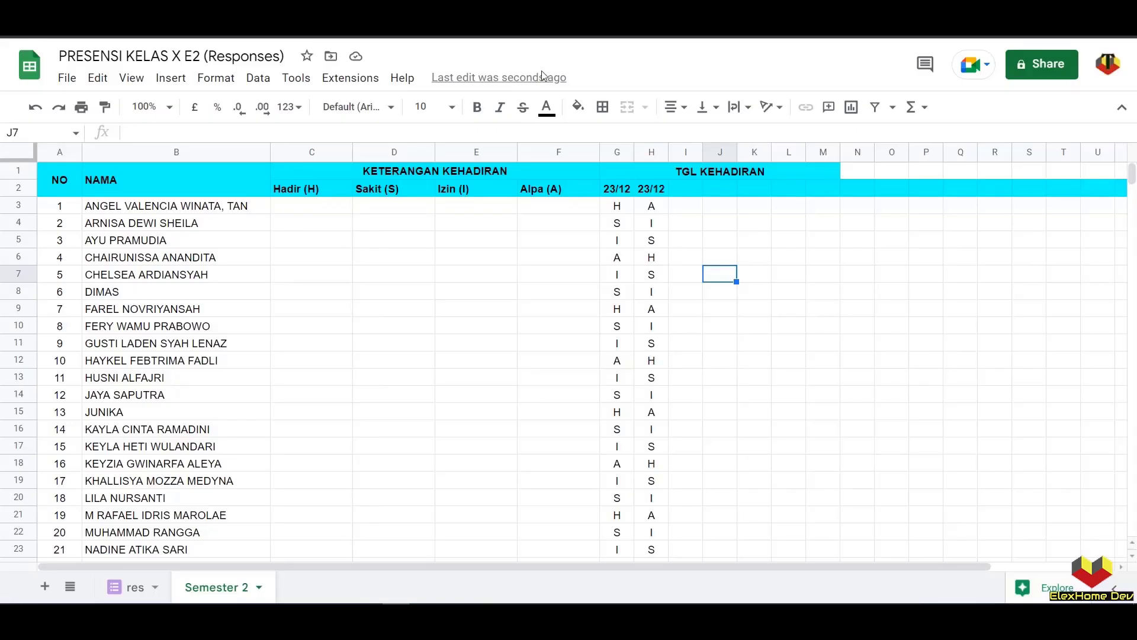
pyautogui.click(652, 193)
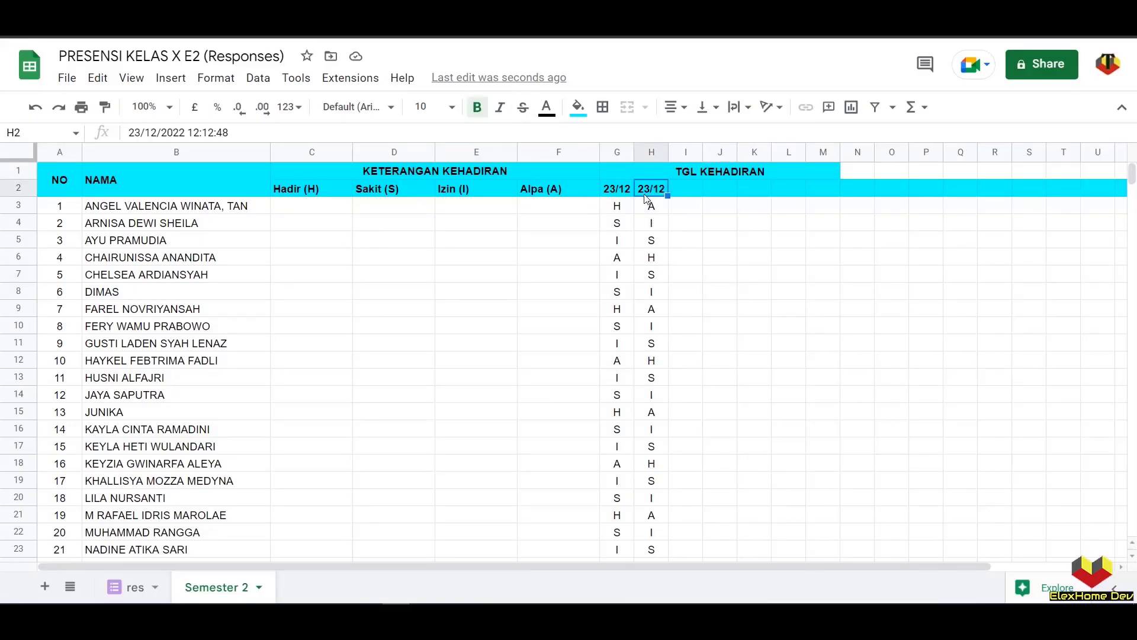
# - Centre and wrap the Hadir, Sakit, Izin and Alpa headers in C2:F2
pyautogui.moveTo(615, 195); pyautogui.dragTo(651, 201)
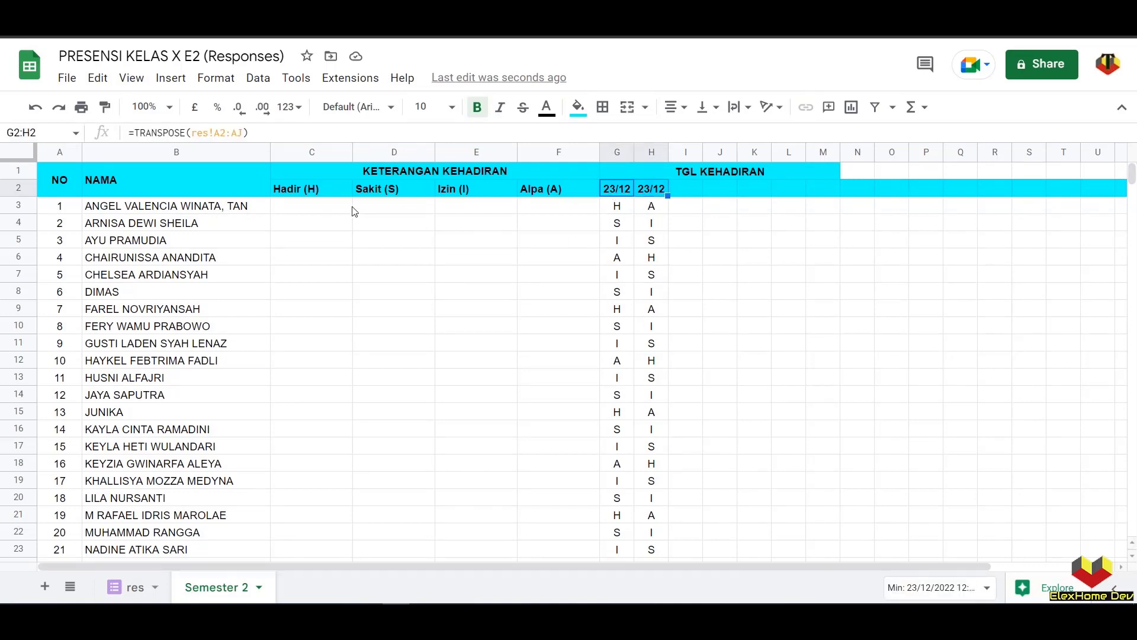
pyautogui.click(330, 209)
pyautogui.moveTo(310, 193); pyautogui.dragTo(545, 189)
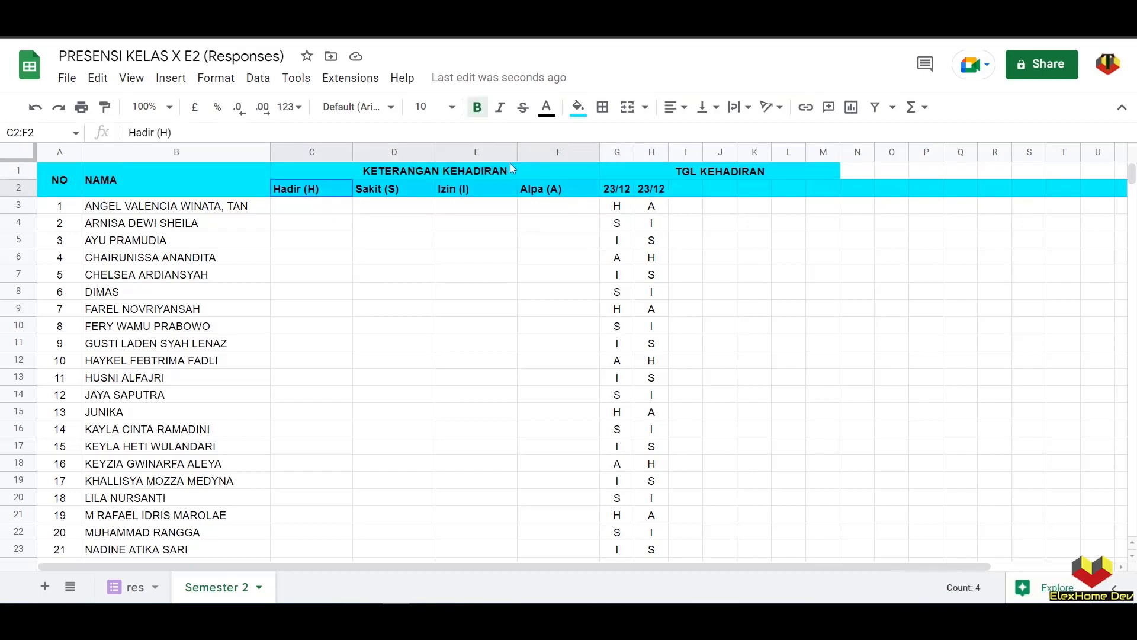
pyautogui.click(676, 107)
pyautogui.click(694, 135)
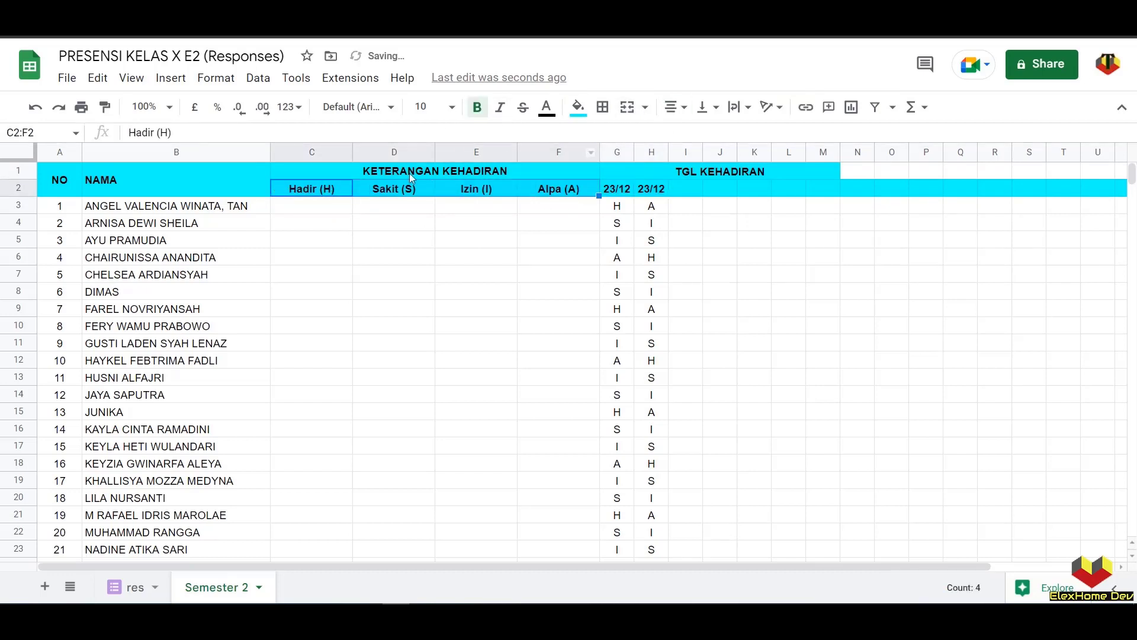
pyautogui.click(208, 79)
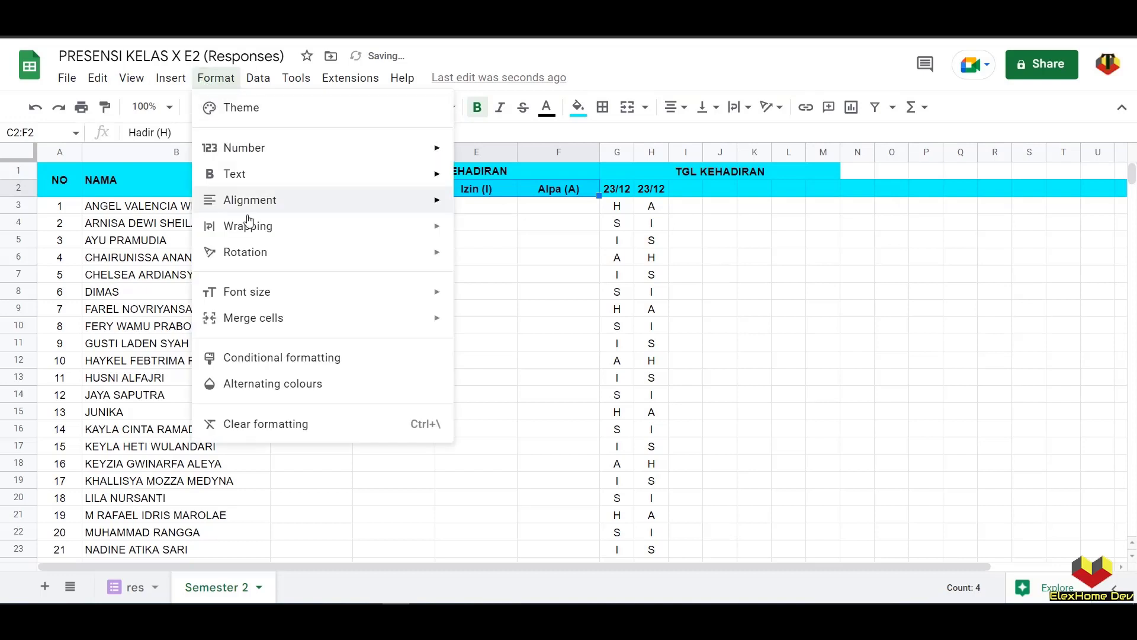
pyautogui.moveTo(258, 232)
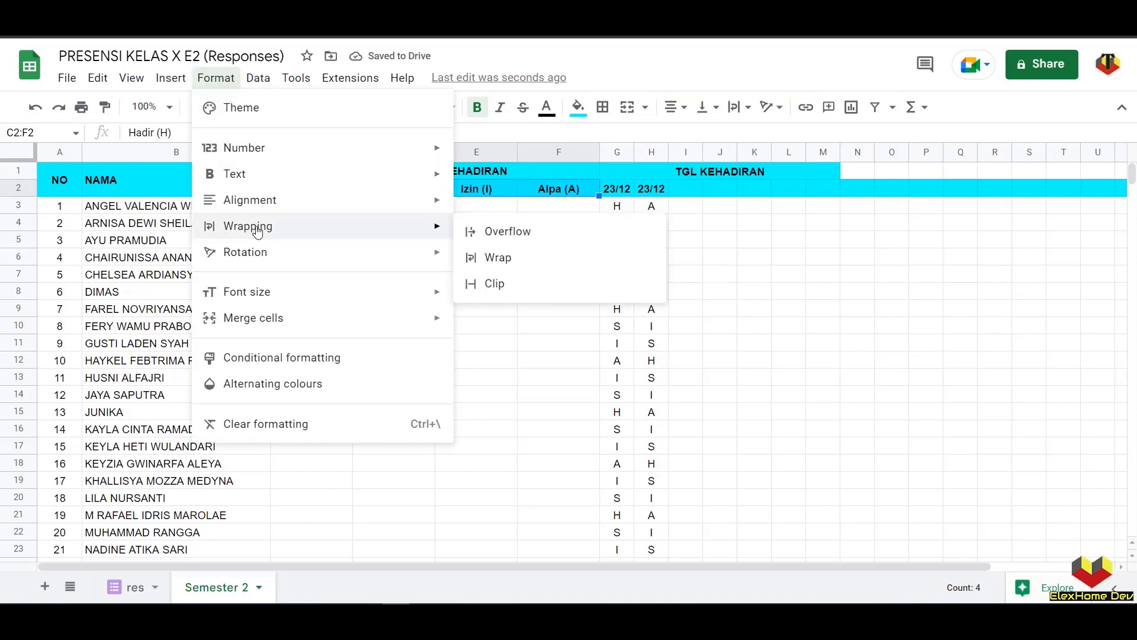
pyautogui.click(490, 259)
# - Narrow columns C–F to compact widths, fine-tuning columns E and F
pyautogui.moveTo(329, 153); pyautogui.dragTo(559, 152)
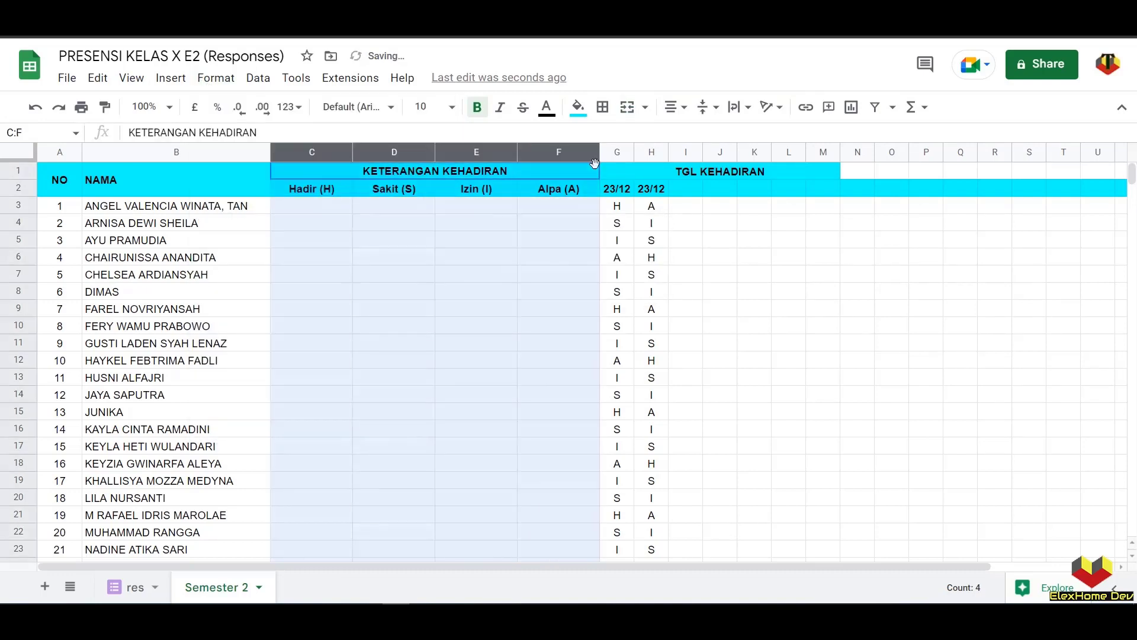
pyautogui.moveTo(351, 154); pyautogui.dragTo(308, 152)
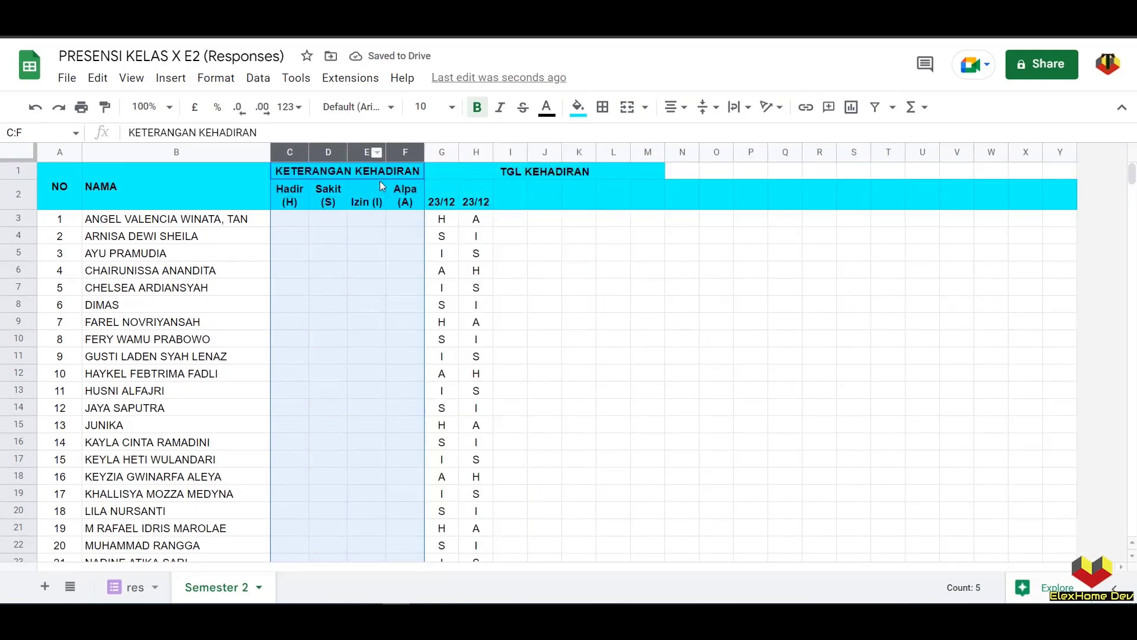
pyautogui.click(377, 188)
pyautogui.moveTo(379, 152); pyautogui.dragTo(379, 151)
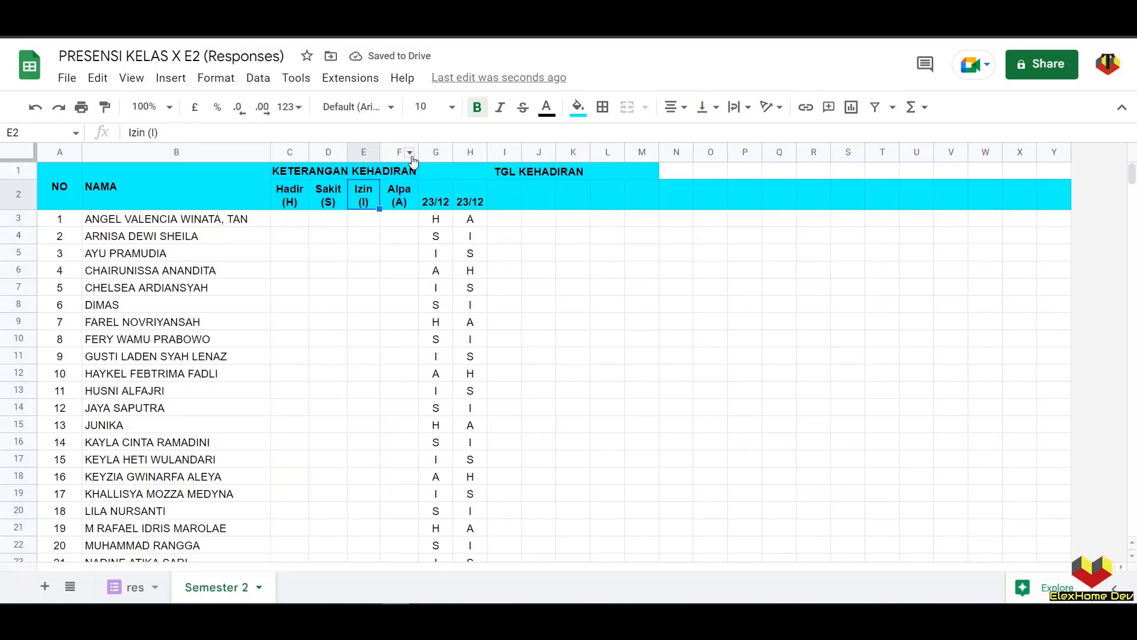
pyautogui.moveTo(419, 153); pyautogui.dragTo(422, 155)
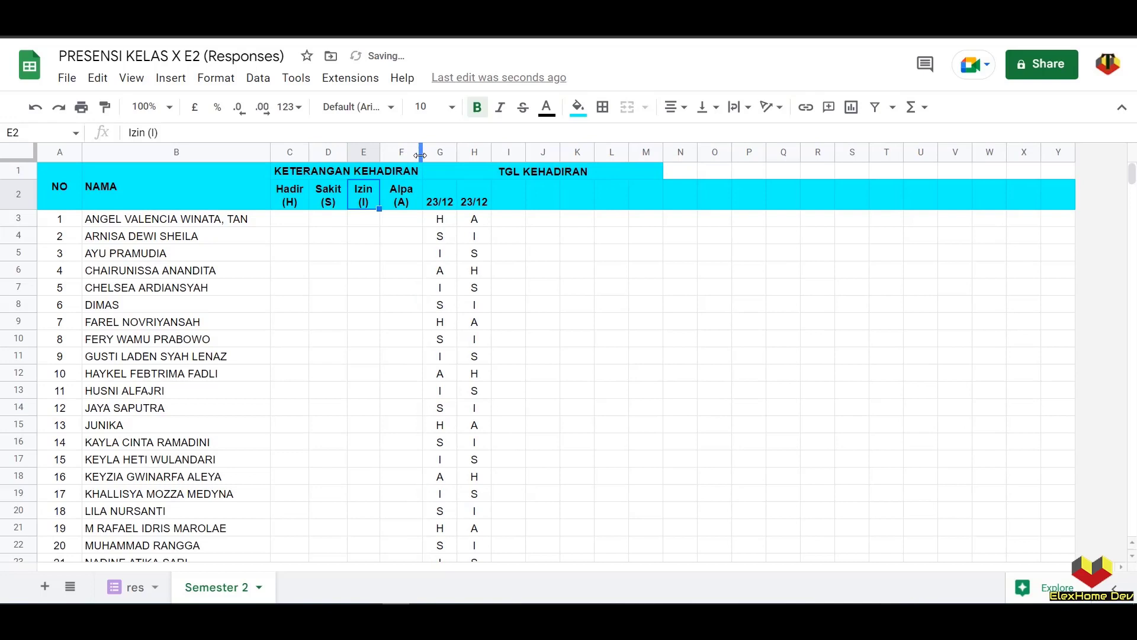
# - Enter =COUNTIF(G3:Y3;"H") in C3 to count the first student's H days
pyautogui.click(533, 250)
pyautogui.click(290, 219)
pyautogui.write('=CO')
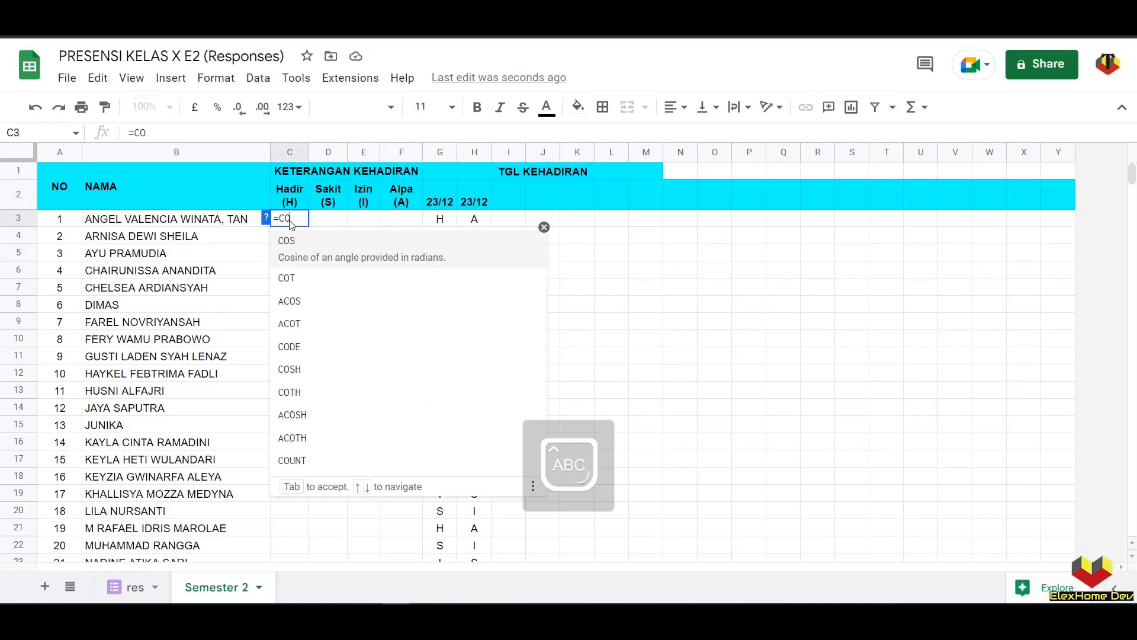
pyautogui.write('UNTIF(')
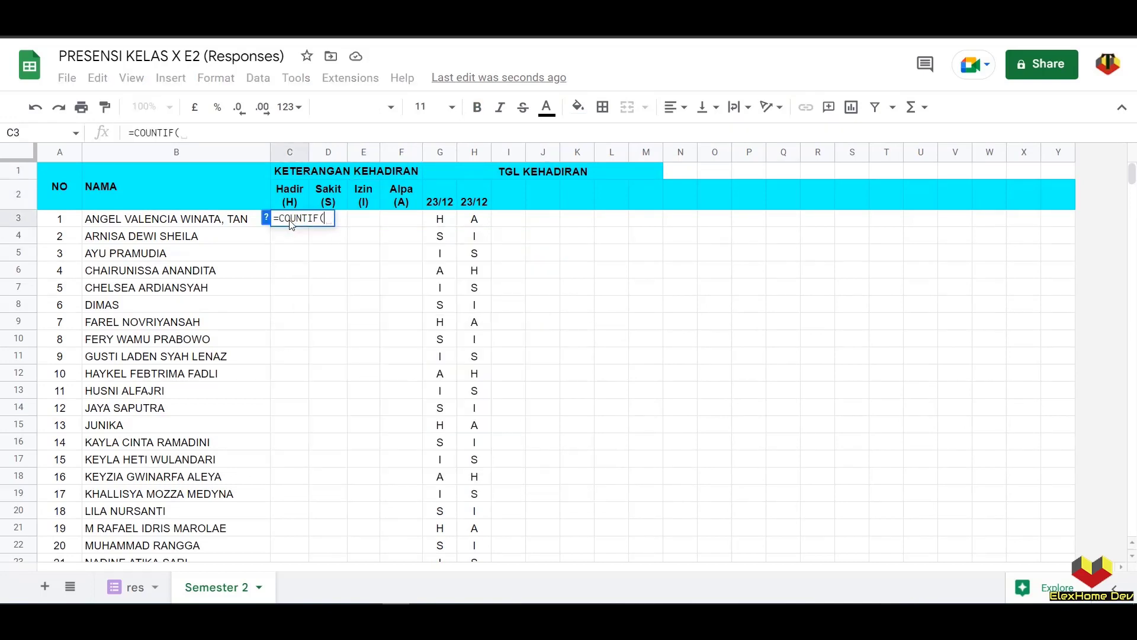
pyautogui.click(439, 220)
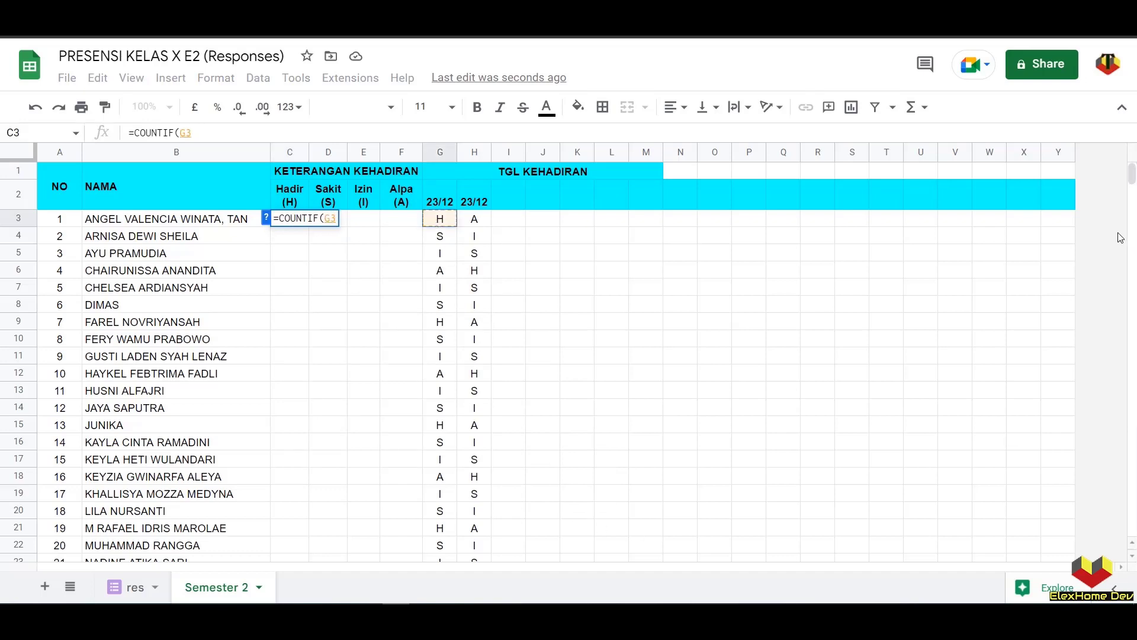
pyautogui.keyDown('shift'); pyautogui.click(1058, 222); pyautogui.keyUp('shift')
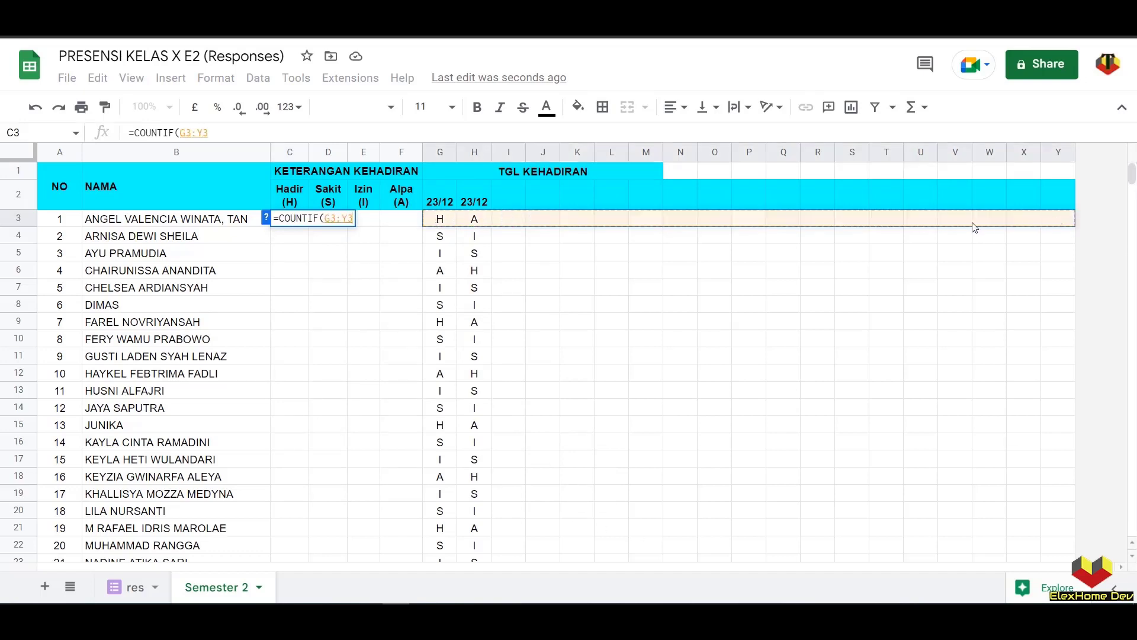
pyautogui.write(';')
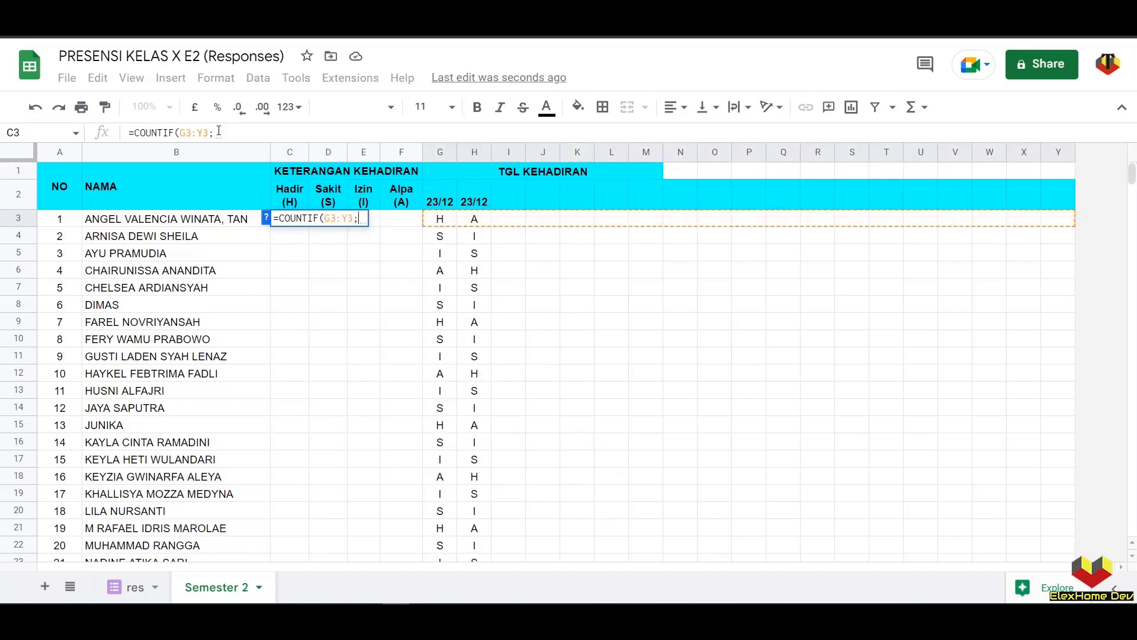
pyautogui.write('"H"')
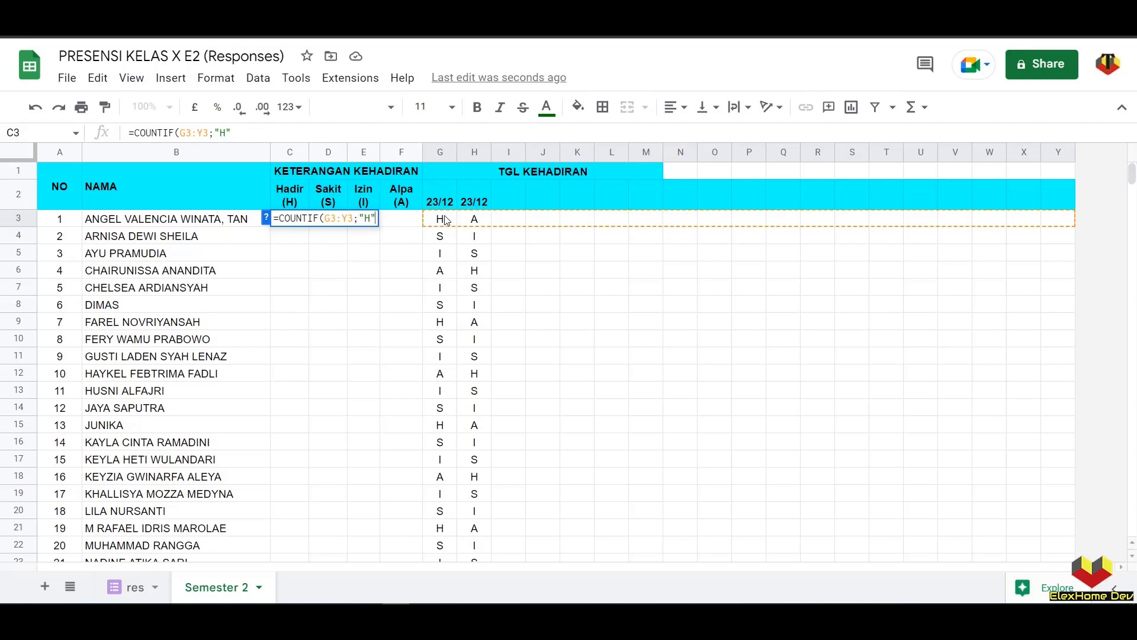
pyautogui.press('Return')
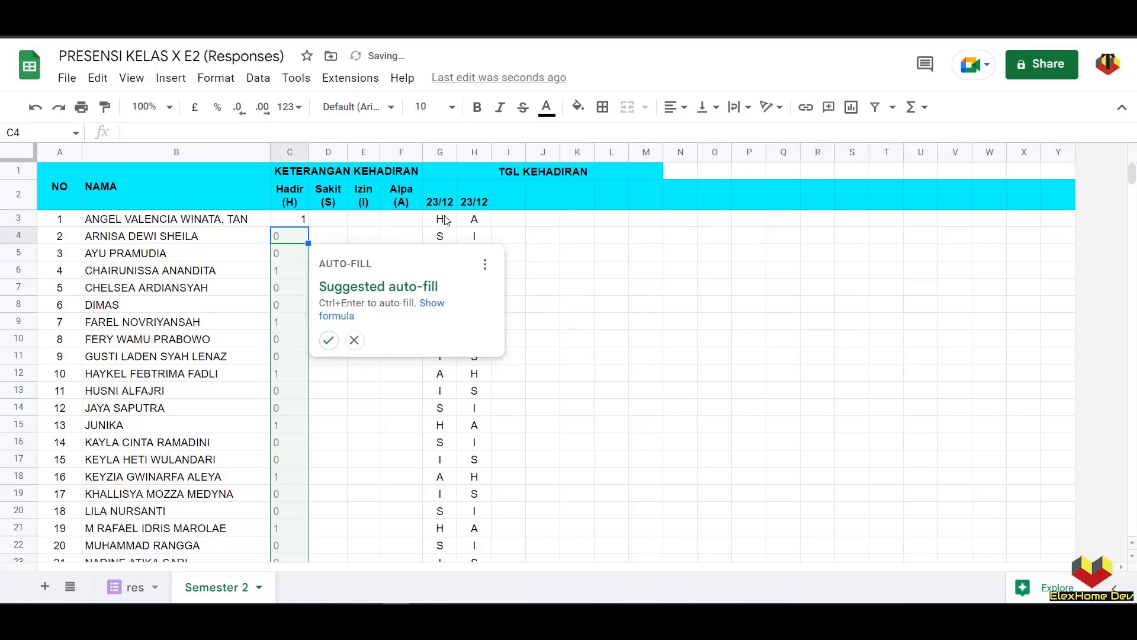
pyautogui.click(354, 340)
# - Centre the contents of the count columns C–F
pyautogui.moveTo(290, 152); pyautogui.dragTo(394, 153)
pyautogui.click(674, 107)
pyautogui.click(695, 141)
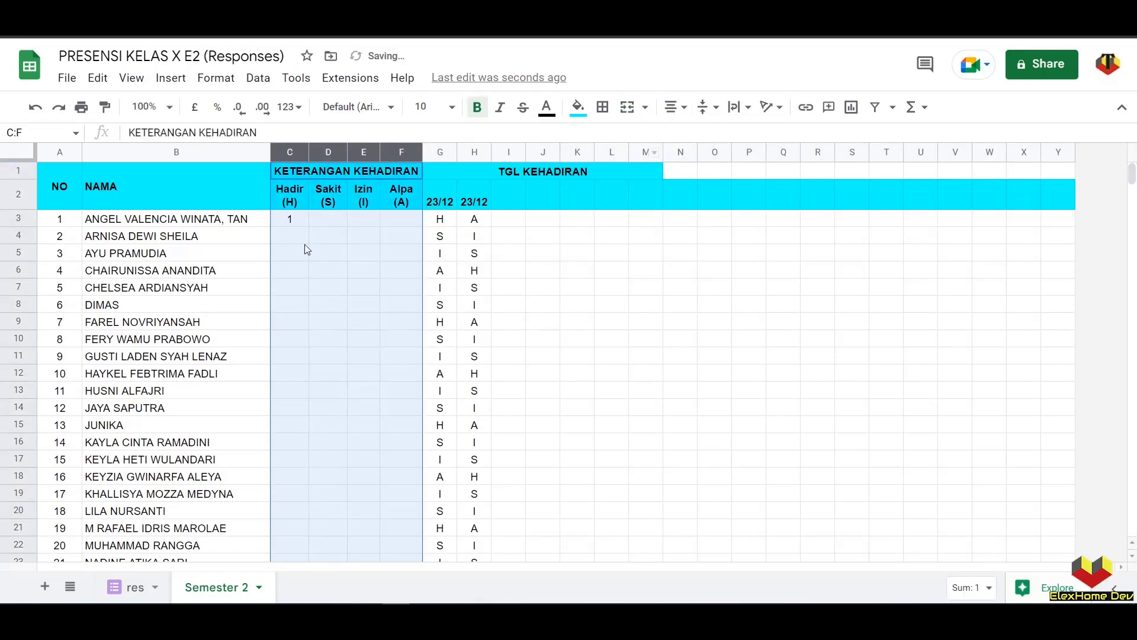
# - Copy C3's COUNTIF formula text for reuse in the neighbouring count cells
pyautogui.click(296, 219)
pyautogui.moveTo(237, 133); pyautogui.dragTo(49, 132)
pyautogui.hotkey('ctrl', 'c')
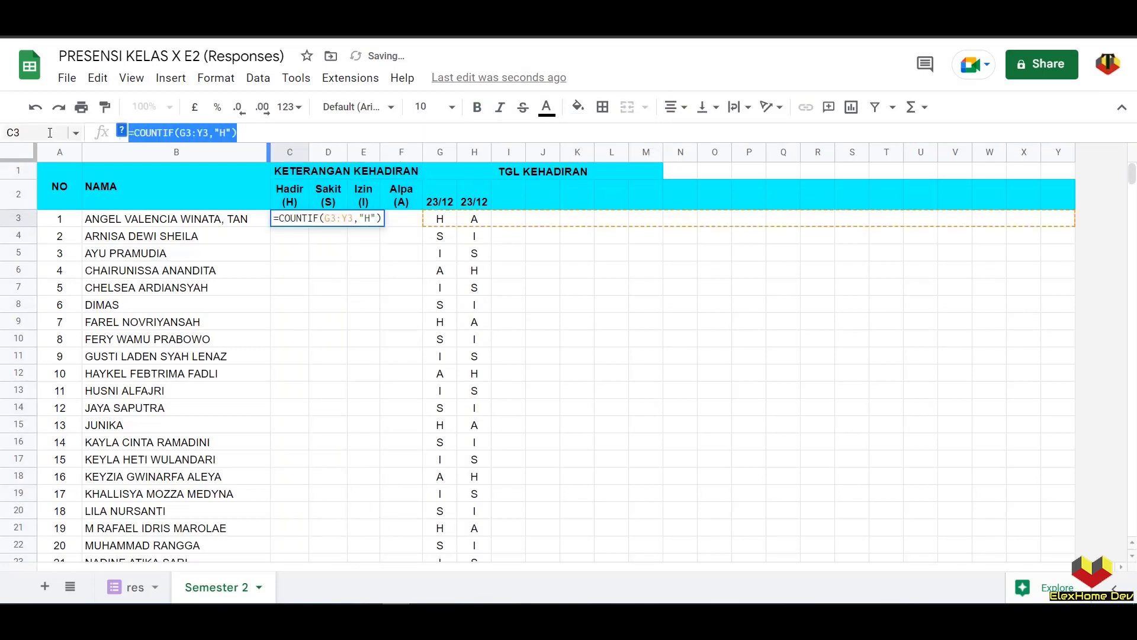
pyautogui.press('Return')
pyautogui.click(324, 220)
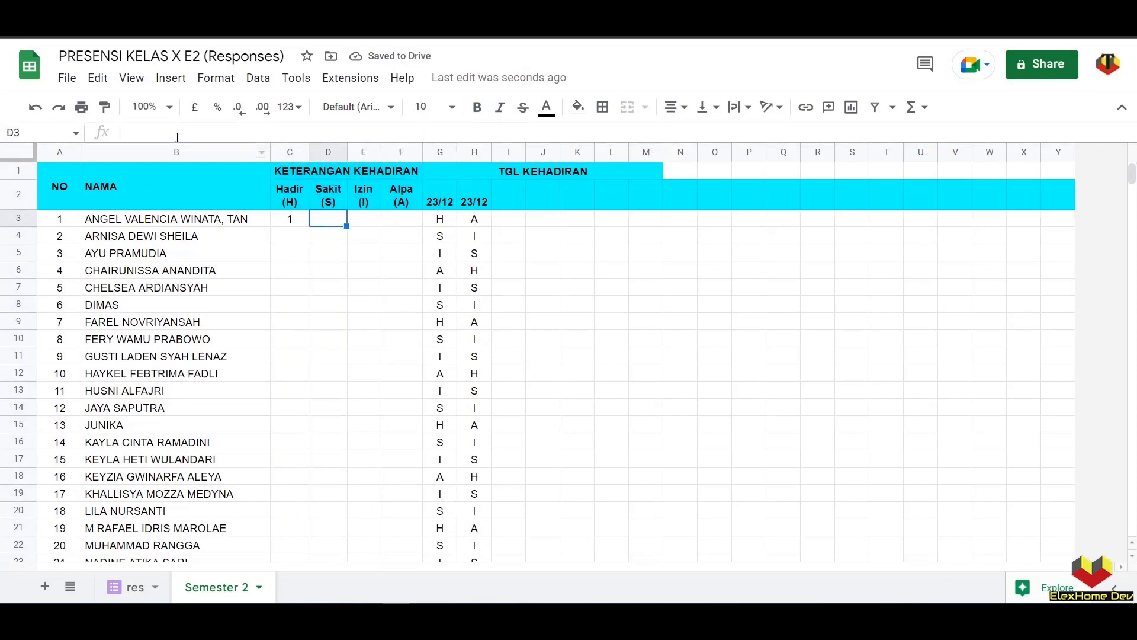
# - Put the Sakit count formula with criterion "S" in D3
pyautogui.click(178, 132)
pyautogui.hotkey('ctrl', 'v')
pyautogui.doubleClick(222, 132)
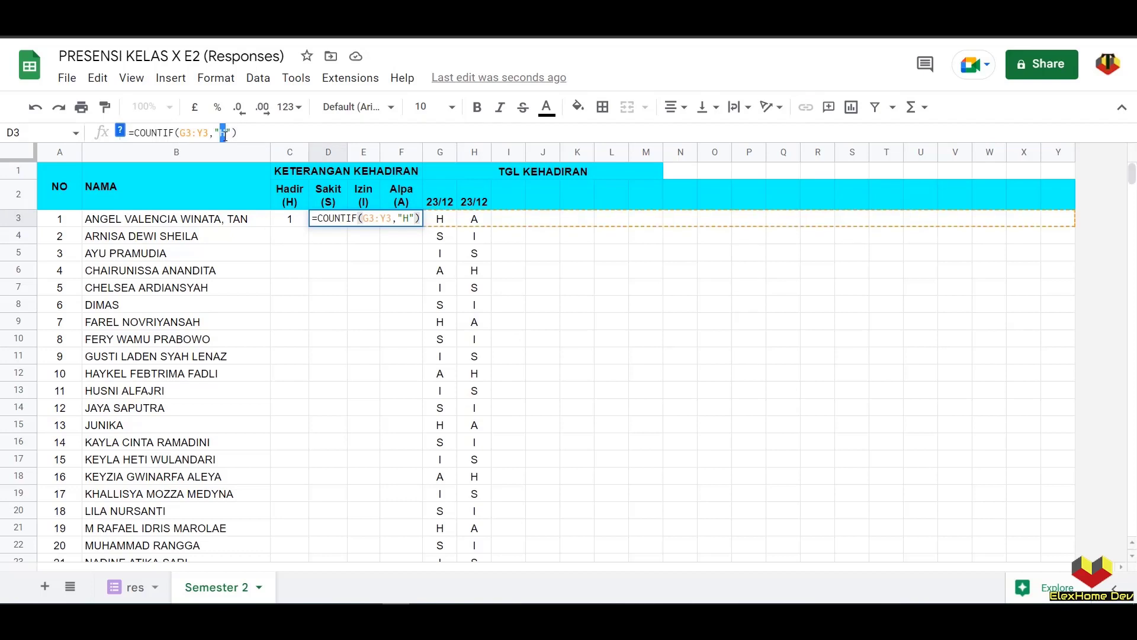
pyautogui.write('S')
pyautogui.press('Return')
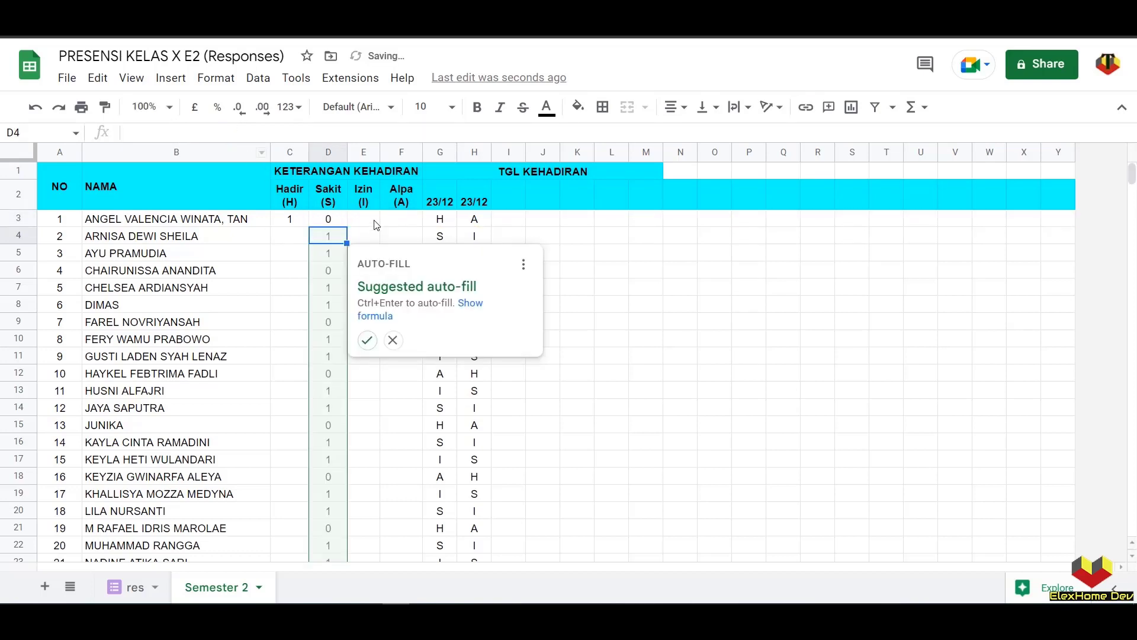
pyautogui.click(393, 339)
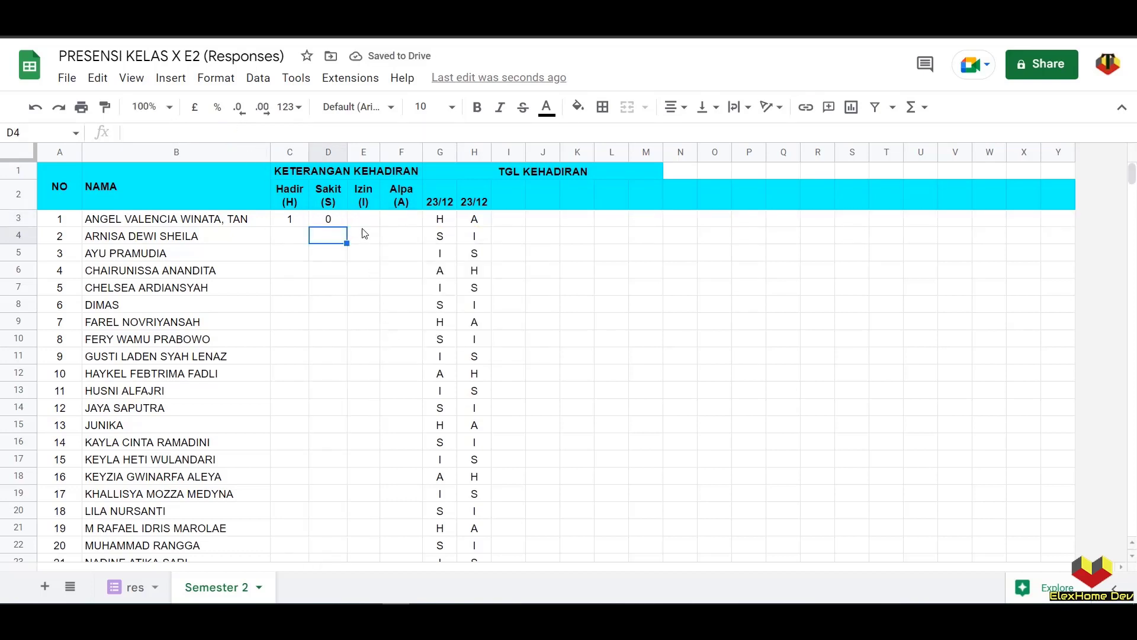
# - Put the Izin count formula with criterion "I" in E3
pyautogui.click(364, 218)
pyautogui.click(223, 132)
pyautogui.hotkey('ctrl', 'v')
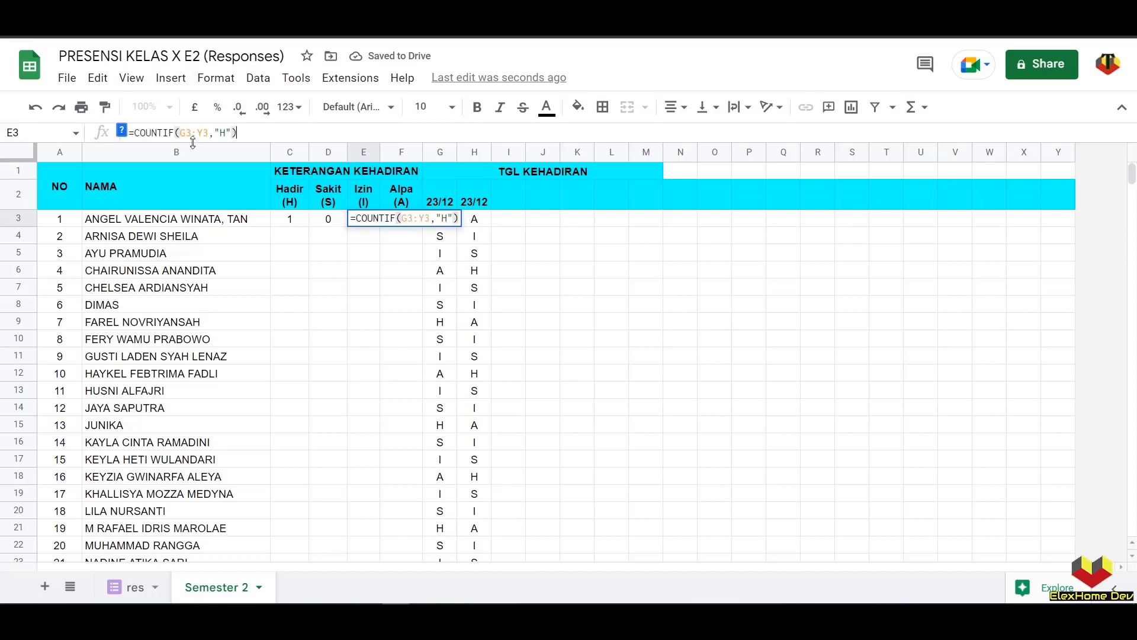
pyautogui.doubleClick(223, 132)
pyautogui.write('I')
pyautogui.press('Return')
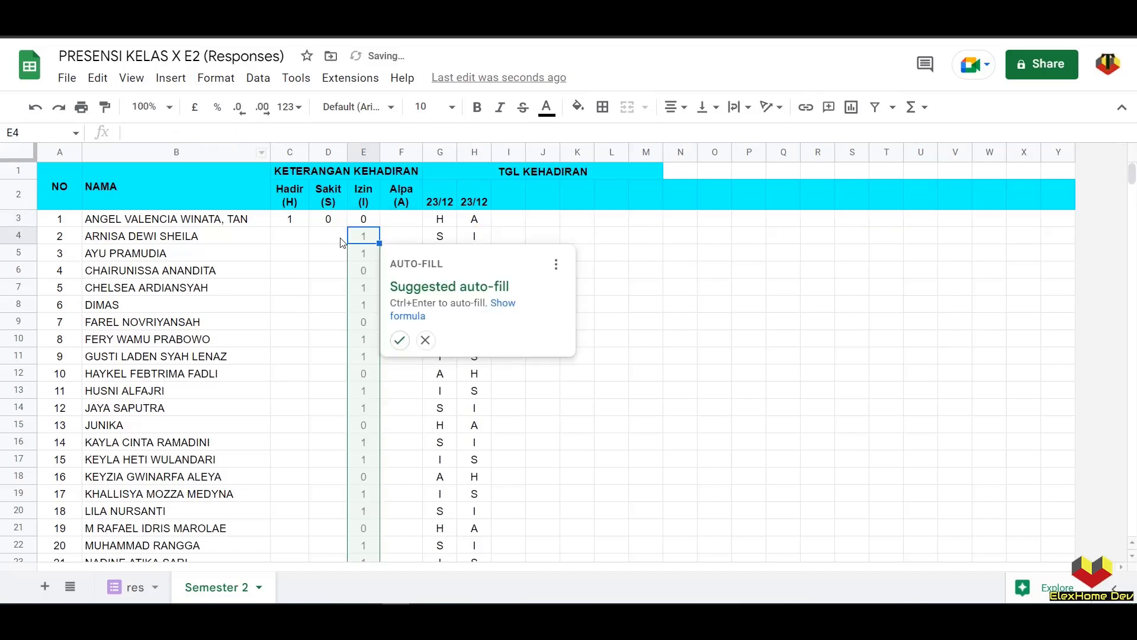
pyautogui.click(426, 342)
# - Add the Alpa count formula in F3 and fill C3:F3 down for every student
pyautogui.click(396, 224)
pyautogui.click(268, 132)
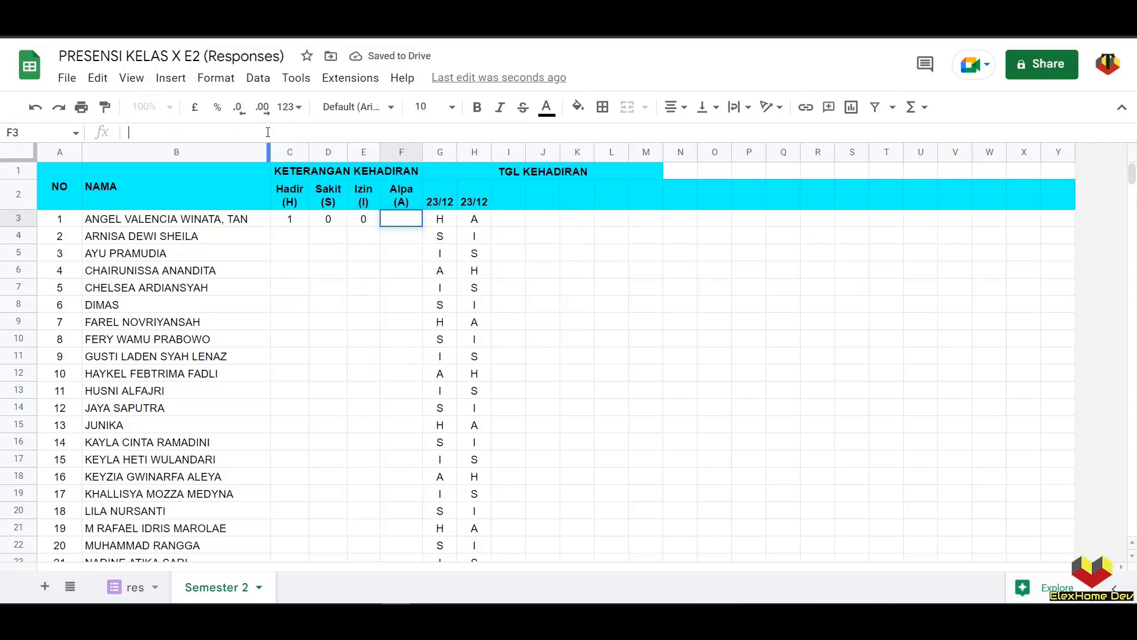
pyautogui.hotkey('ctrl', 'v')
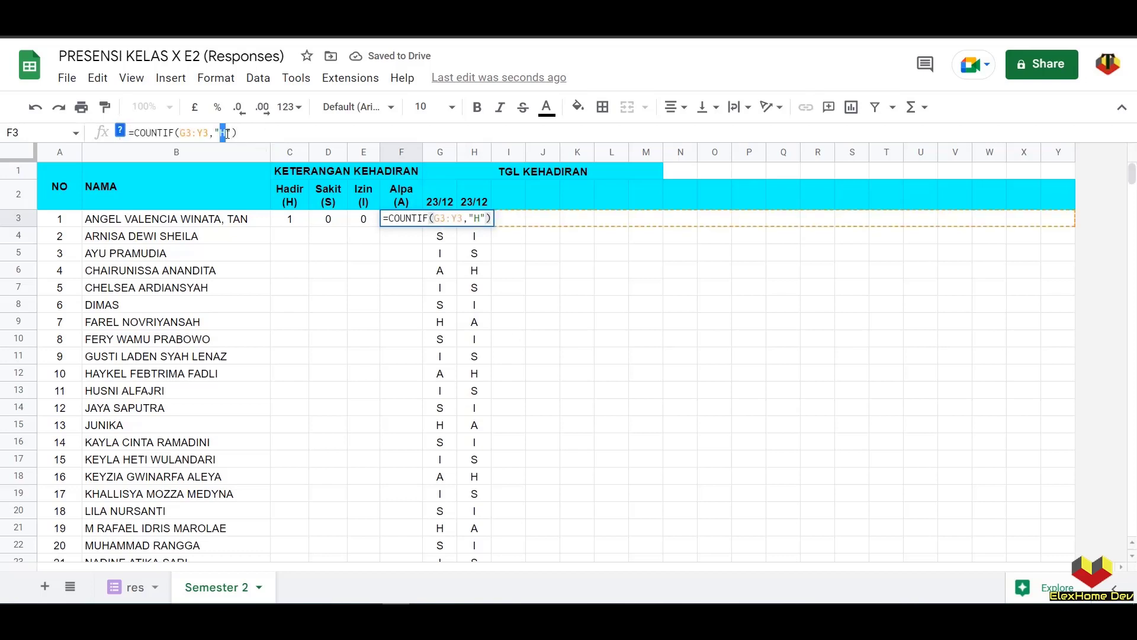
pyautogui.press('Return')
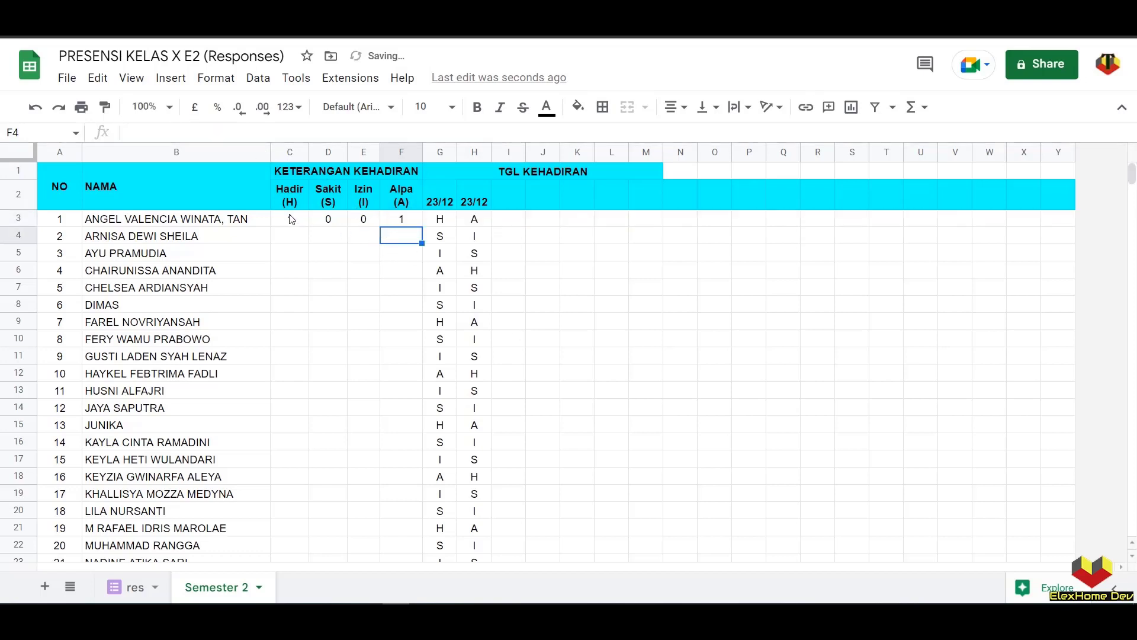
pyautogui.moveTo(292, 219); pyautogui.dragTo(414, 228)
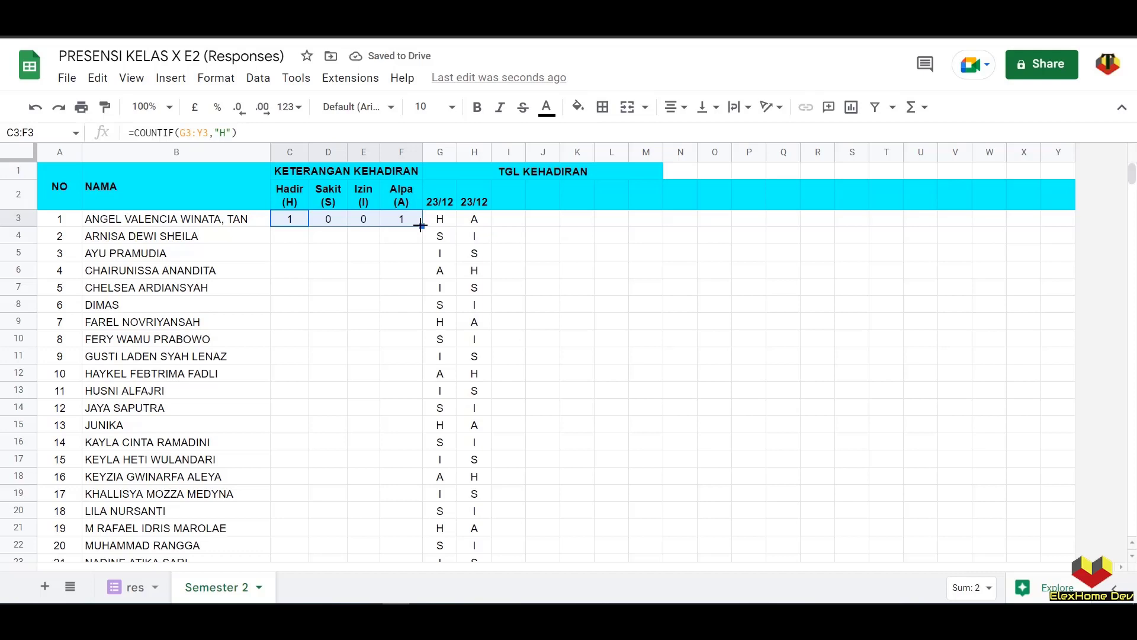
pyautogui.doubleClick(420, 224)
pyautogui.moveTo(439, 195); pyautogui.dragTo(1059, 195)
pyautogui.scroll(-5, 623, 312)
pyautogui.scroll(-1, 622, 312)
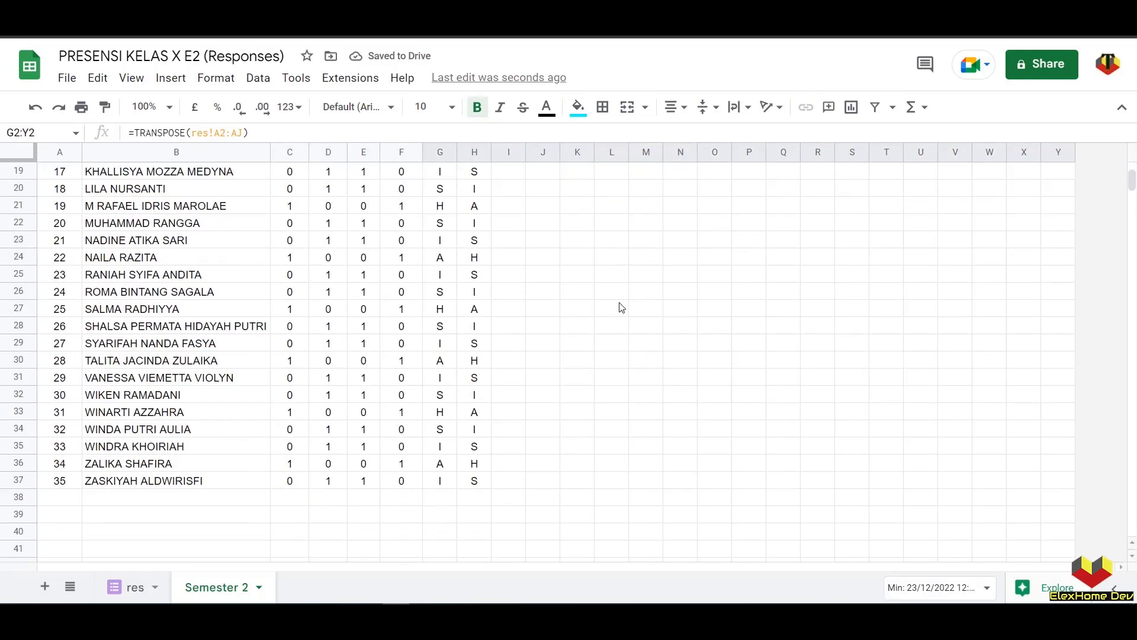
pyautogui.scroll(6, 621, 308)
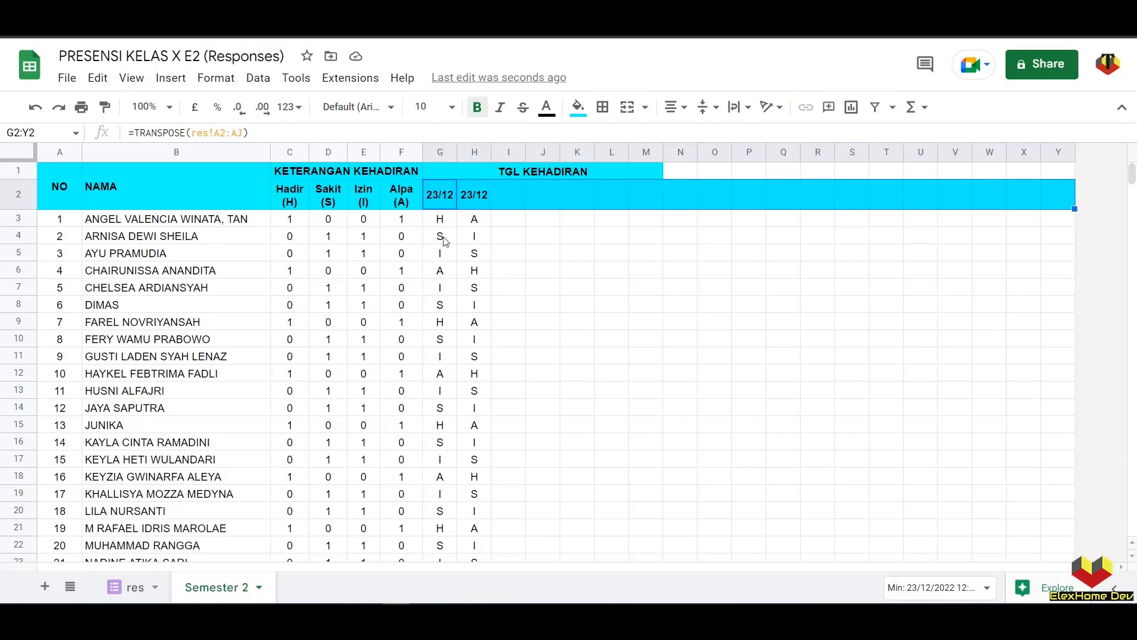
pyautogui.click(440, 220)
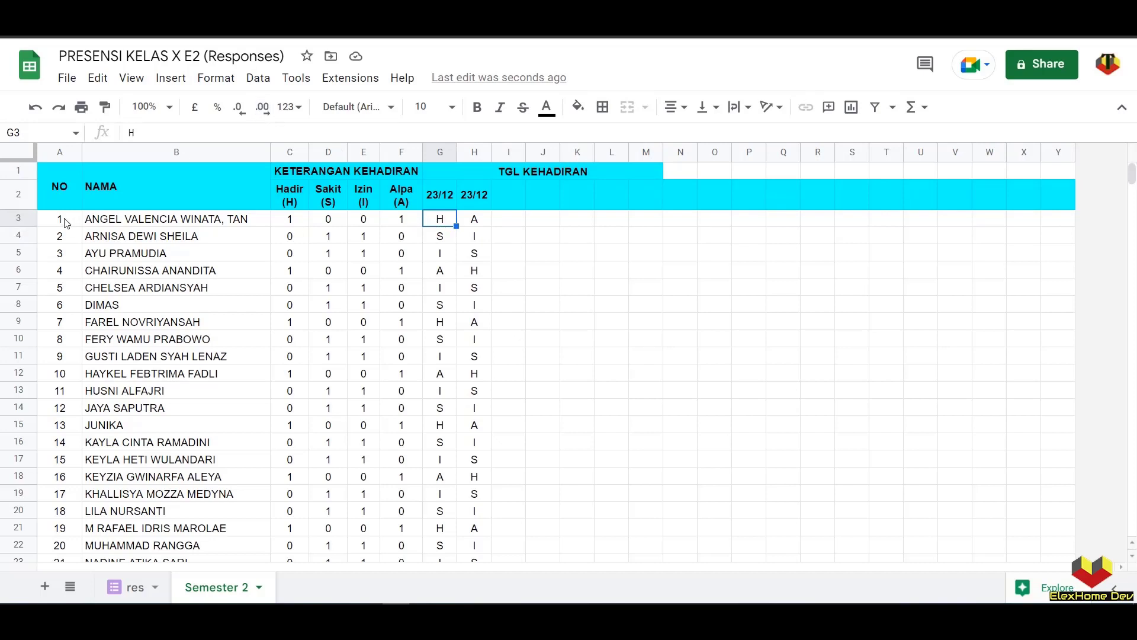
# - Add a 'Text contains H' conditional format rule on G3 with bright green fill
pyautogui.click(231, 85)
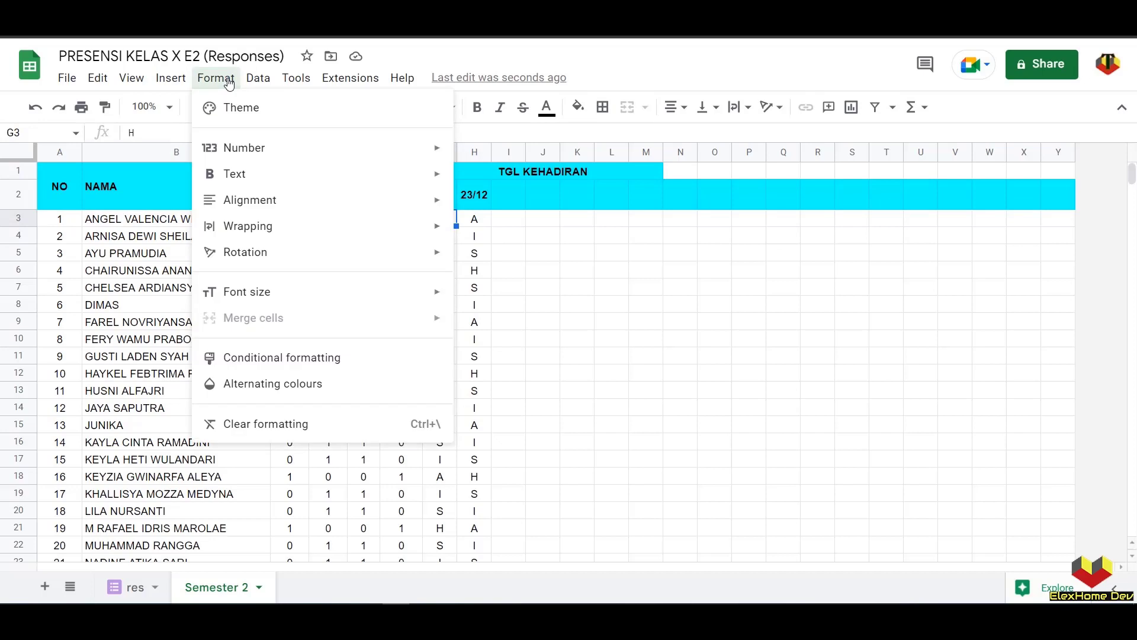
pyautogui.click(360, 358)
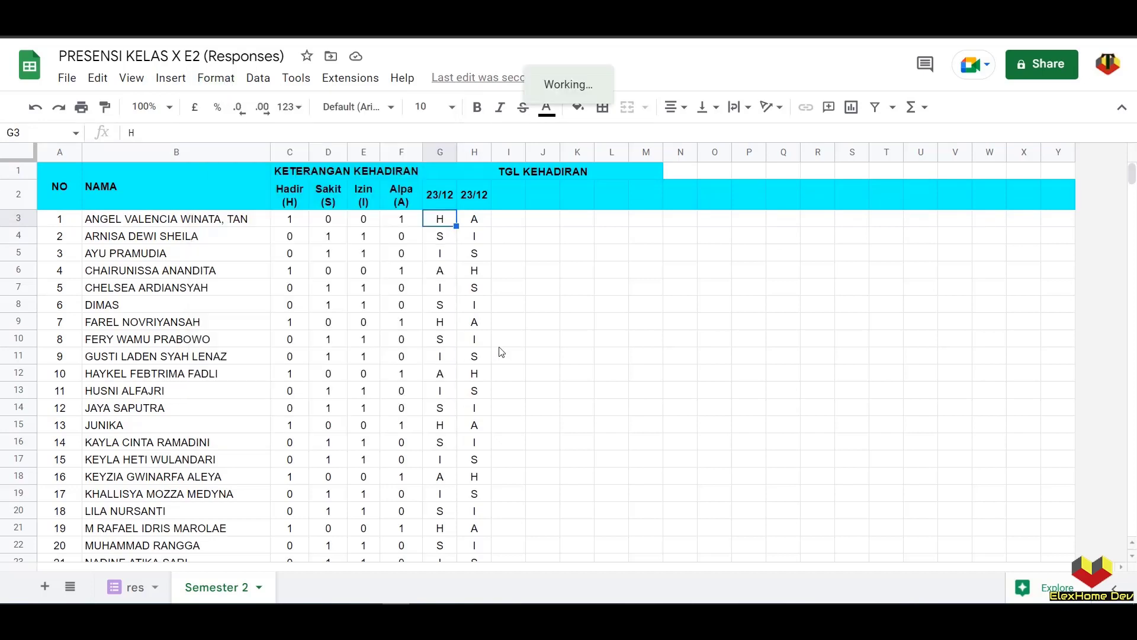
pyautogui.click(975, 344)
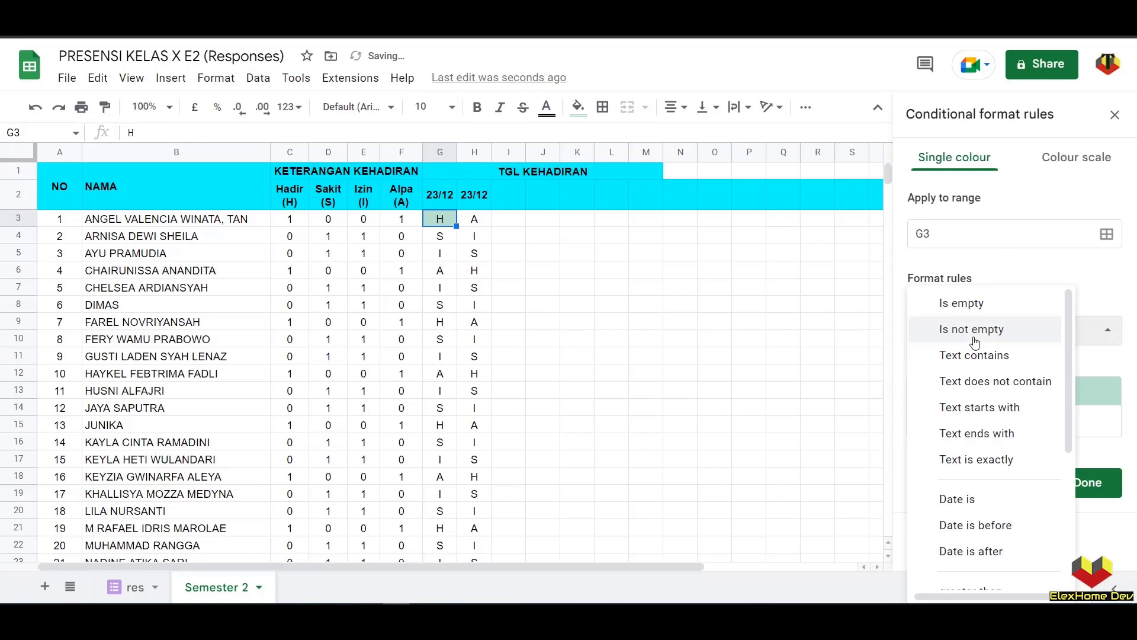
pyautogui.click(975, 357)
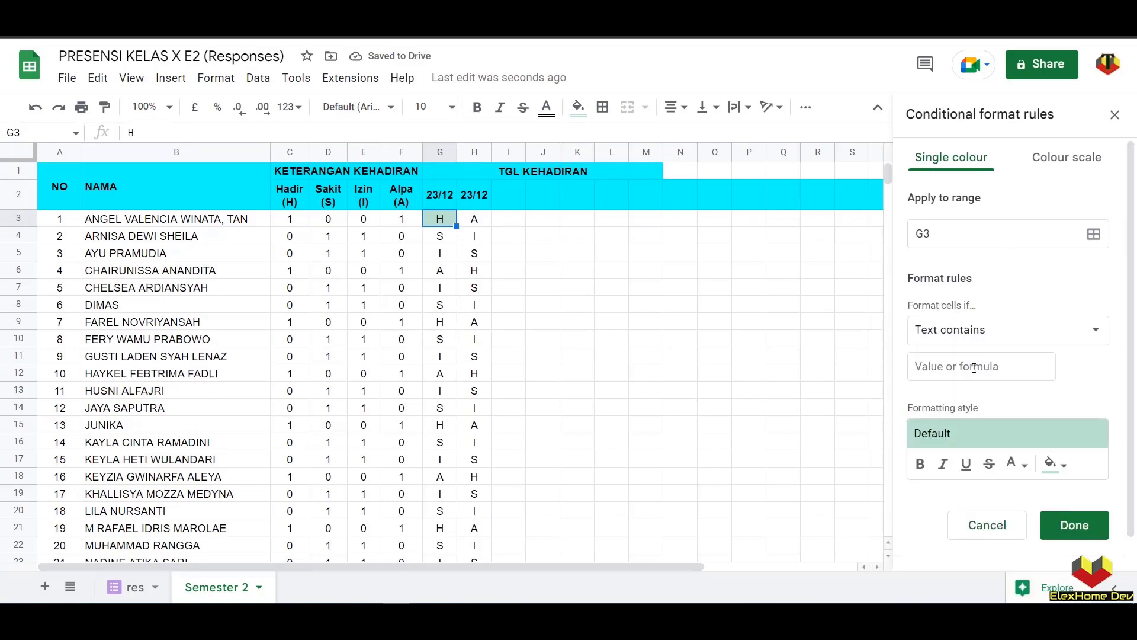
pyautogui.click(975, 368)
pyautogui.write('H')
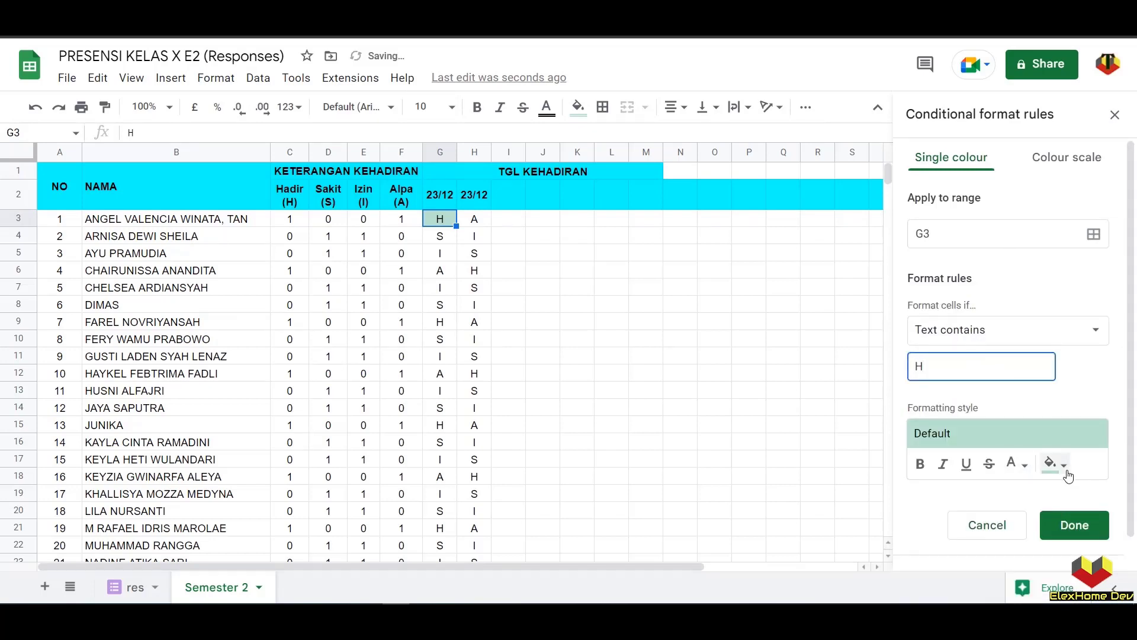
pyautogui.click(1059, 464)
pyautogui.click(964, 237)
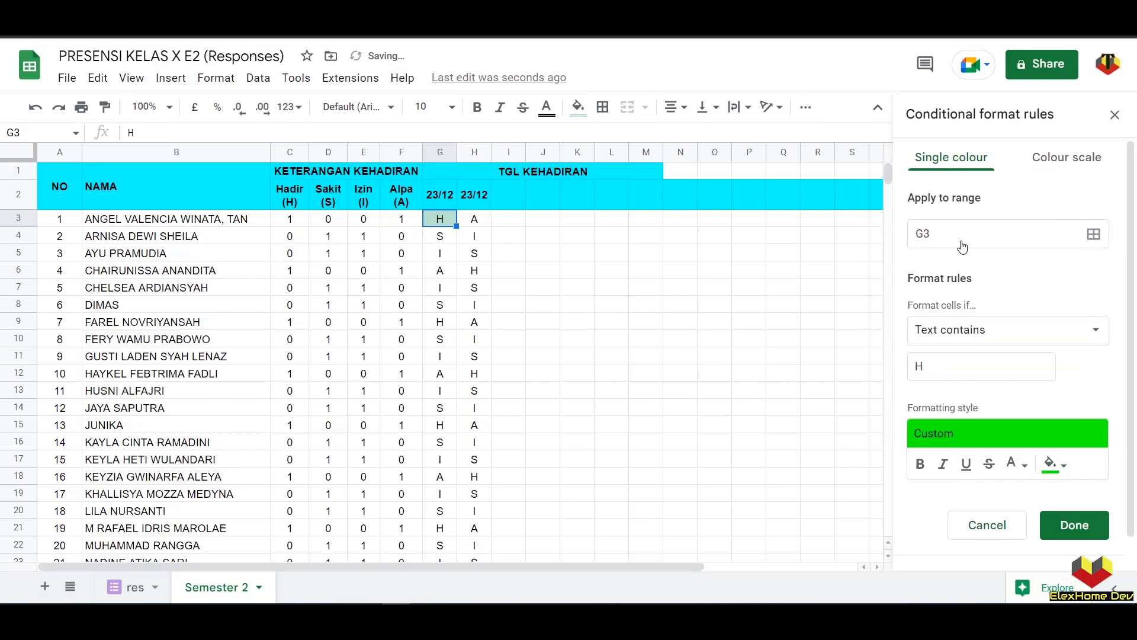
pyautogui.click(1074, 526)
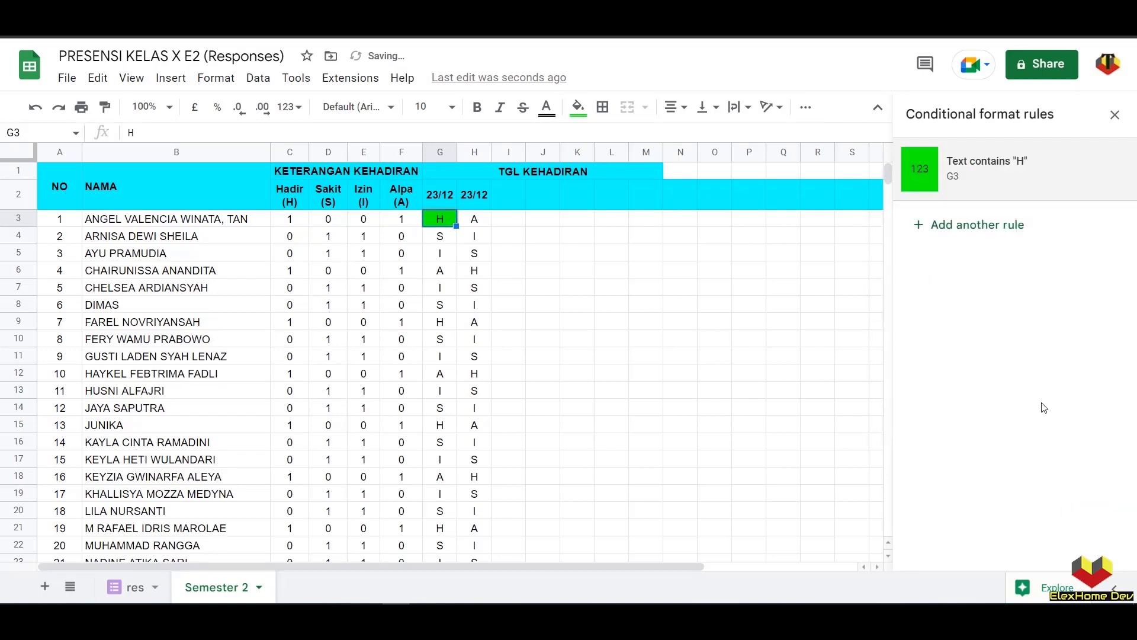
# - Add a 'Text contains S' rule with yellow fill
pyautogui.click(978, 226)
pyautogui.click(985, 330)
pyautogui.click(986, 354)
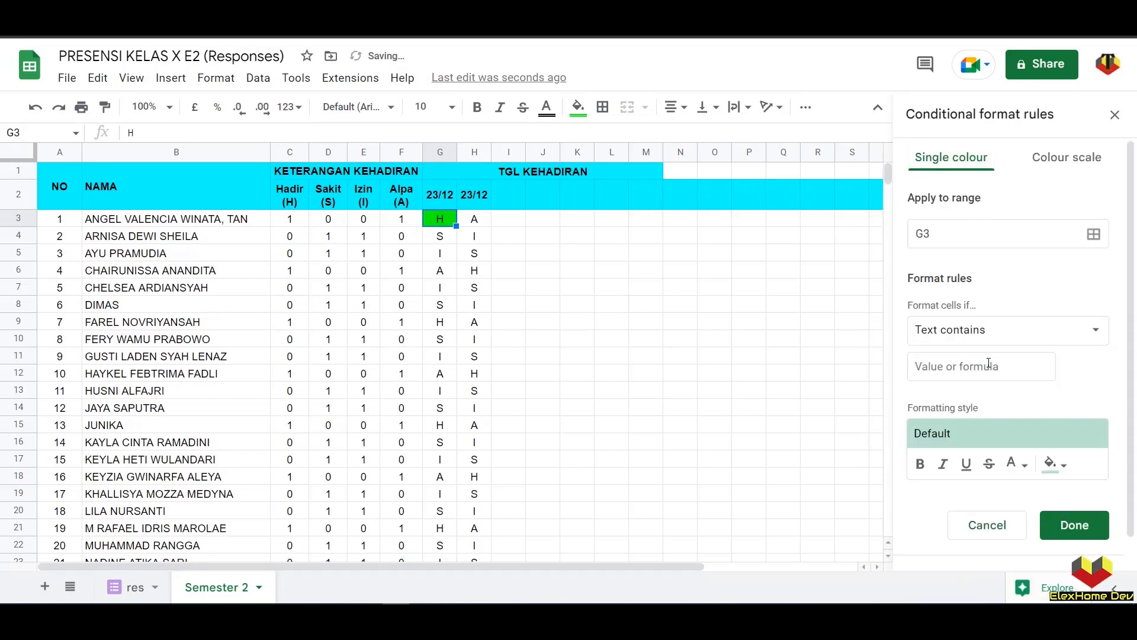
pyautogui.click(974, 370)
pyautogui.write('S')
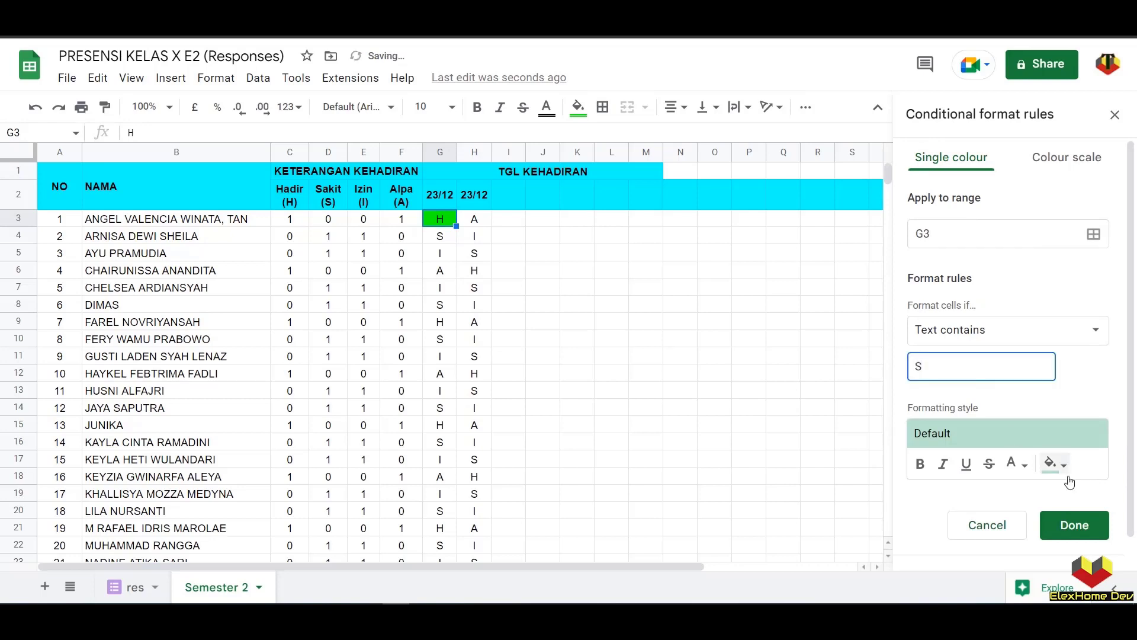
pyautogui.click(1065, 471)
pyautogui.click(946, 238)
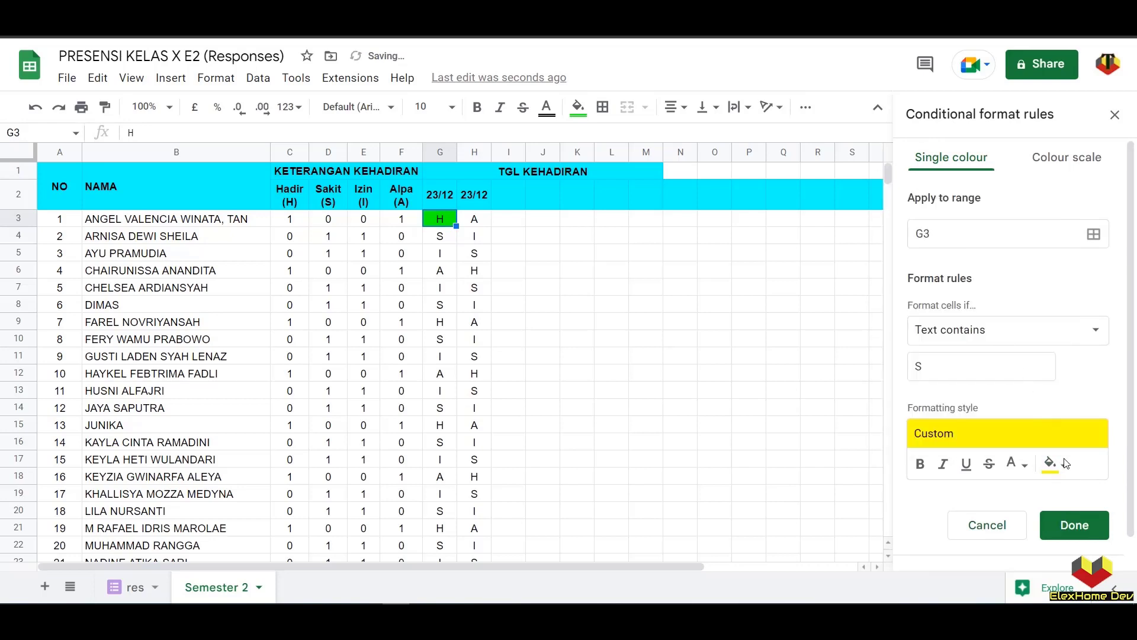
pyautogui.click(1086, 537)
# - Add a 'Text contains I' rule with magenta fill
pyautogui.click(959, 289)
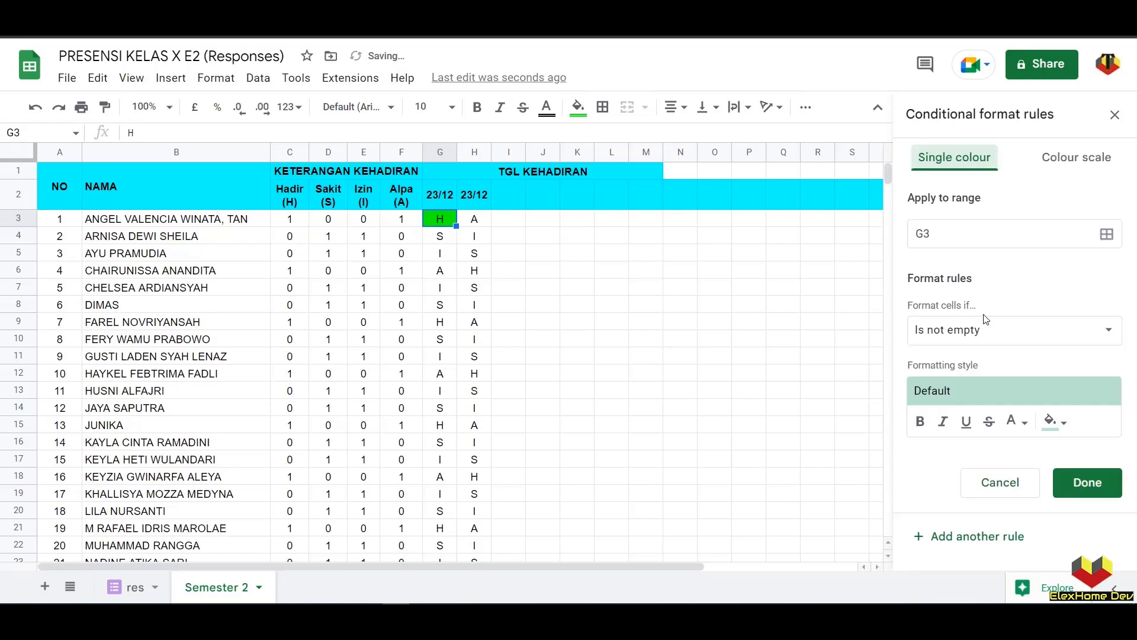
pyautogui.click(993, 330)
pyautogui.click(983, 356)
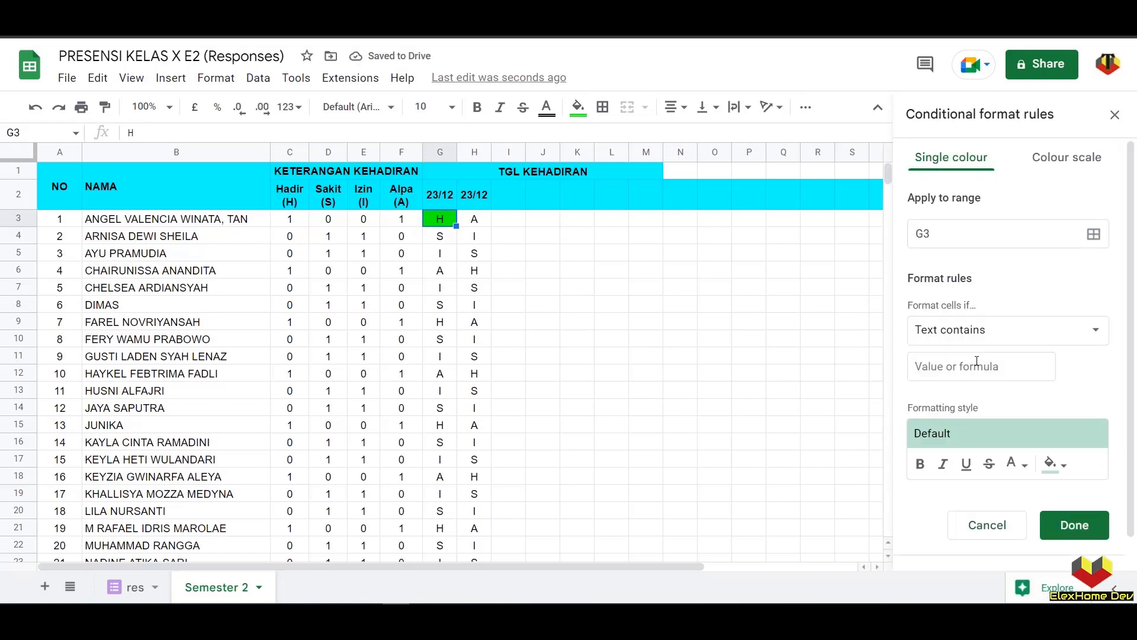
pyautogui.click(967, 367)
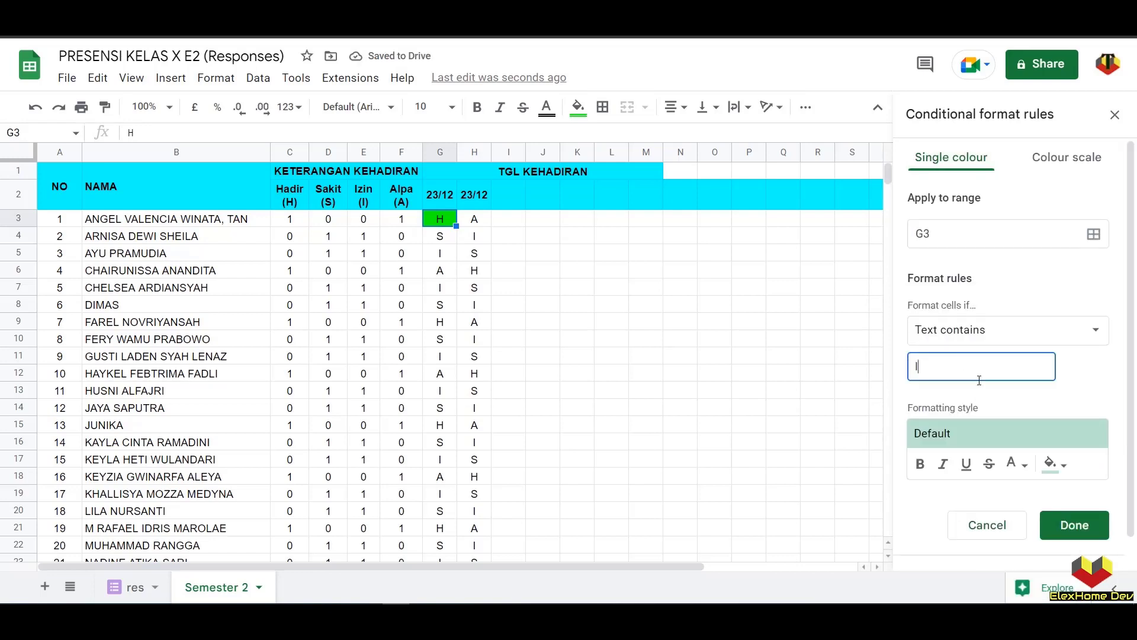
pyautogui.write('I')
pyautogui.click(1057, 465)
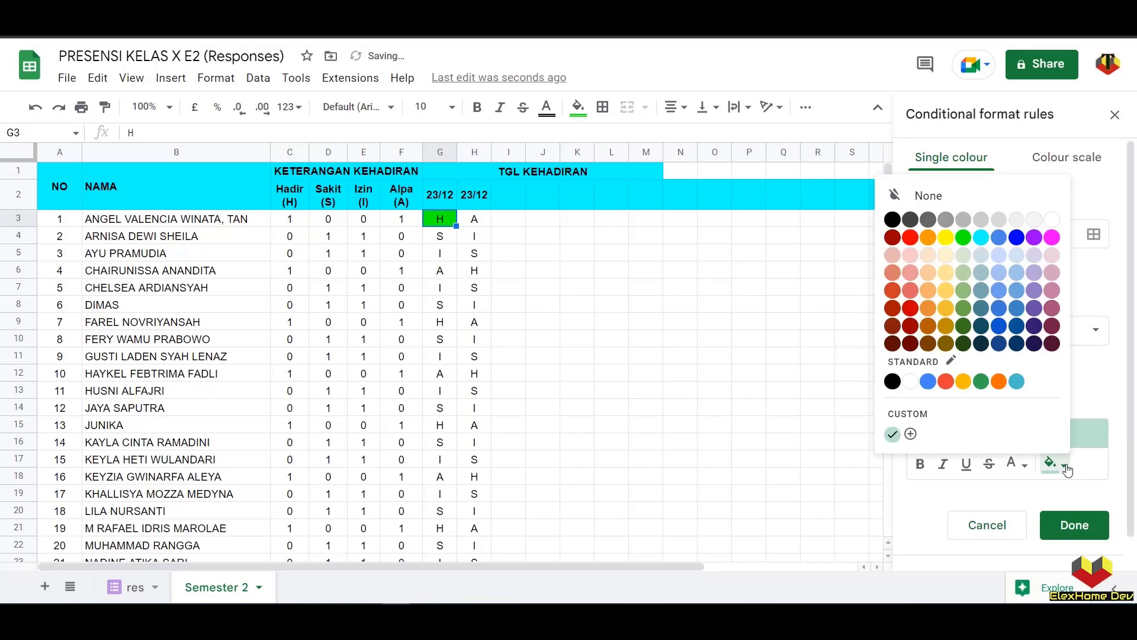
pyautogui.click(1052, 237)
pyautogui.click(1072, 537)
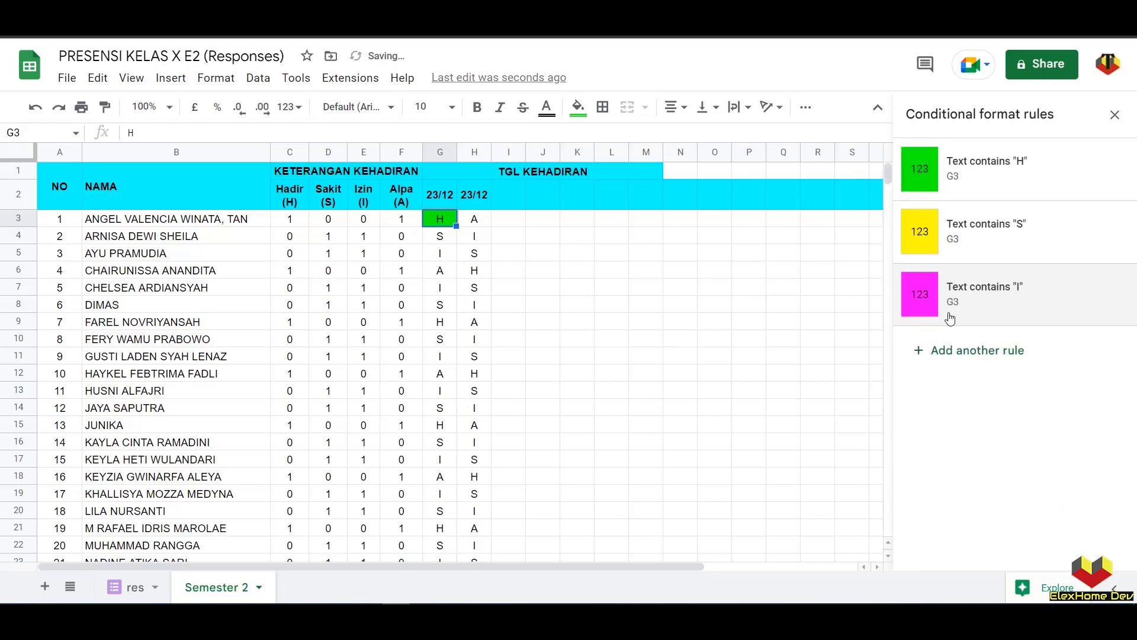
# - Add a 'Text contains A' rule with red fill and close the rules panel
pyautogui.click(978, 352)
pyautogui.click(990, 330)
pyautogui.click(984, 355)
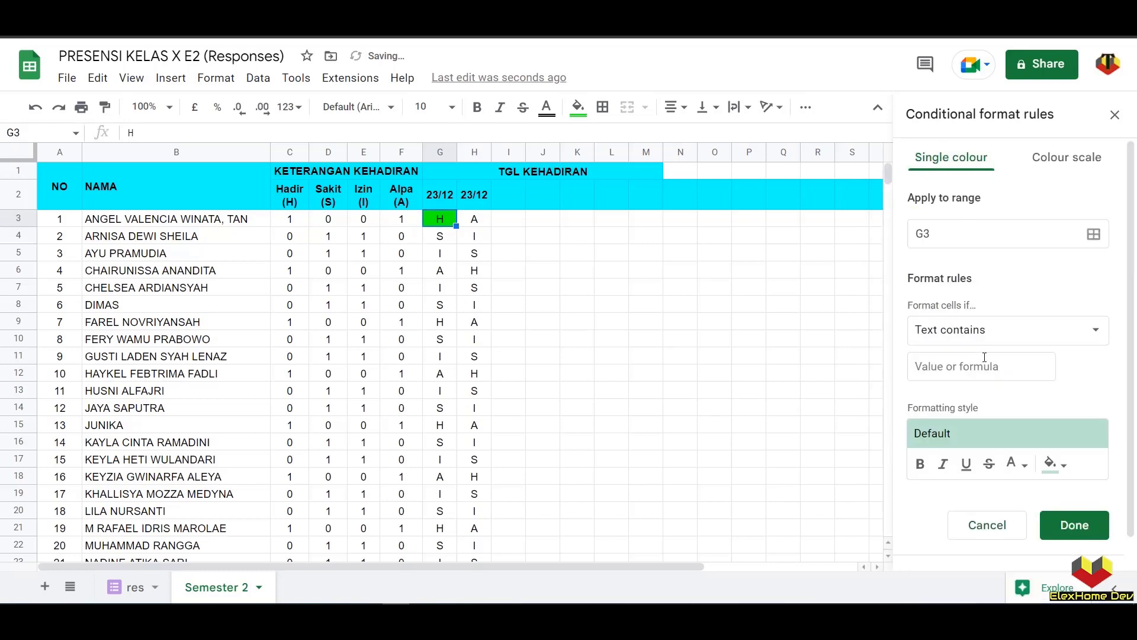
pyautogui.click(986, 361)
pyautogui.write('A')
pyautogui.click(1054, 464)
pyautogui.click(911, 238)
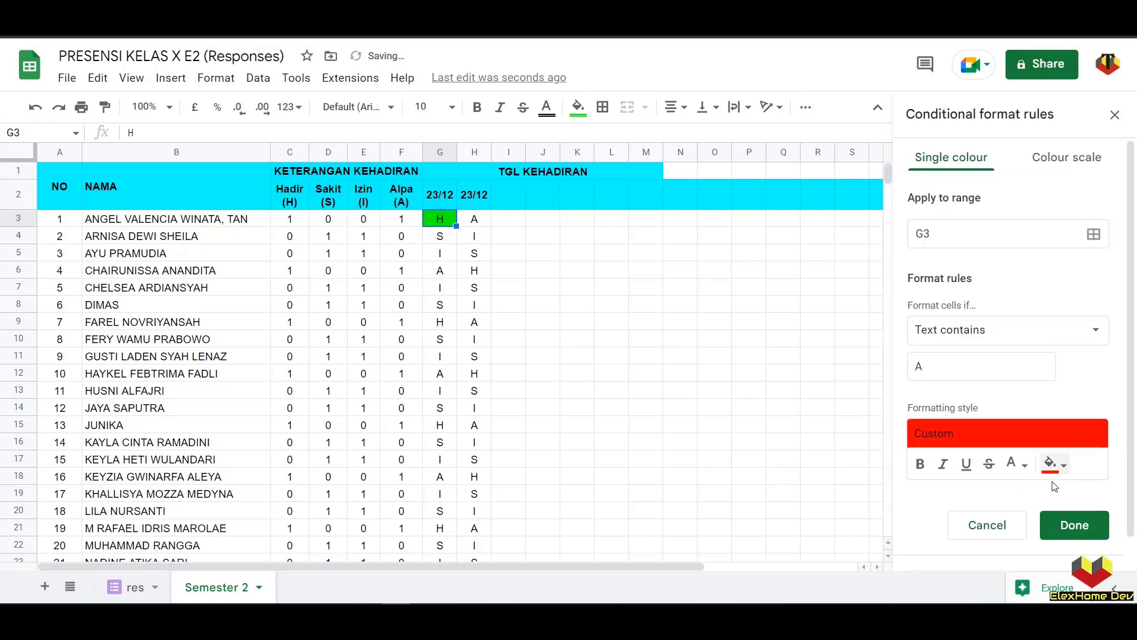
pyautogui.click(1074, 526)
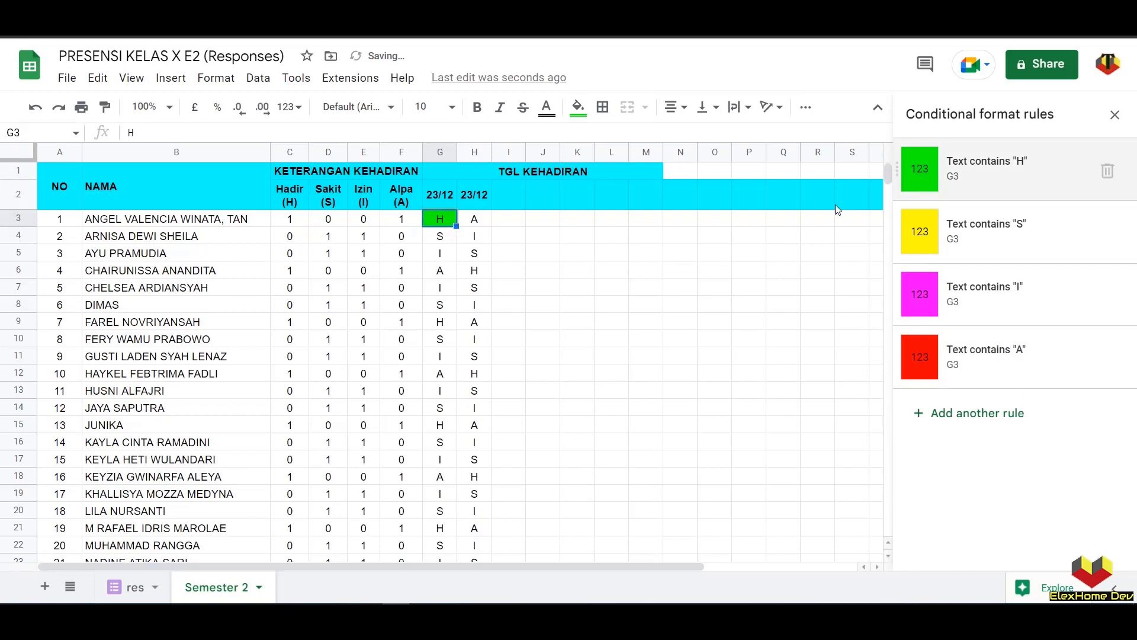
pyautogui.click(1115, 115)
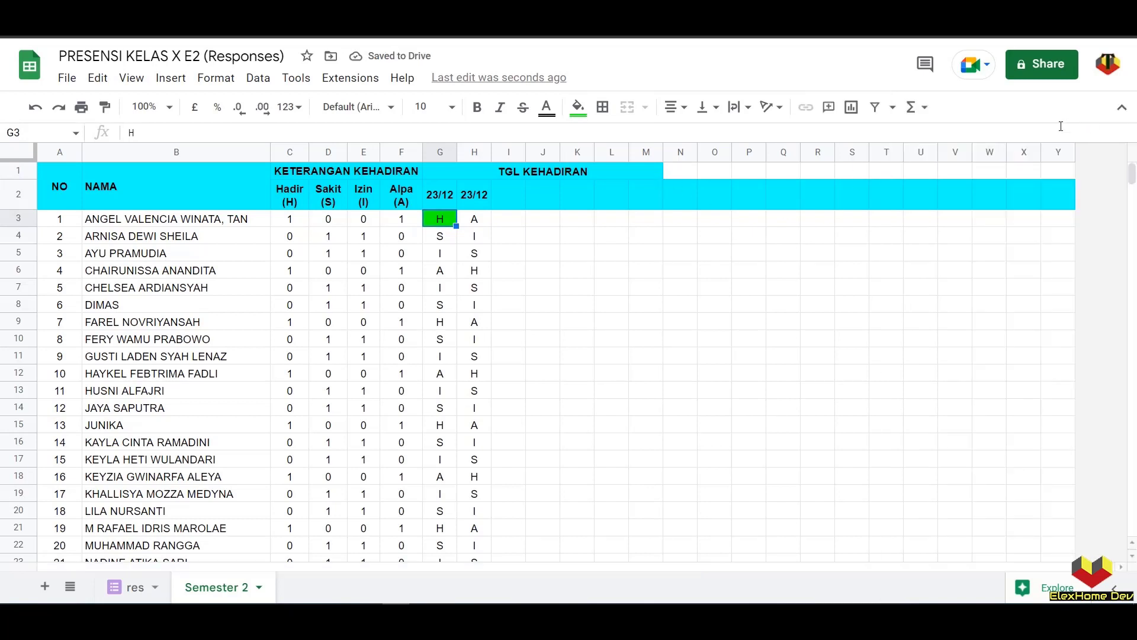
# - Paint G3's colour rules down G4:G37 and across into column H onward
pyautogui.click(509, 254)
pyautogui.click(445, 224)
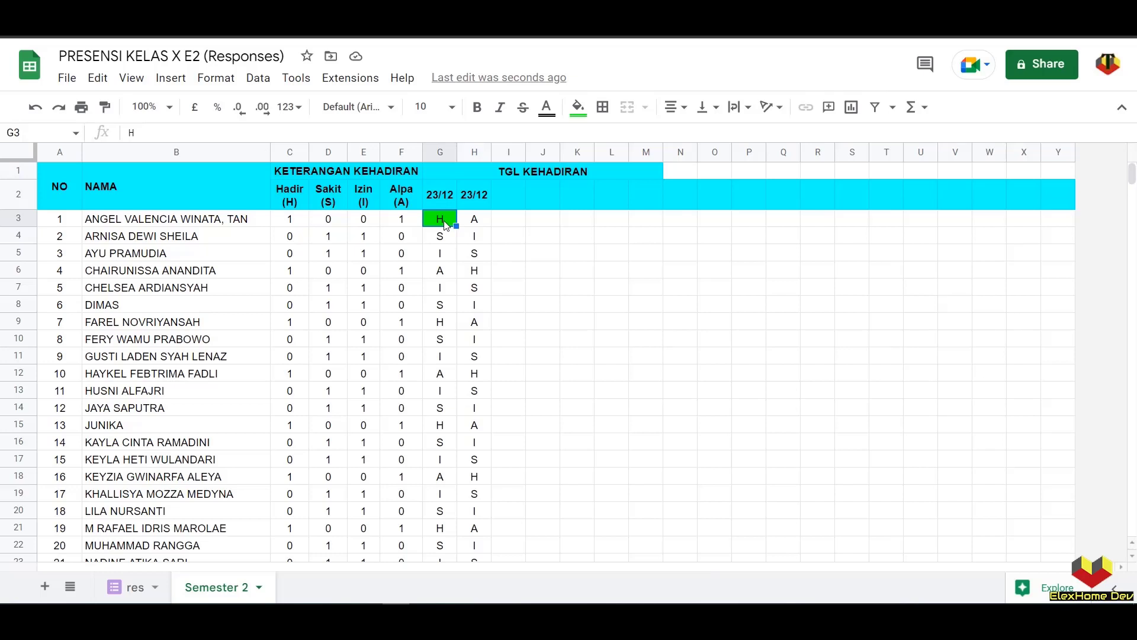
pyautogui.click(105, 108)
pyautogui.moveTo(444, 237)
pyautogui.mouseDown()
pyautogui.moveTo(466, 535)
pyautogui.moveTo(432, 563)
pyautogui.moveTo(439, 525)
pyautogui.mouseUp()
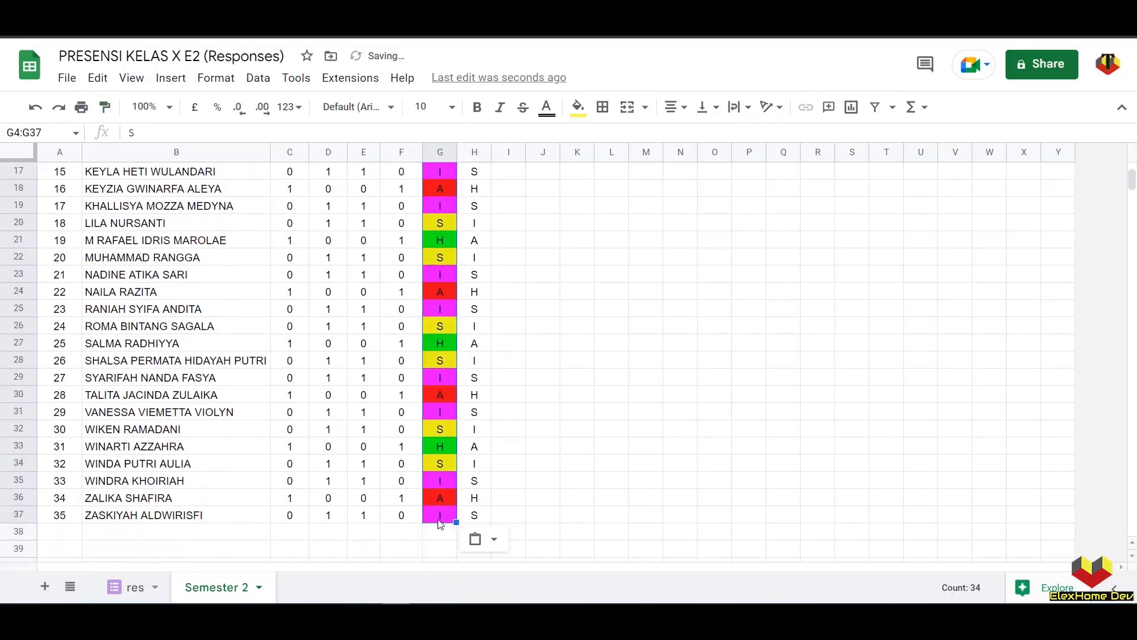
pyautogui.scroll(5, 440, 524)
pyautogui.scroll(-5, 467, 526)
pyautogui.moveTo(458, 521)
pyautogui.mouseDown()
pyautogui.moveTo(1125, 514)
pyautogui.moveTo(1069, 510)
pyautogui.moveTo(1072, 519)
pyautogui.mouseUp()
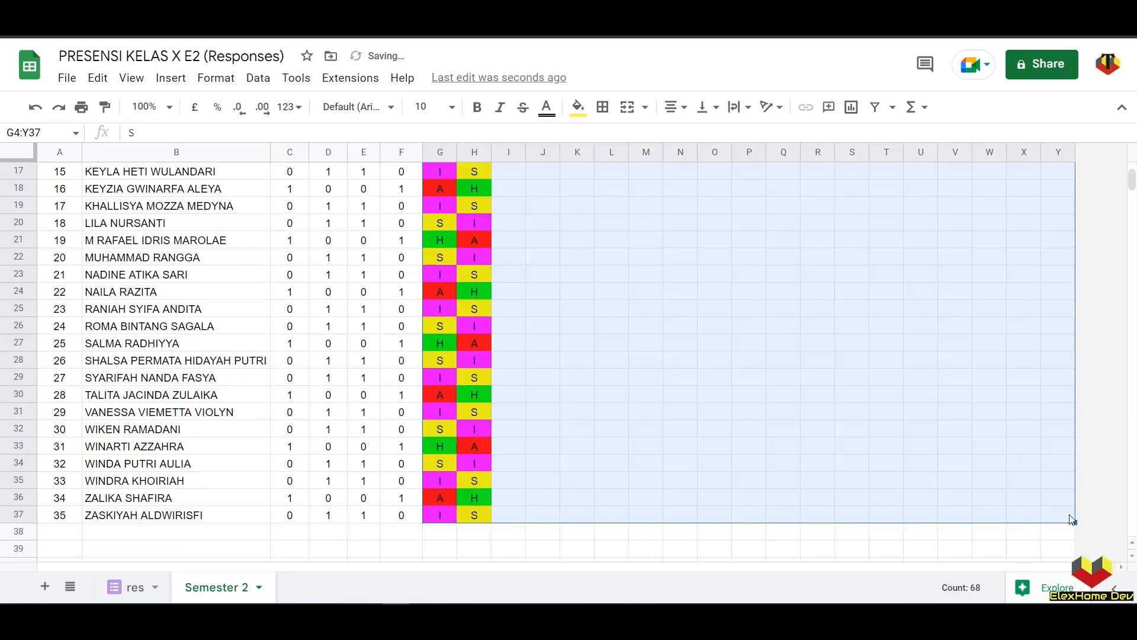
pyautogui.scroll(5, 836, 389)
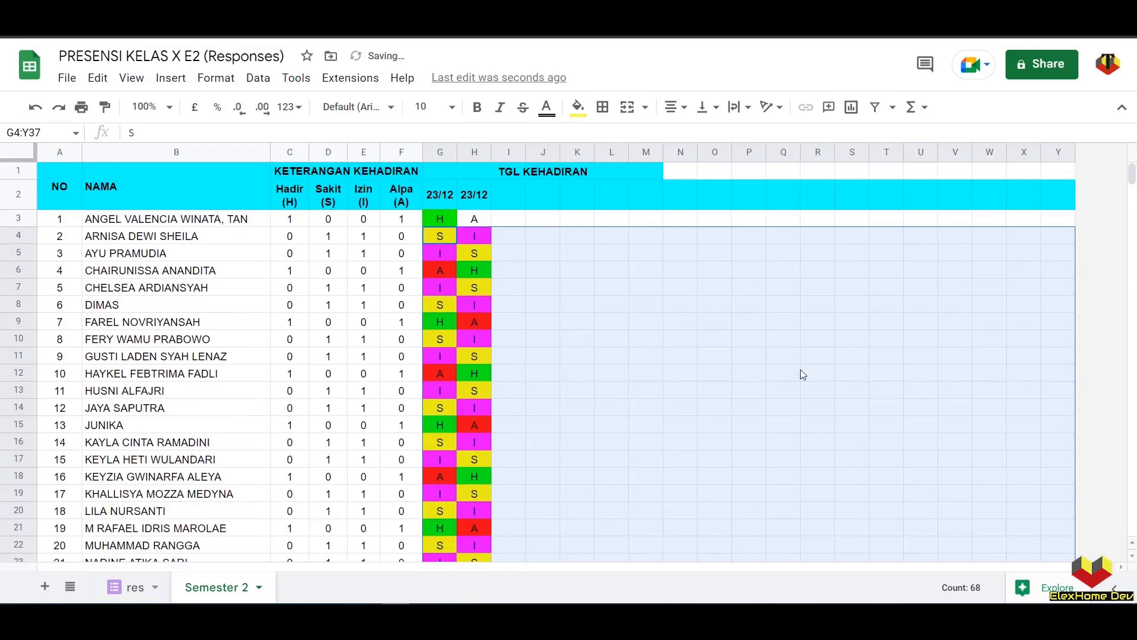
# - Paint G3's colour formatting onto H3
pyautogui.click(475, 219)
pyautogui.click(442, 219)
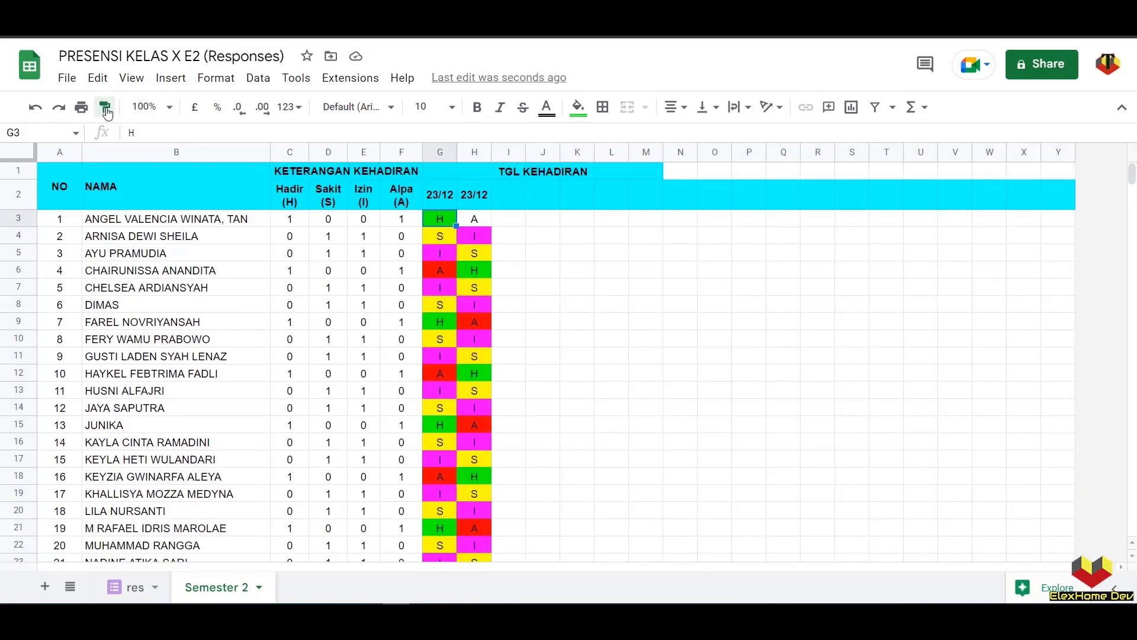
pyautogui.click(105, 106)
pyautogui.click(475, 225)
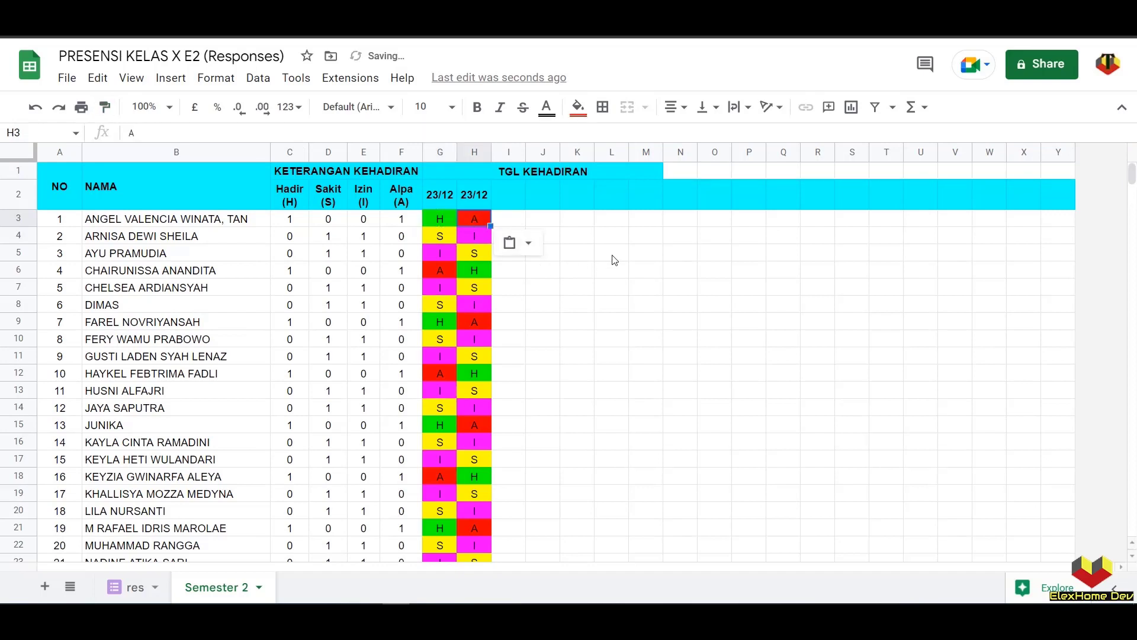
pyautogui.click(600, 237)
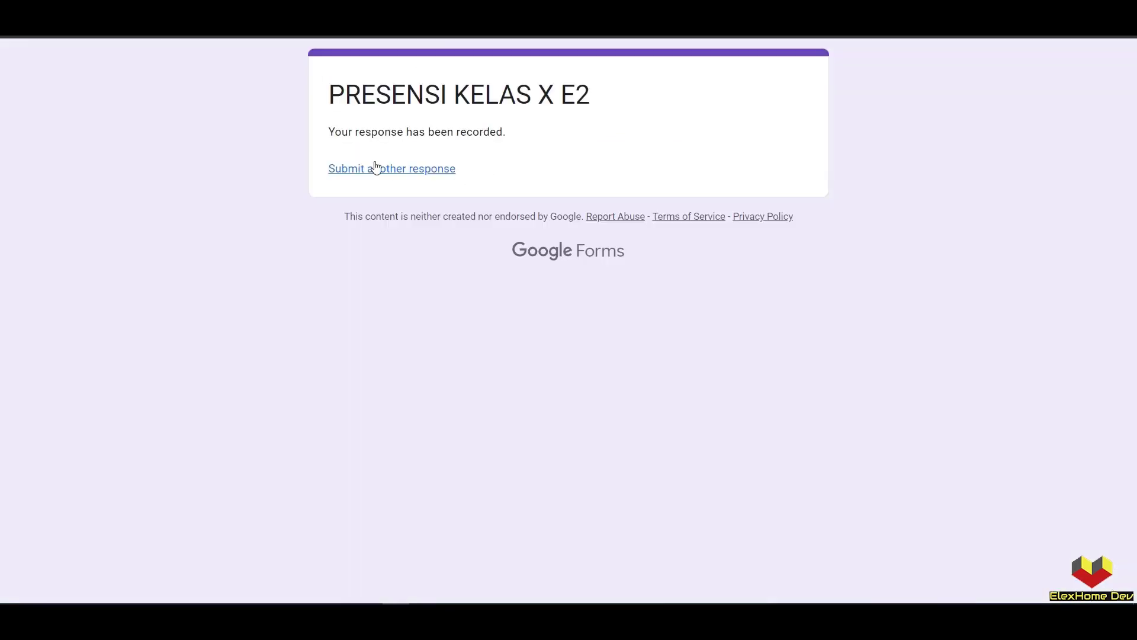
# - Submit another attendance form response, entering the form token and marking each student's status
pyautogui.click(376, 168)
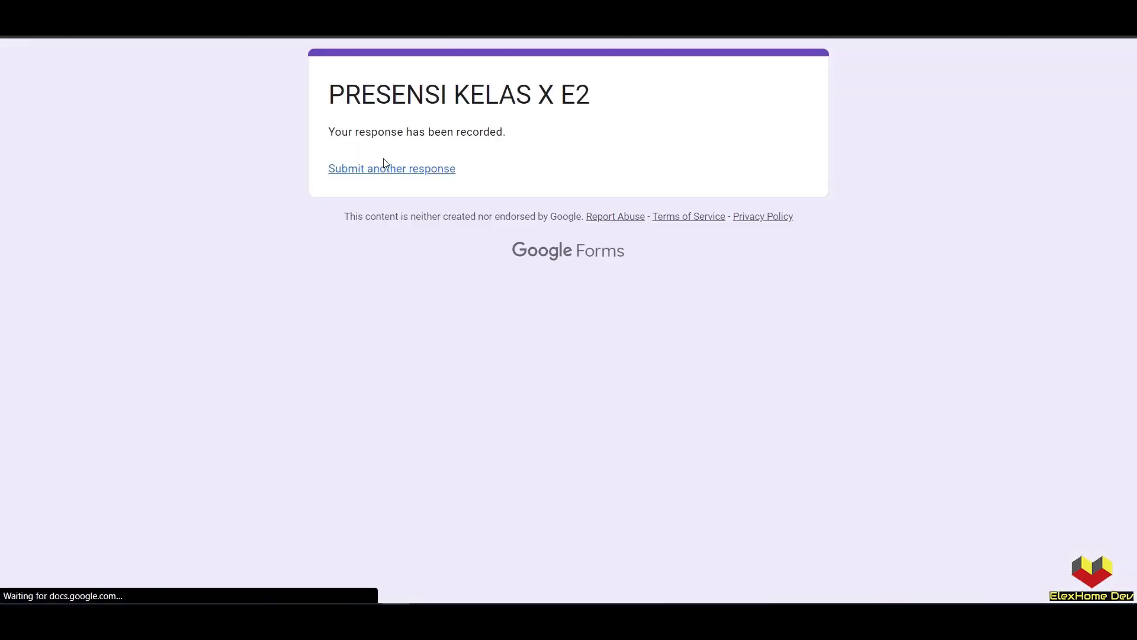
pyautogui.click(417, 266)
pyautogui.write('12345')
pyautogui.click(363, 337)
pyautogui.scroll(-5, 570, 372)
pyautogui.click(570, 372)
pyautogui.click(663, 419)
pyautogui.scroll(-5, 569, 415)
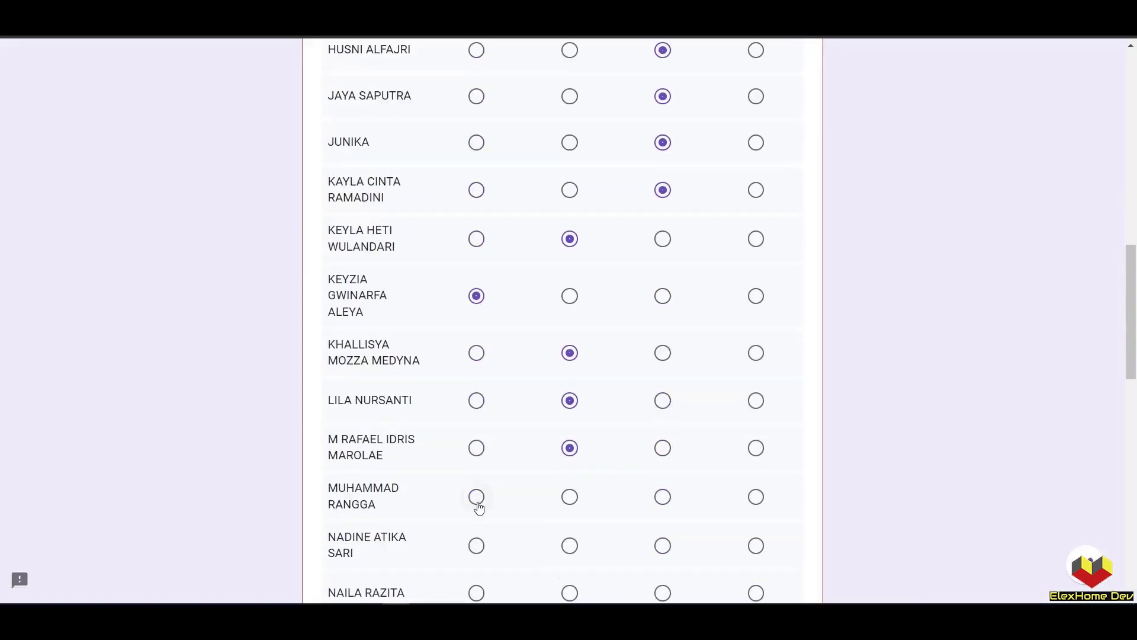
pyautogui.click(476, 498)
pyautogui.click(570, 349)
pyautogui.click(404, 422)
pyautogui.click(367, 300)
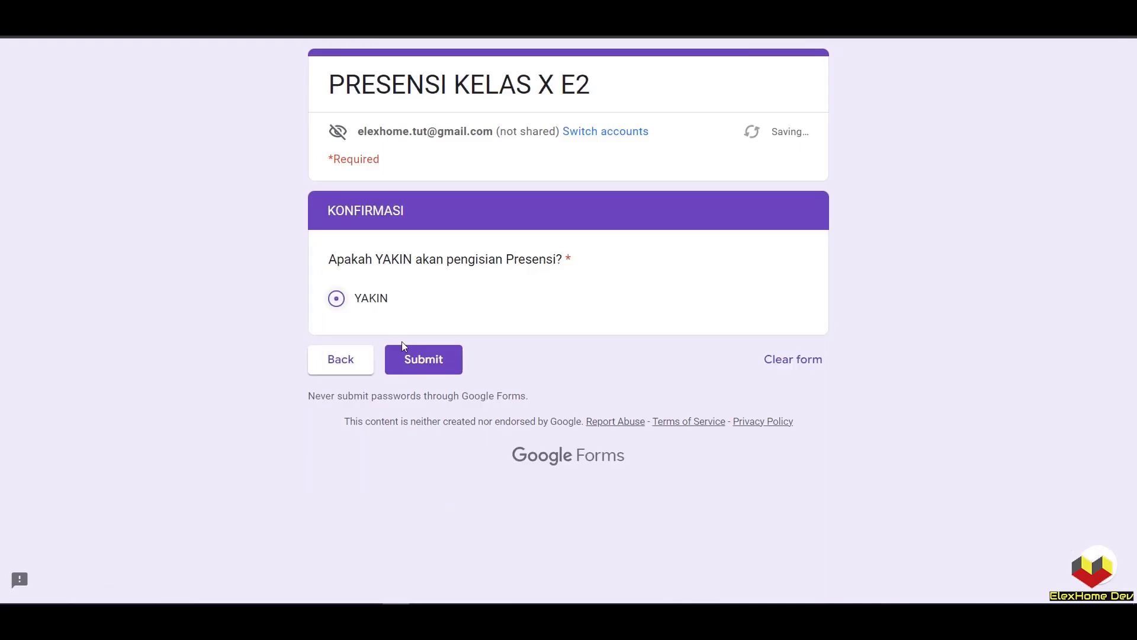
pyautogui.click(418, 356)
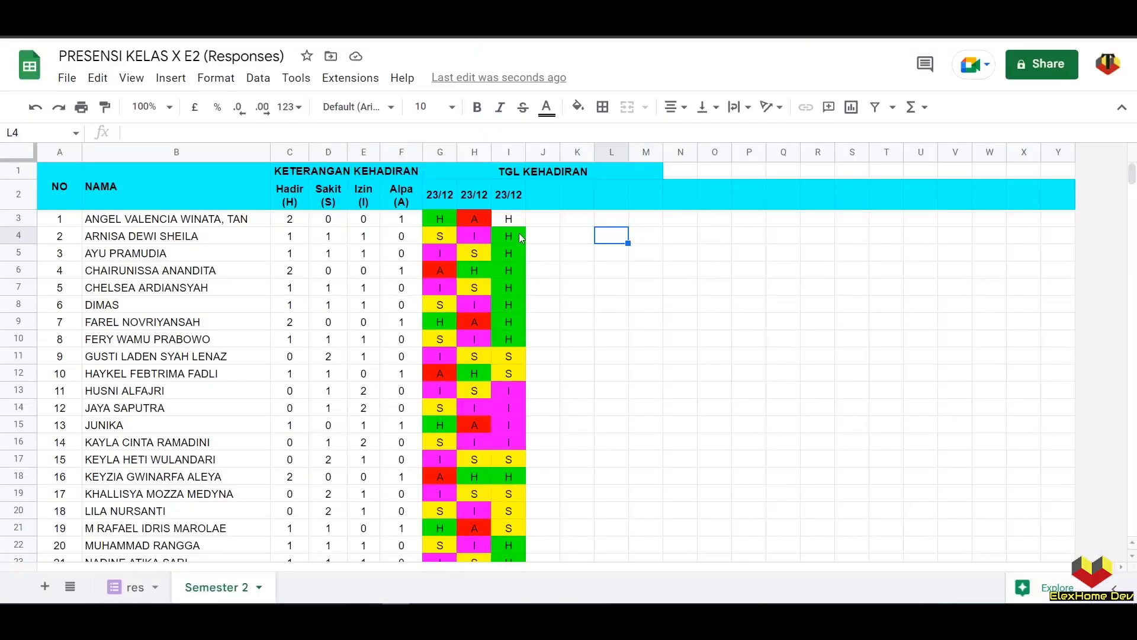
# - Paint H3's colour rules onto the new day's cell I3
pyautogui.click(515, 222)
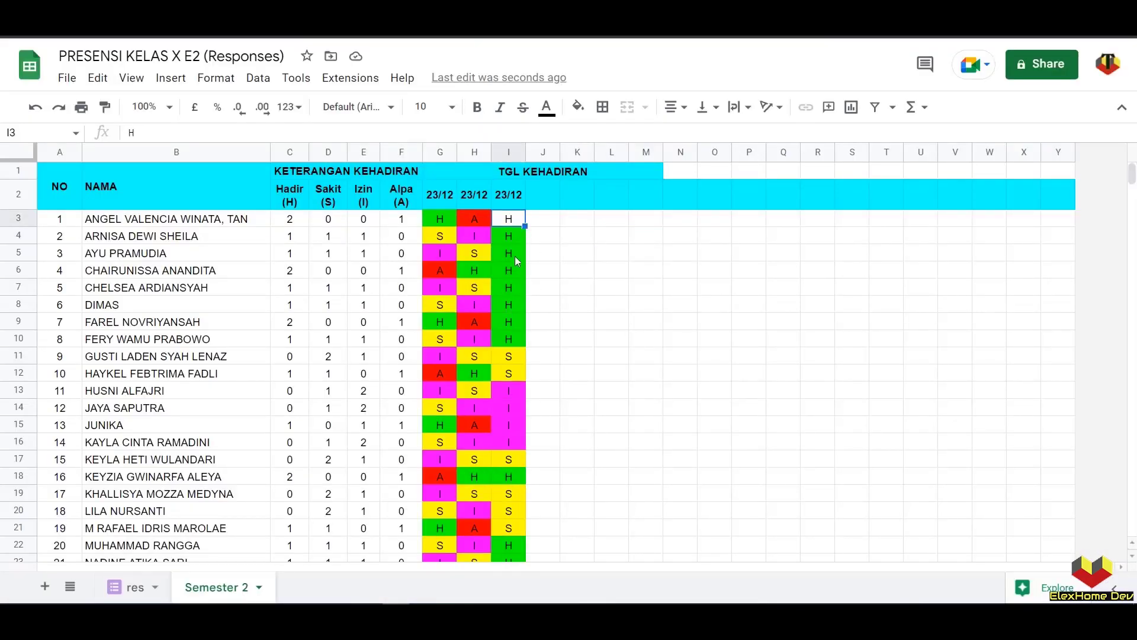
pyautogui.click(478, 221)
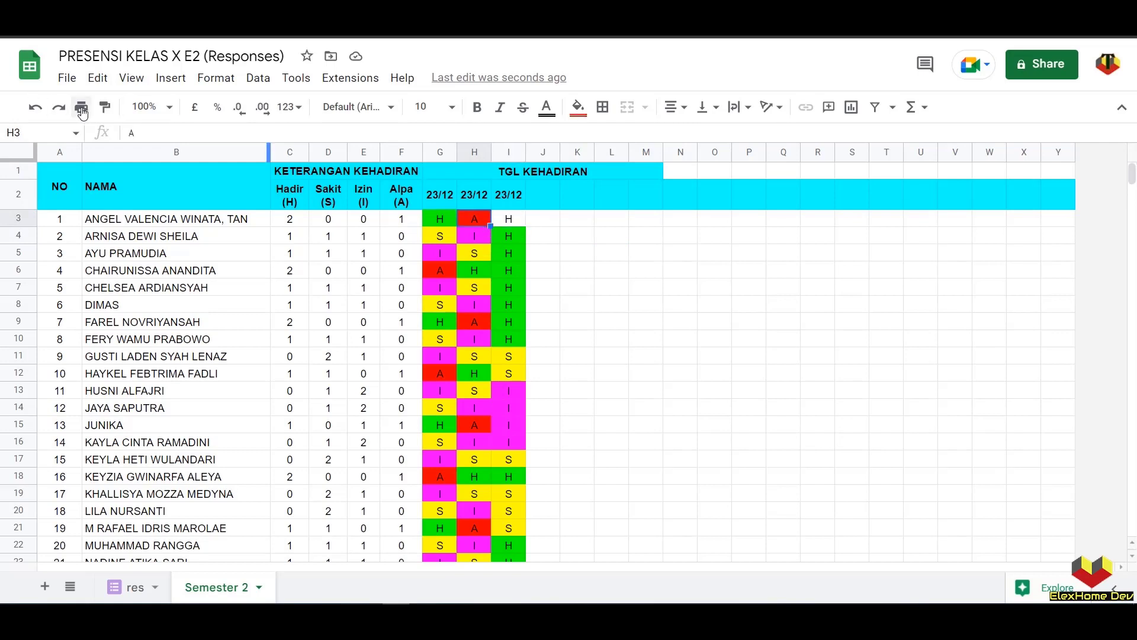
pyautogui.click(112, 112)
pyautogui.click(498, 220)
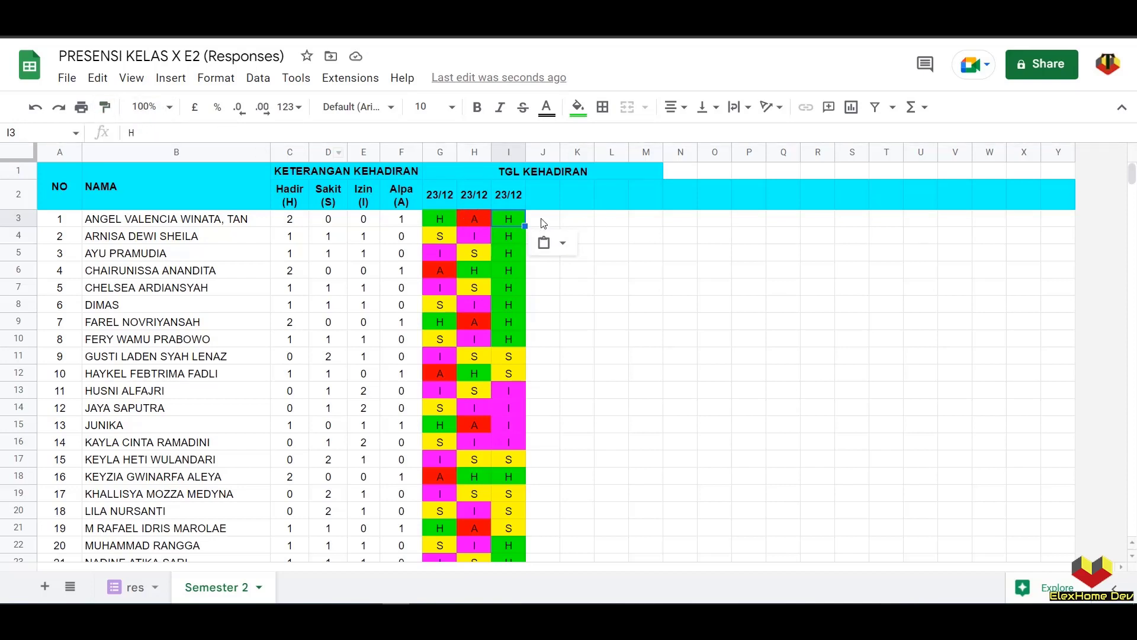
# - Delete the empty columns J through Y
pyautogui.moveTo(542, 218); pyautogui.dragTo(1037, 237)
pyautogui.click(1058, 152)
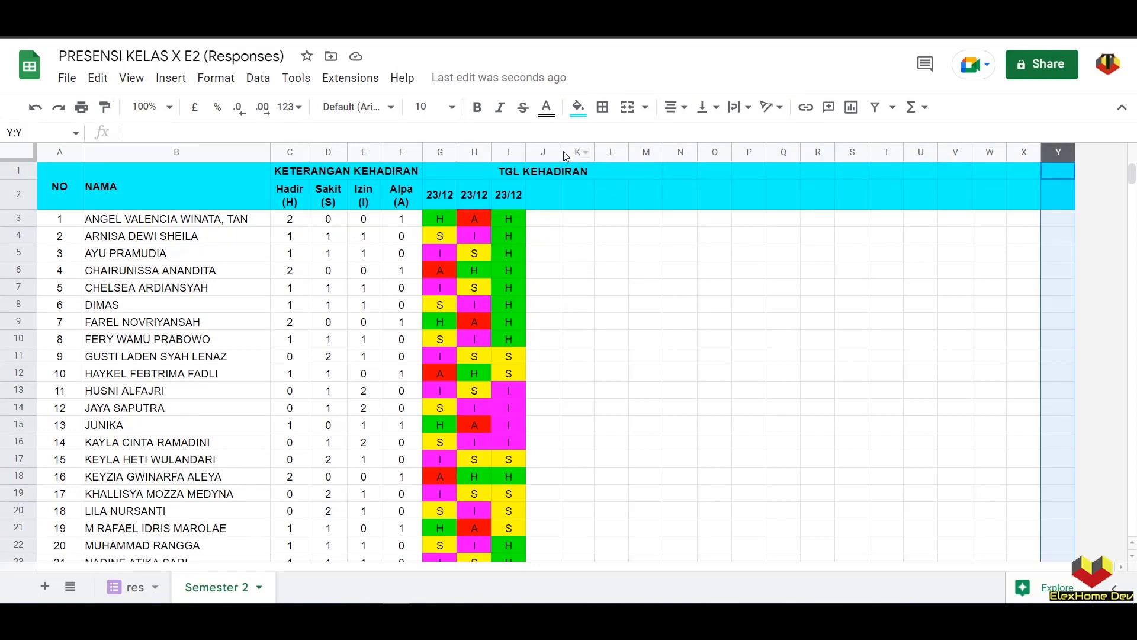
pyautogui.moveTo(543, 152); pyautogui.dragTo(1060, 159)
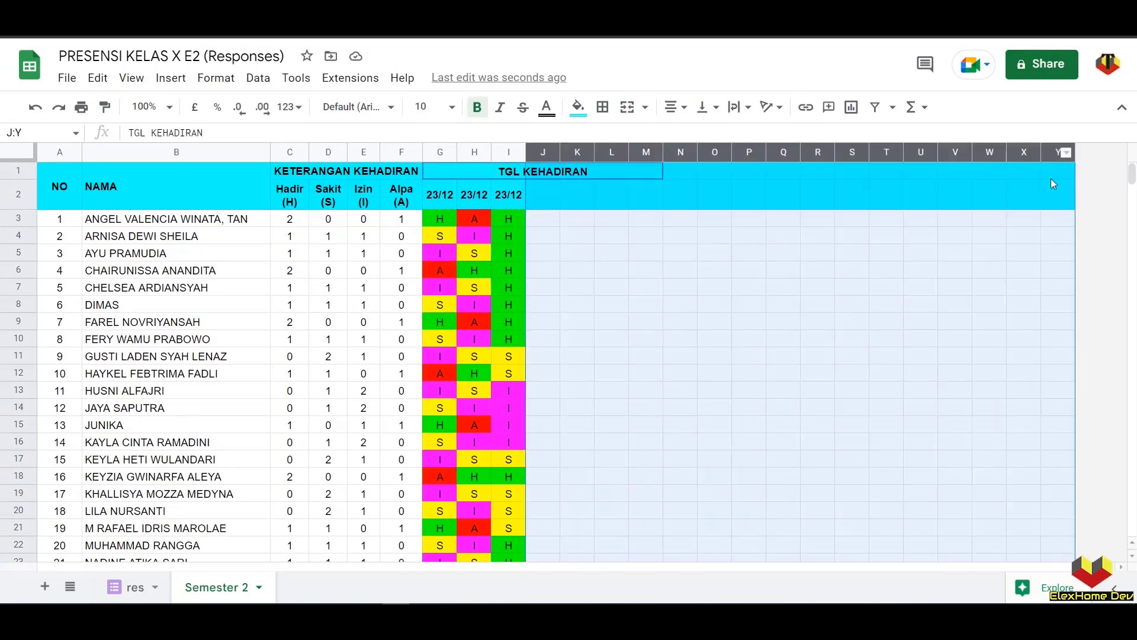
pyautogui.rightClick(1051, 179)
pyautogui.click(1067, 294)
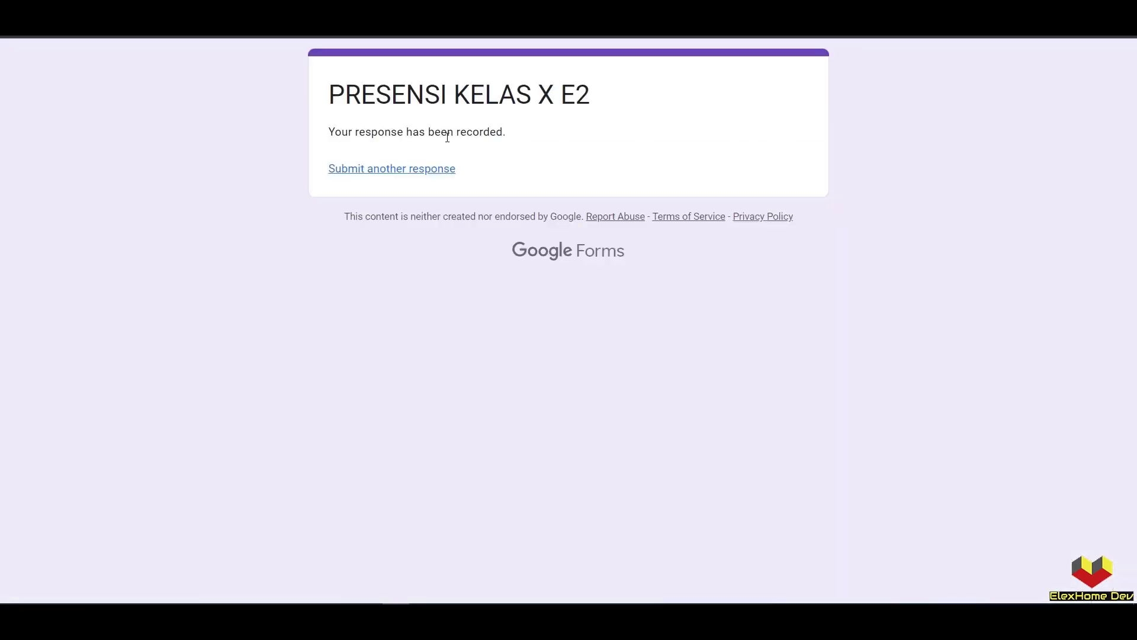
# - Submit a fourth attendance response, adding the 23/12 column
pyautogui.click(444, 170)
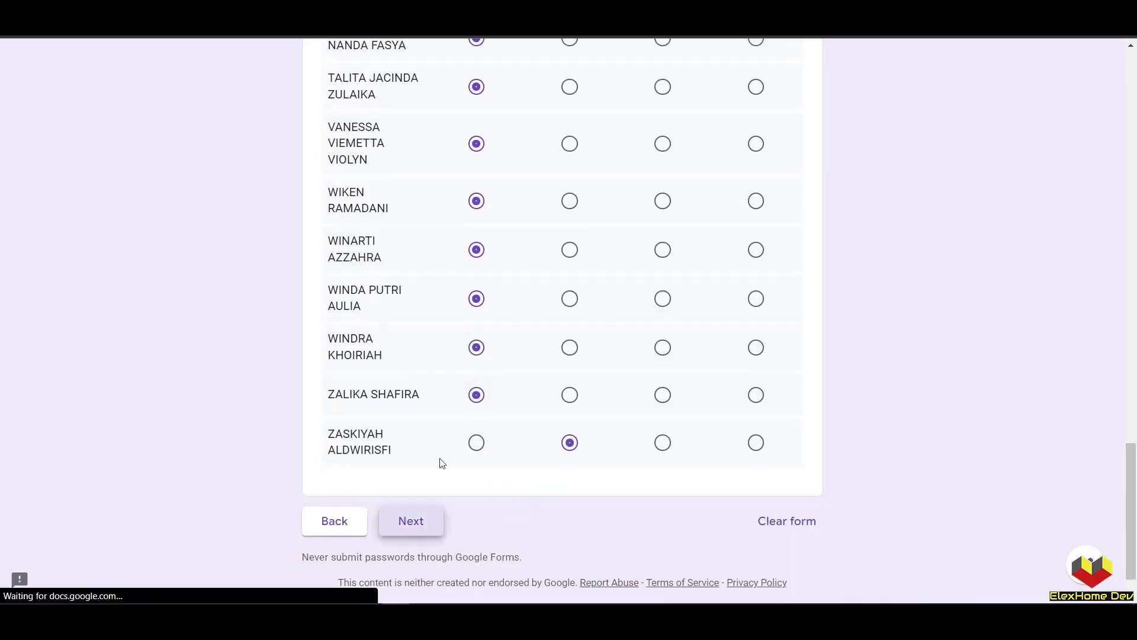
pyautogui.click(409, 518)
pyautogui.click(336, 298)
pyautogui.click(423, 362)
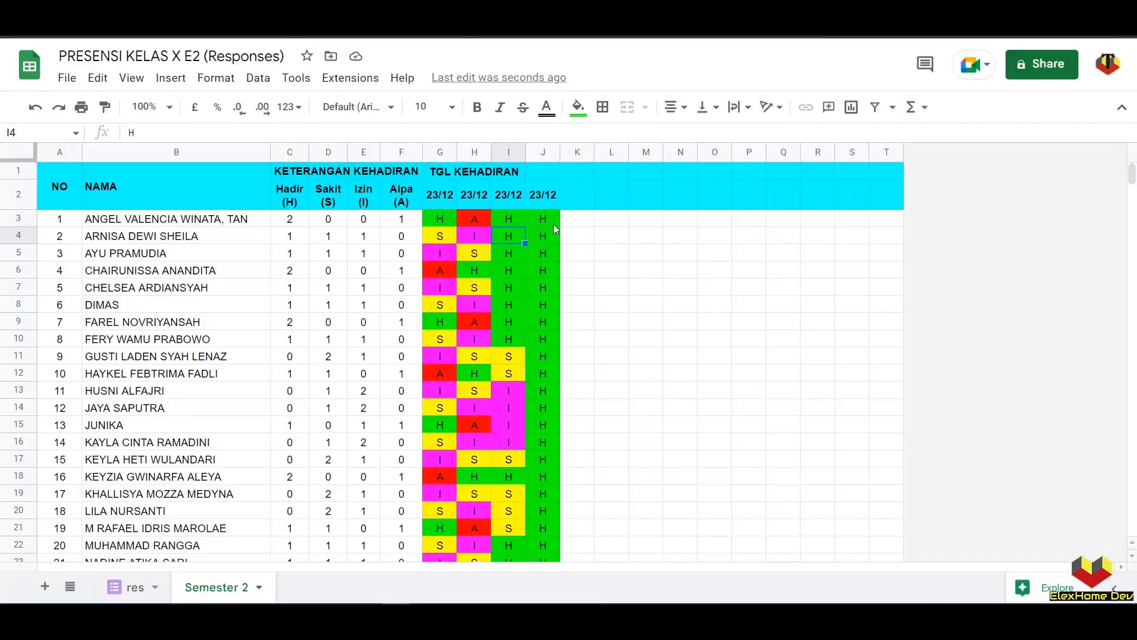
pyautogui.click(549, 221)
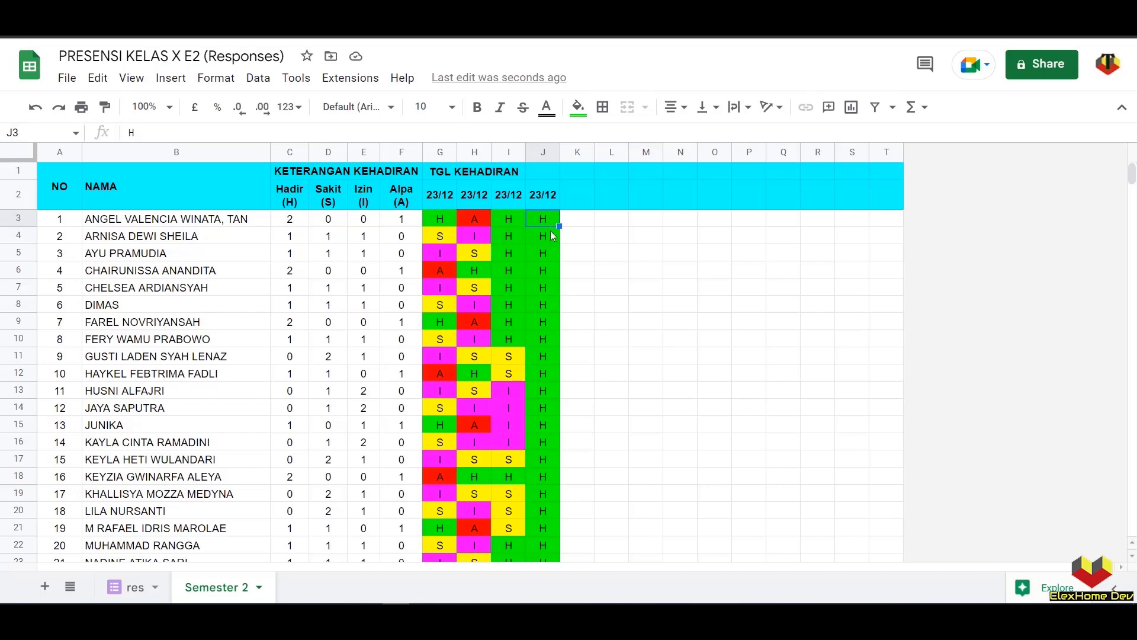
pyautogui.scroll(-3, 550, 230)
pyautogui.scroll(3, 556, 256)
pyautogui.click(298, 223)
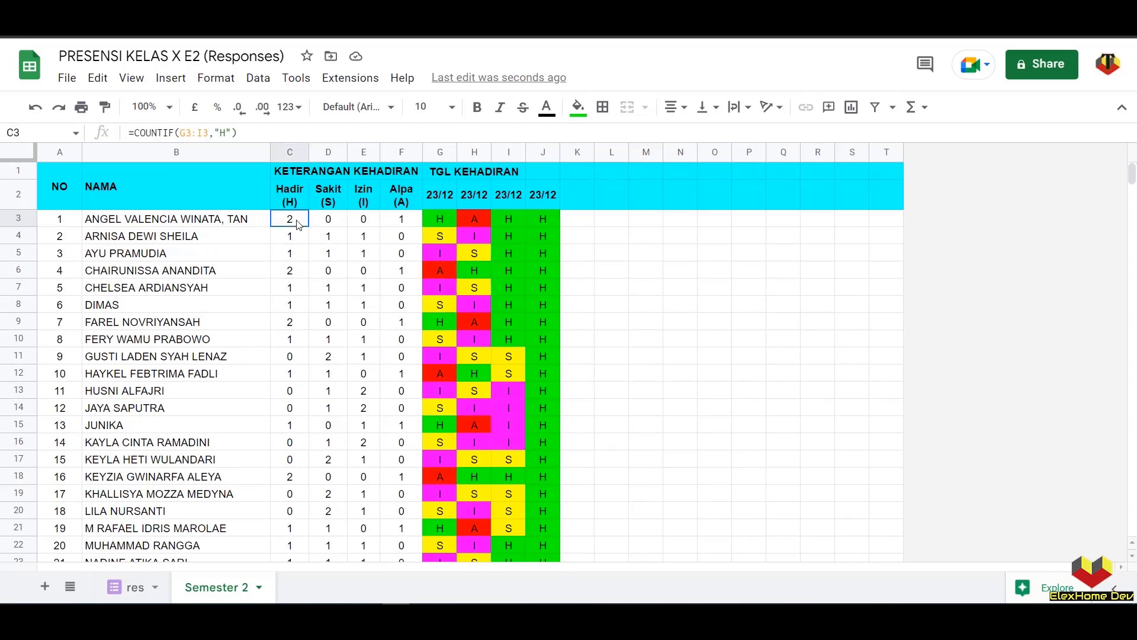
pyautogui.click(434, 219)
pyautogui.click(507, 223)
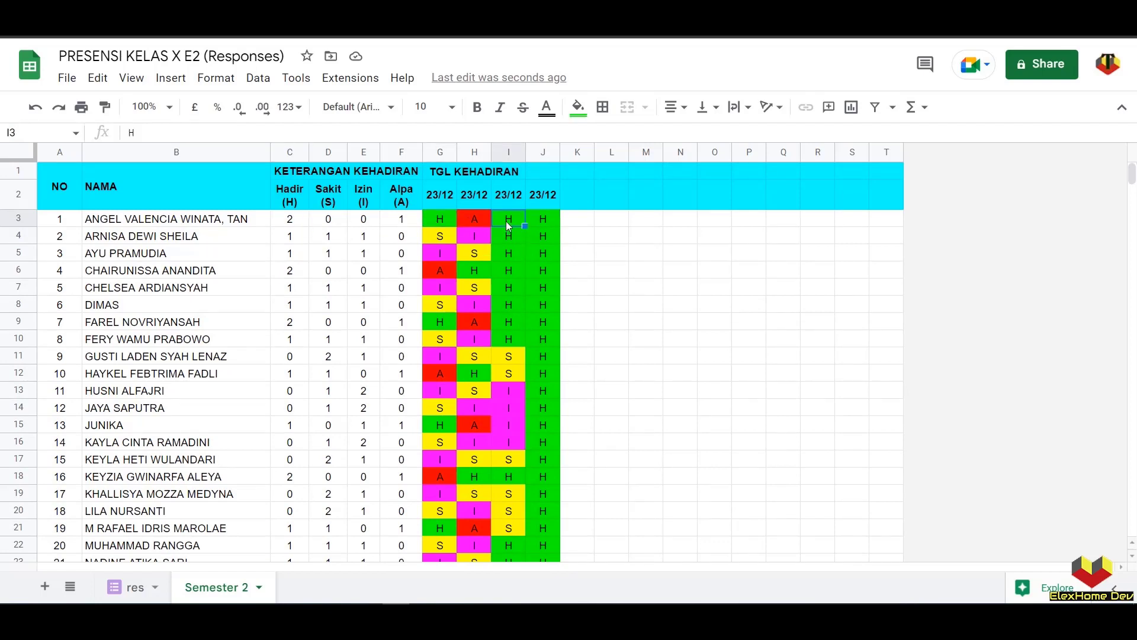
pyautogui.click(300, 218)
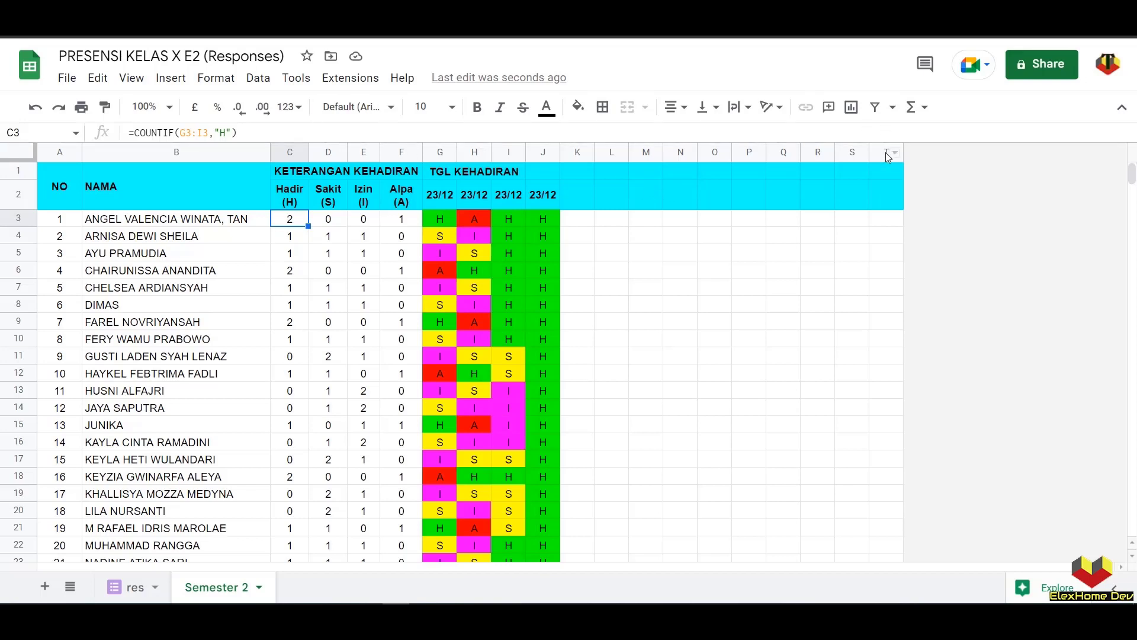
# - Change the range end to column J in the Hadir, Sakit and Izin COUNTIF formulas
pyautogui.click(200, 133)
pyautogui.moveTo(200, 133); pyautogui.dragTo(206, 133)
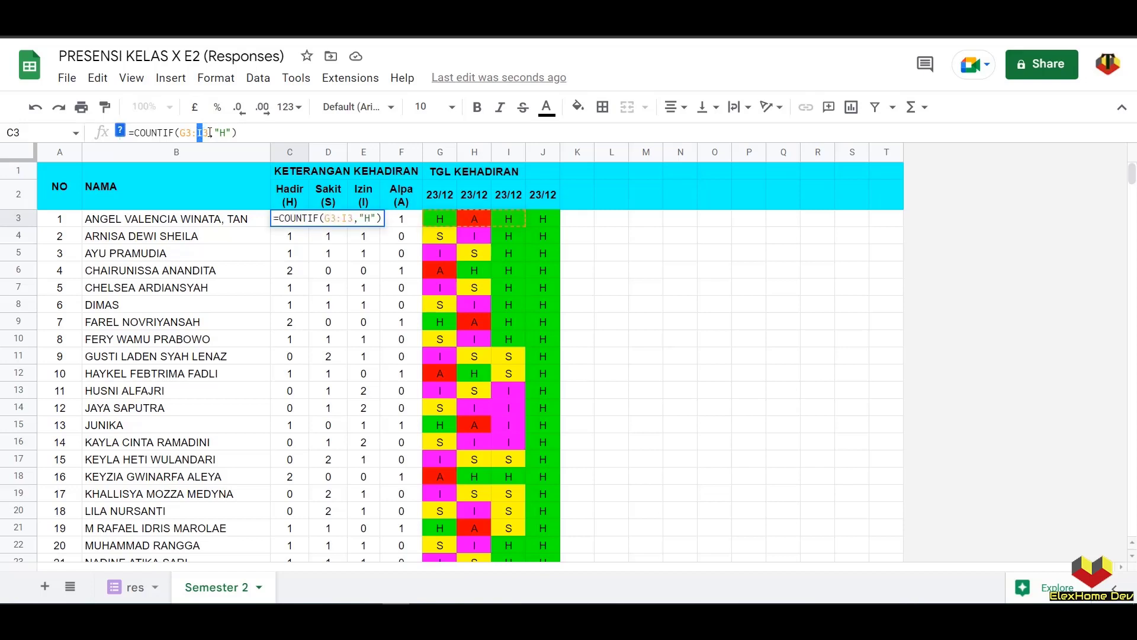
pyautogui.write('J')
pyautogui.press('Return')
pyautogui.click(320, 219)
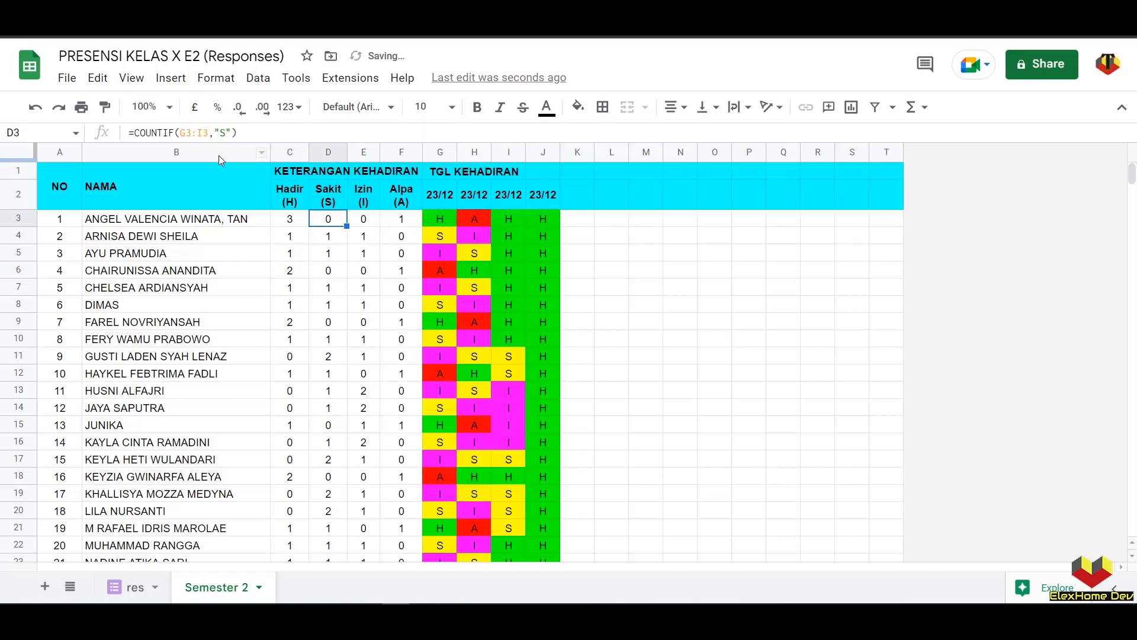
pyautogui.moveTo(205, 133); pyautogui.dragTo(200, 133)
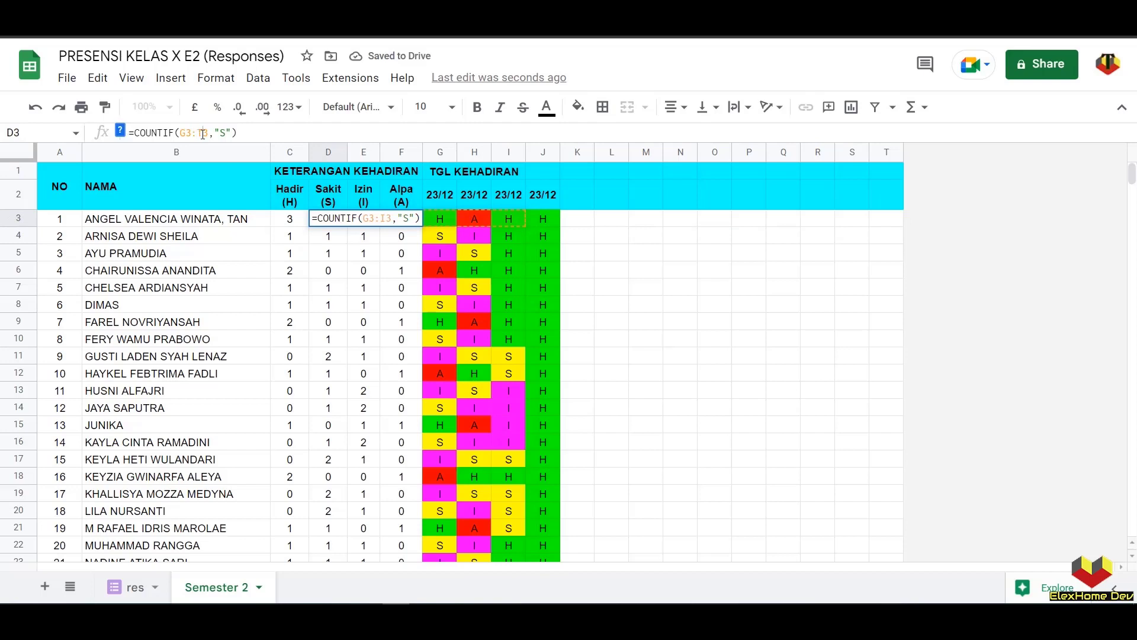
pyautogui.write('J')
pyautogui.press('Return')
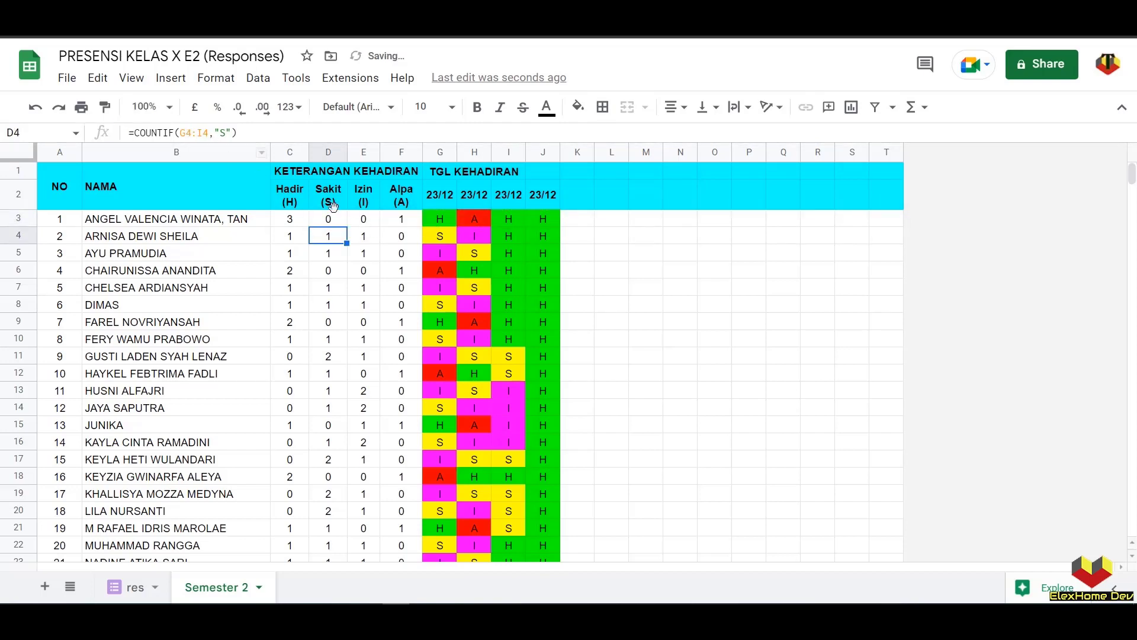
pyautogui.click(366, 220)
pyautogui.moveTo(204, 133); pyautogui.dragTo(201, 133)
pyautogui.write('J')
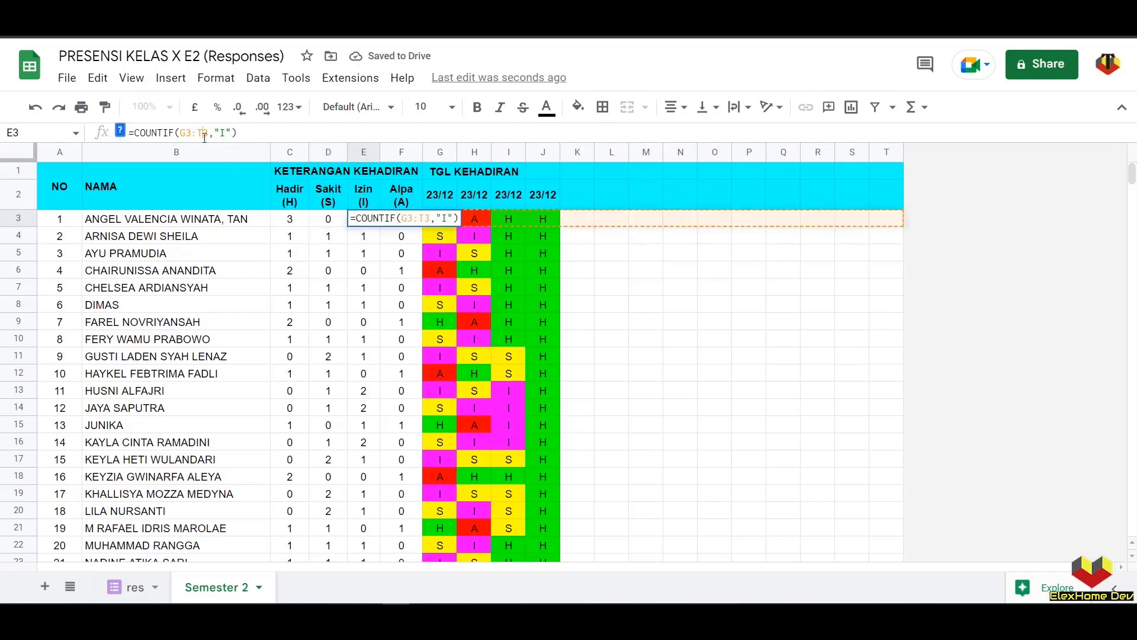
pyautogui.press('Return')
# - Extend the Alpa formula range to column T and fill C3:F3 down to row 37
pyautogui.click(401, 219)
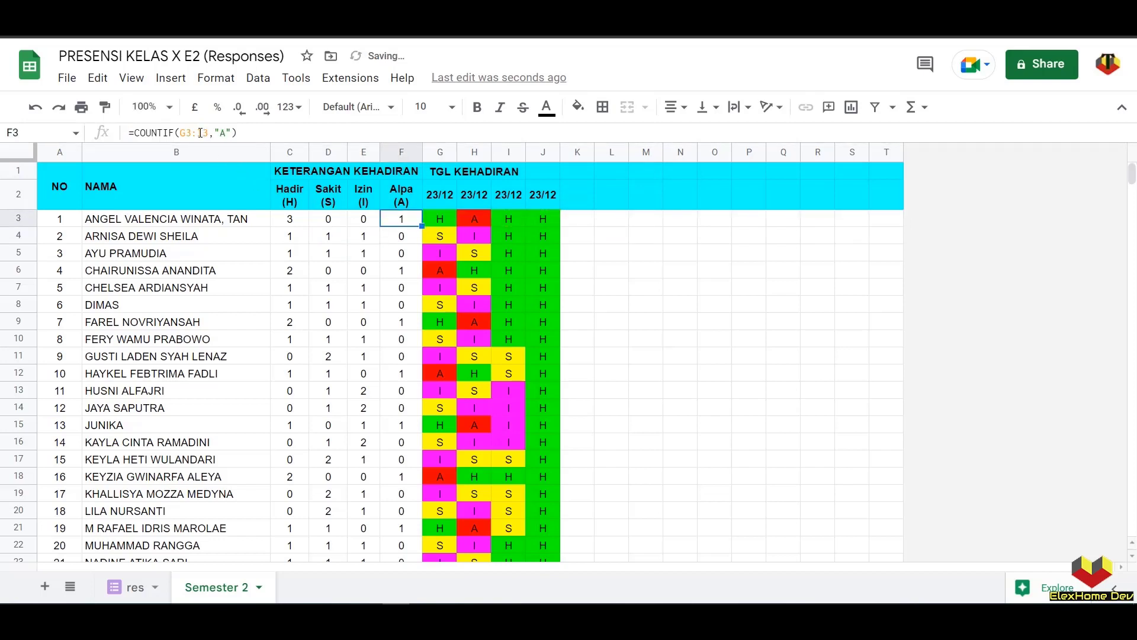
pyautogui.moveTo(205, 133); pyautogui.dragTo(200, 133)
pyautogui.write('T')
pyautogui.press('Return')
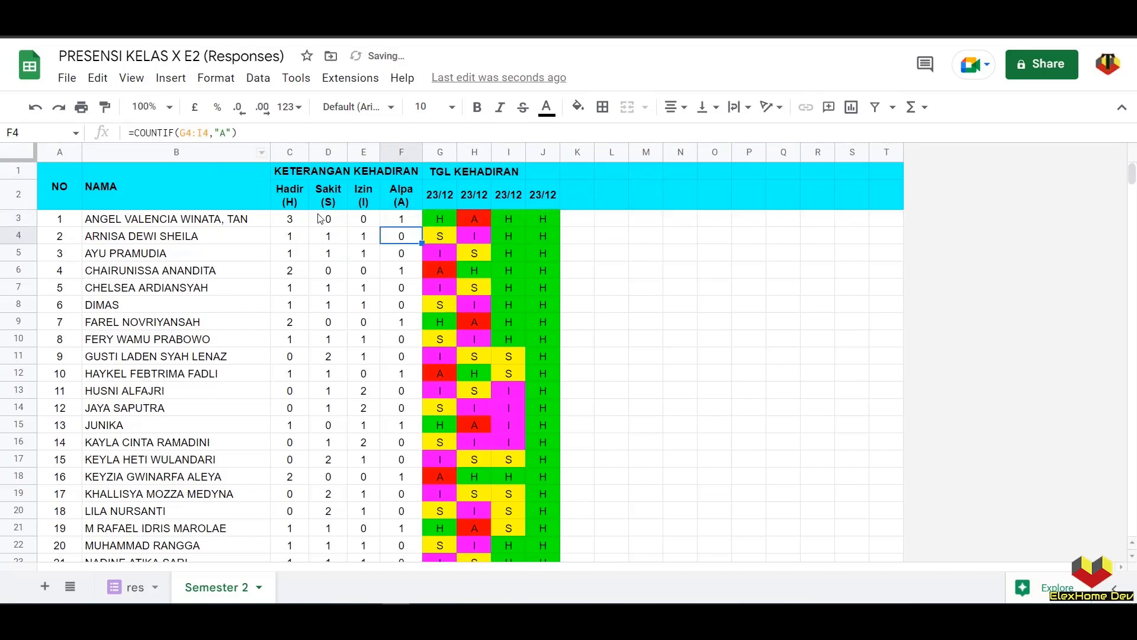
pyautogui.moveTo(290, 219); pyautogui.dragTo(389, 251)
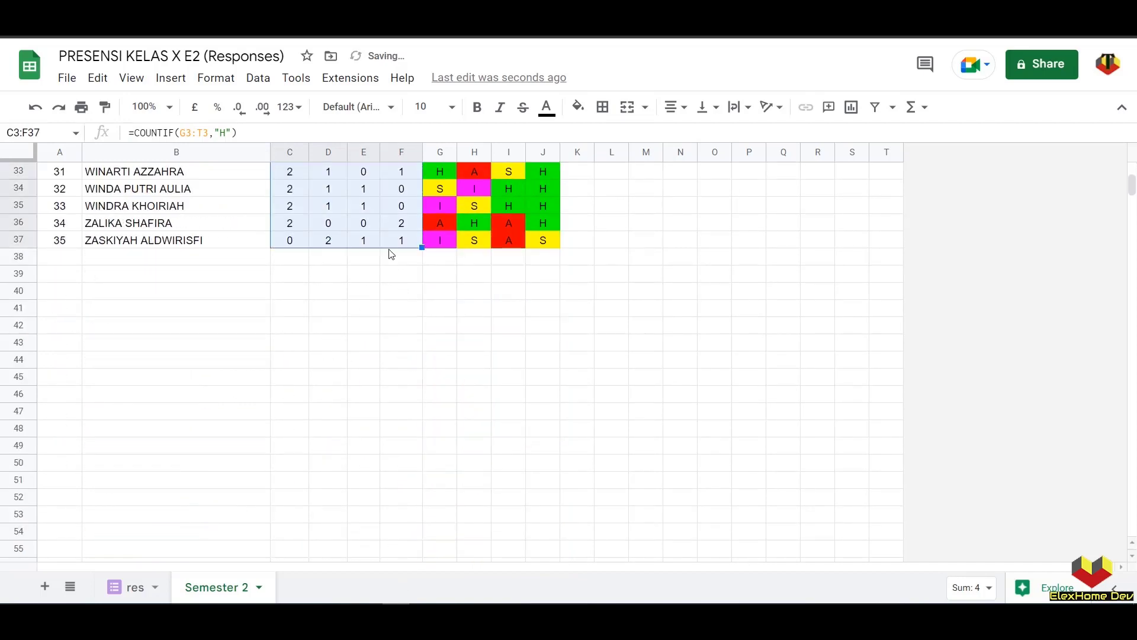
# - Delete empty rows 40–1001 so Semester 2 ends at row 39 below the roster
pyautogui.click(21, 290)
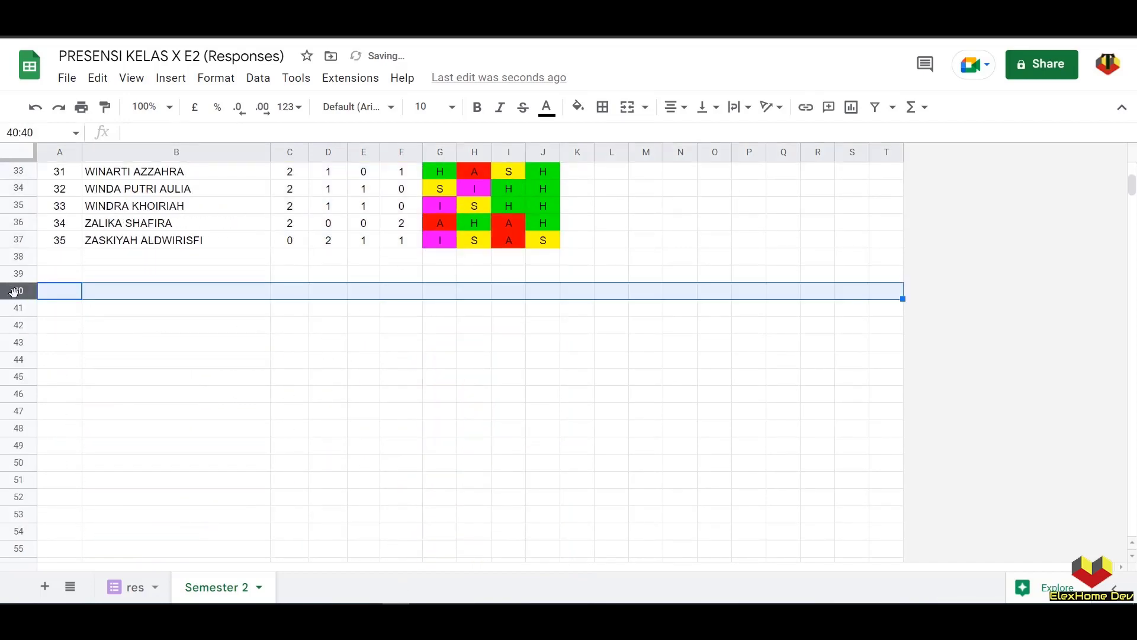
pyautogui.scroll(-13, 24, 297)
pyautogui.scroll(12, 323, 325)
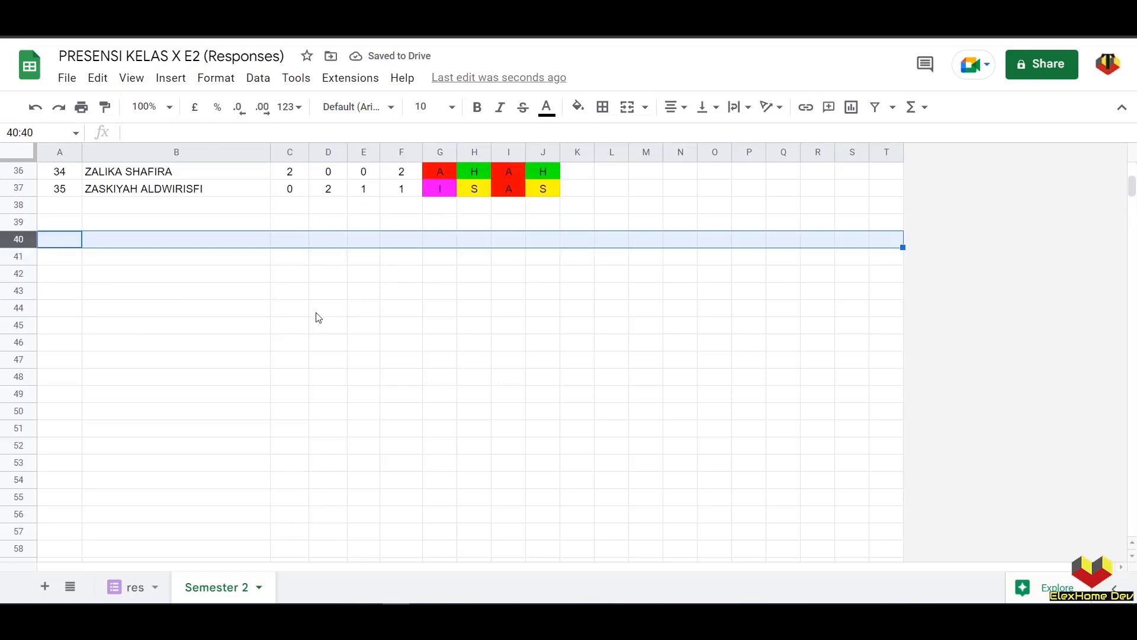
pyautogui.moveTo(1132, 187); pyautogui.dragTo(1132, 528)
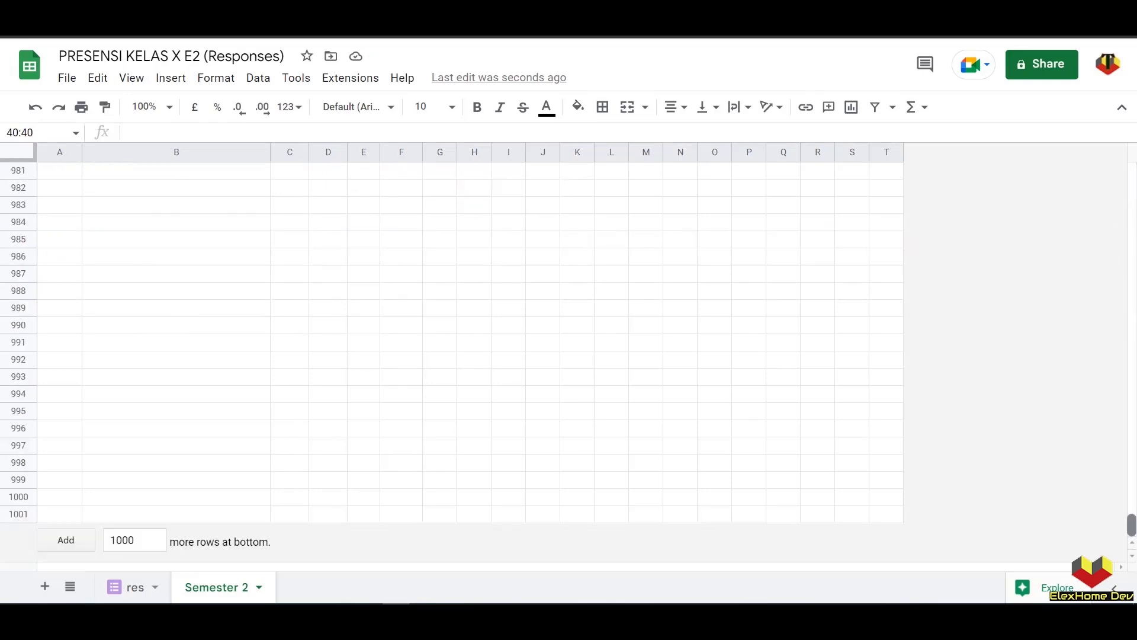
pyautogui.keyDown('shift'); pyautogui.click(17, 516); pyautogui.keyUp('shift')
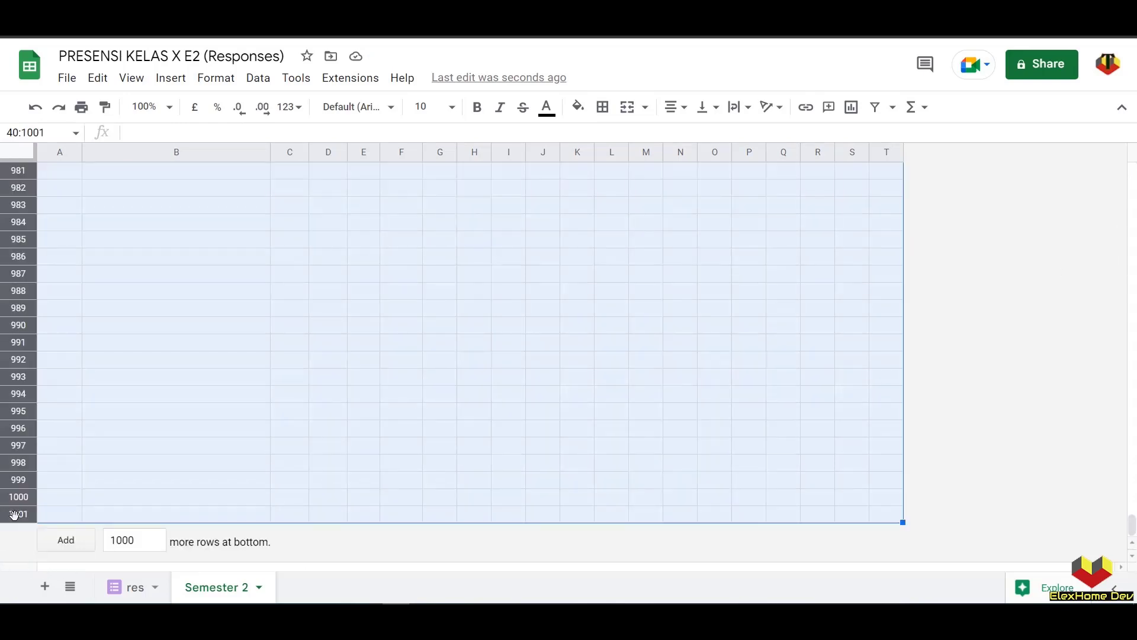
pyautogui.rightClick(18, 515)
pyautogui.click(63, 314)
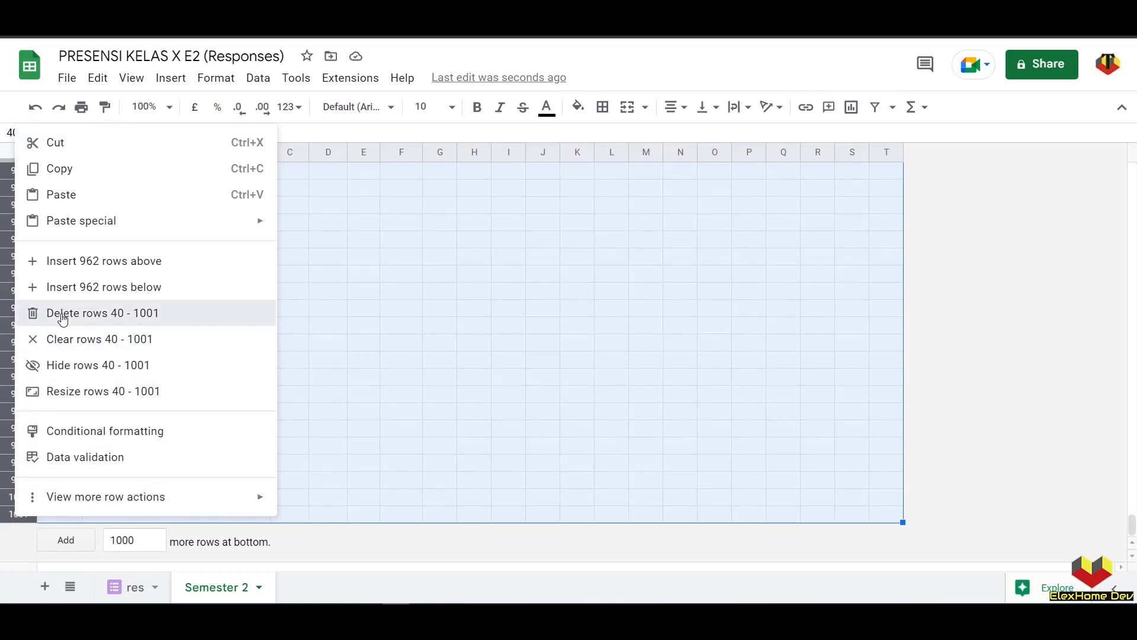
pyautogui.click(419, 516)
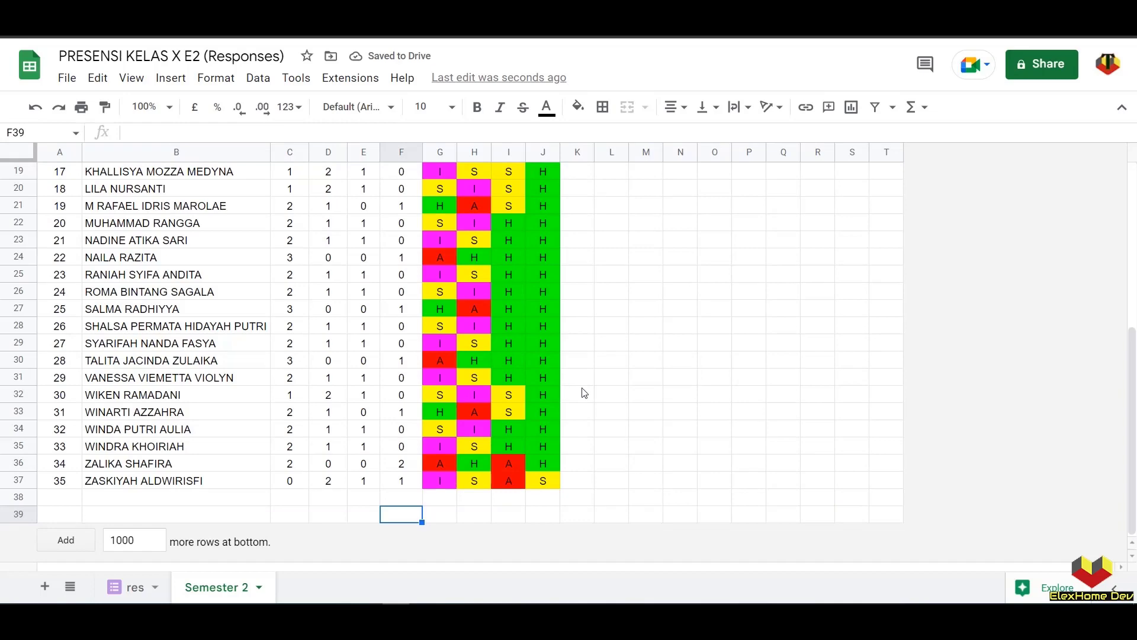
pyautogui.scroll(6, 610, 391)
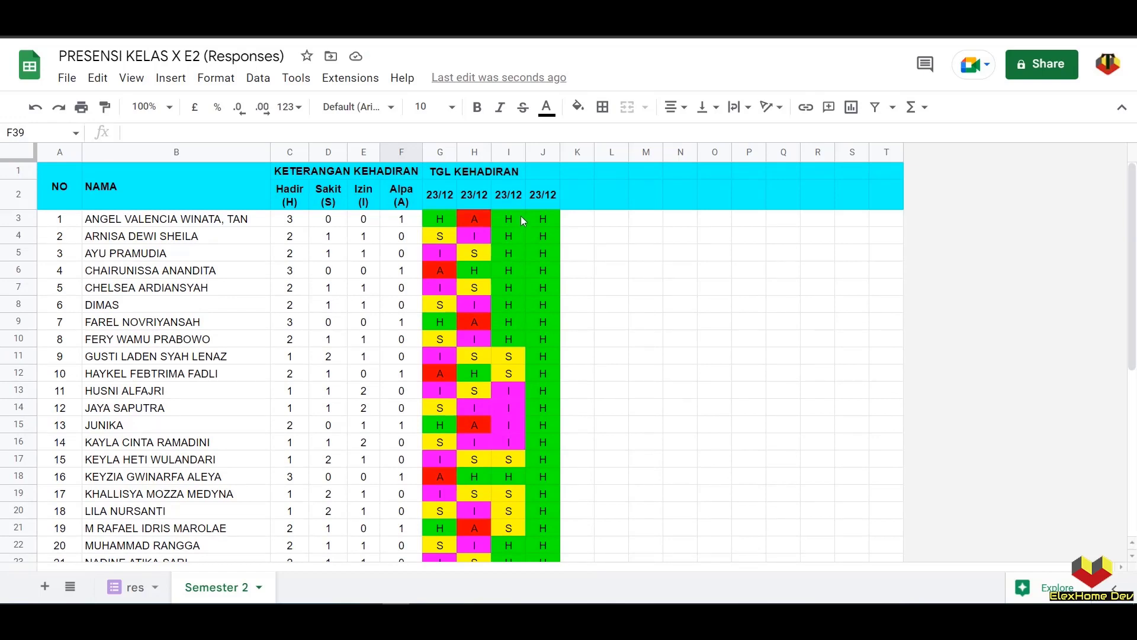
# - Inspect the first and latest daily status cells and G2's TRANSPOSE date formula
pyautogui.click(540, 217)
pyautogui.click(432, 218)
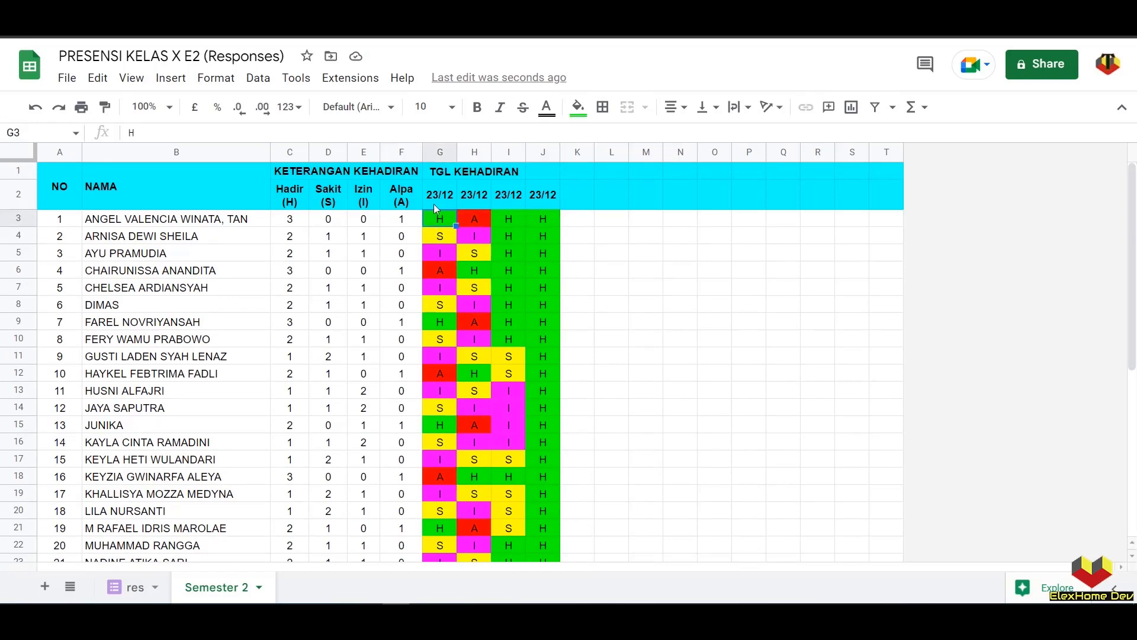
pyautogui.click(441, 197)
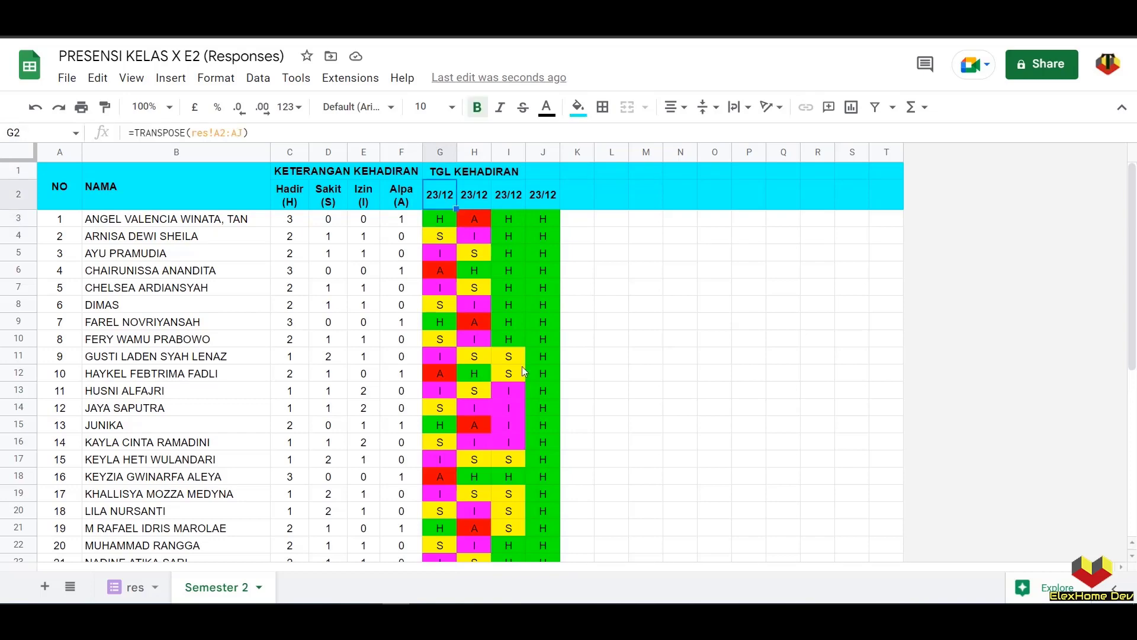
pyautogui.scroll(-5, 522, 366)
pyautogui.scroll(5, 519, 350)
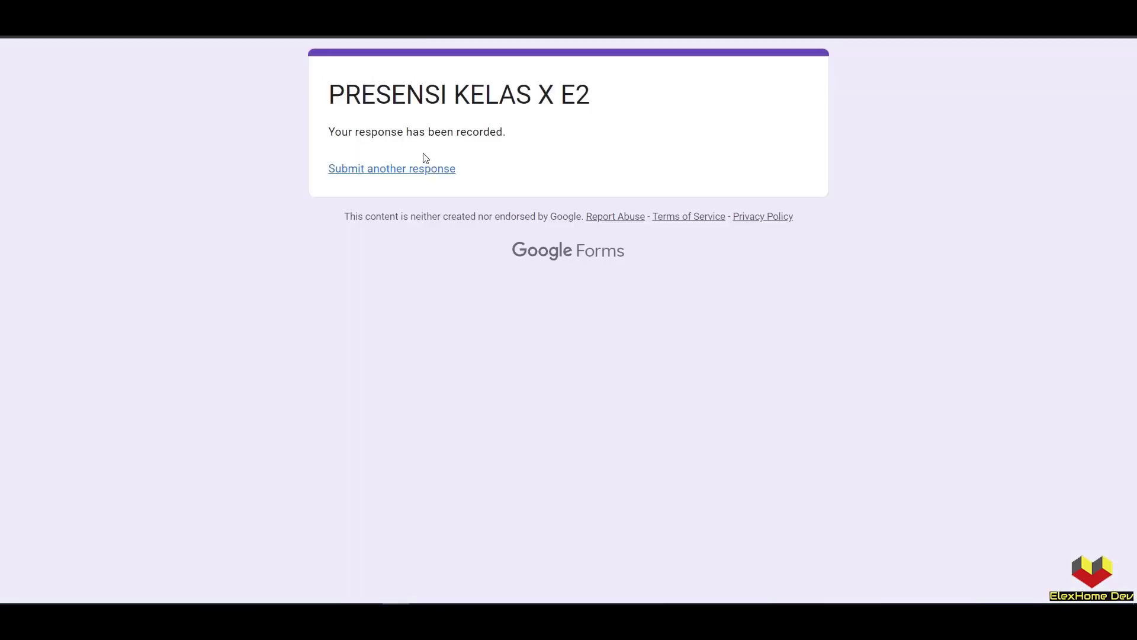
# - Start a new attendance form response marking every student H
pyautogui.click(421, 169)
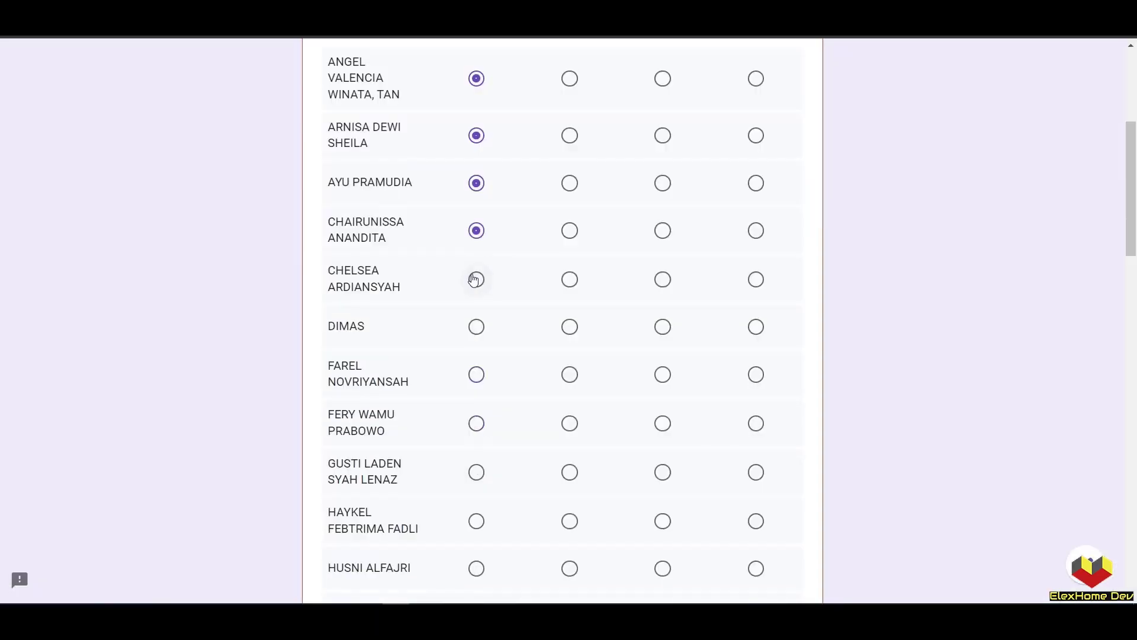
pyautogui.click(474, 280)
pyautogui.scroll(-4, 476, 379)
pyautogui.click(476, 393)
pyautogui.scroll(-10, 477, 379)
pyautogui.click(570, 345)
pyautogui.scroll(-8, 476, 379)
pyautogui.click(476, 516)
# - Confirm the answers with YAKIN and submit the fifth response
pyautogui.click(431, 474)
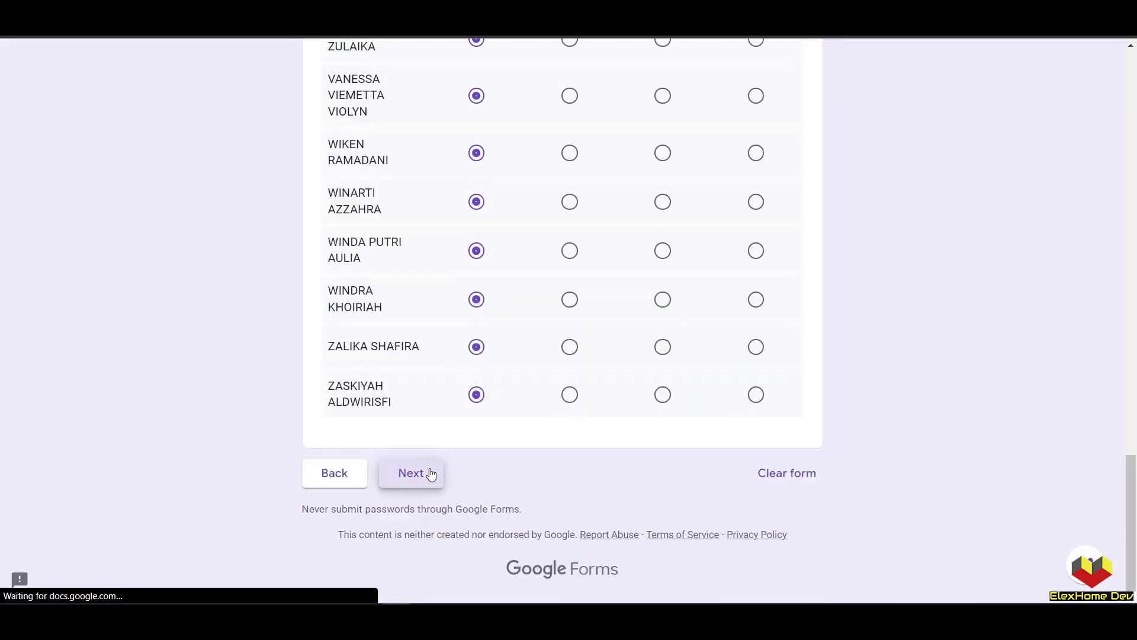
pyautogui.click(363, 298)
pyautogui.click(422, 359)
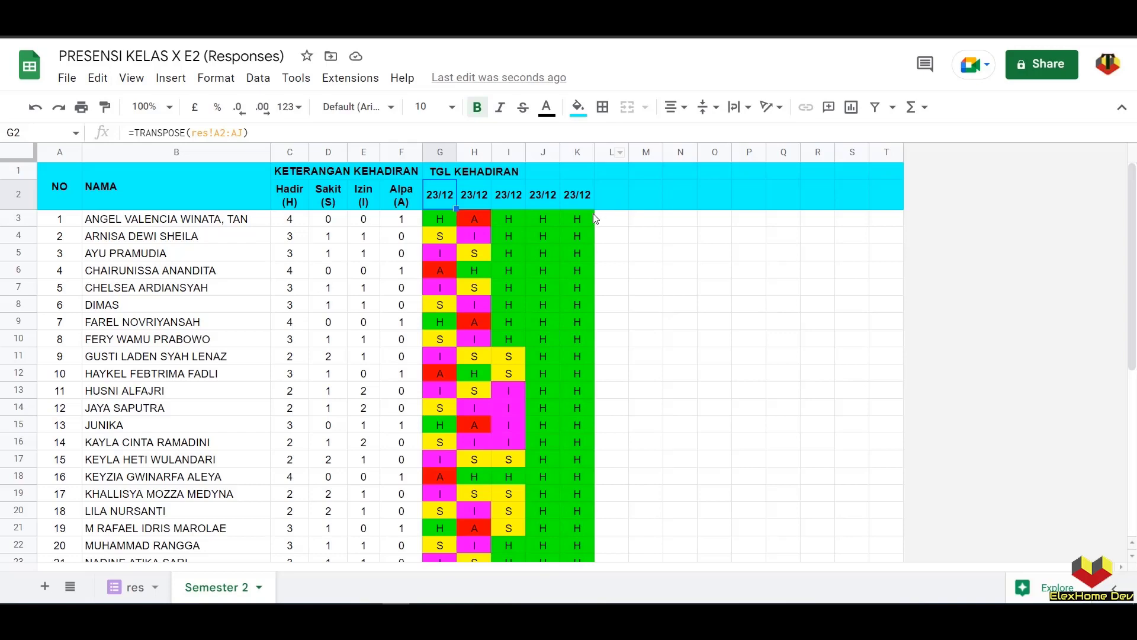
pyautogui.scroll(-4, 588, 279)
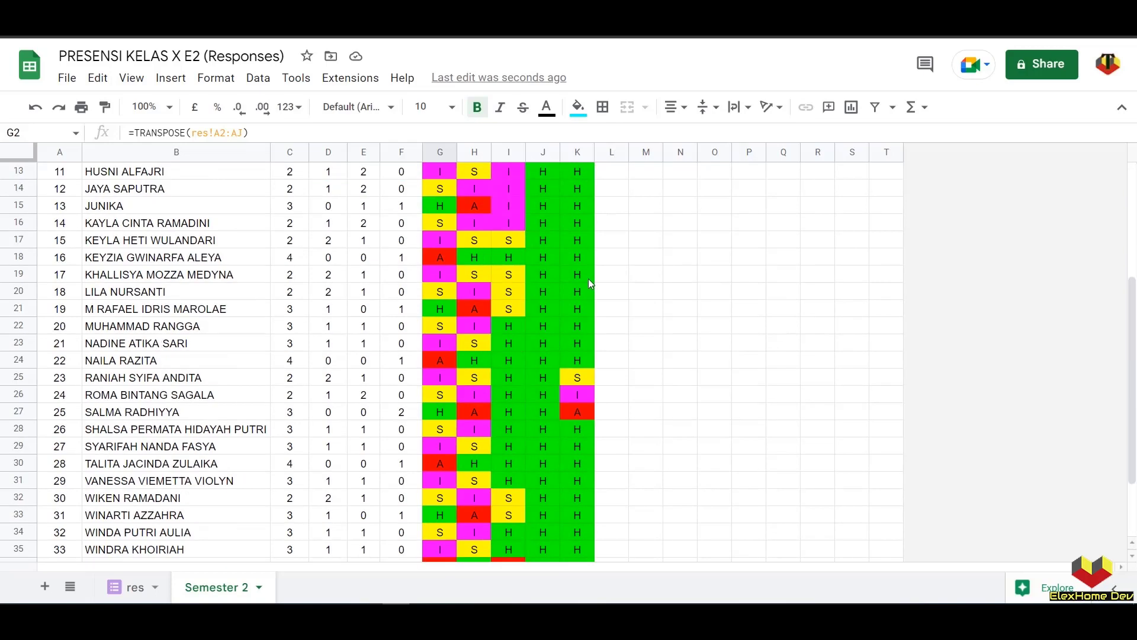
pyautogui.scroll(4, 585, 278)
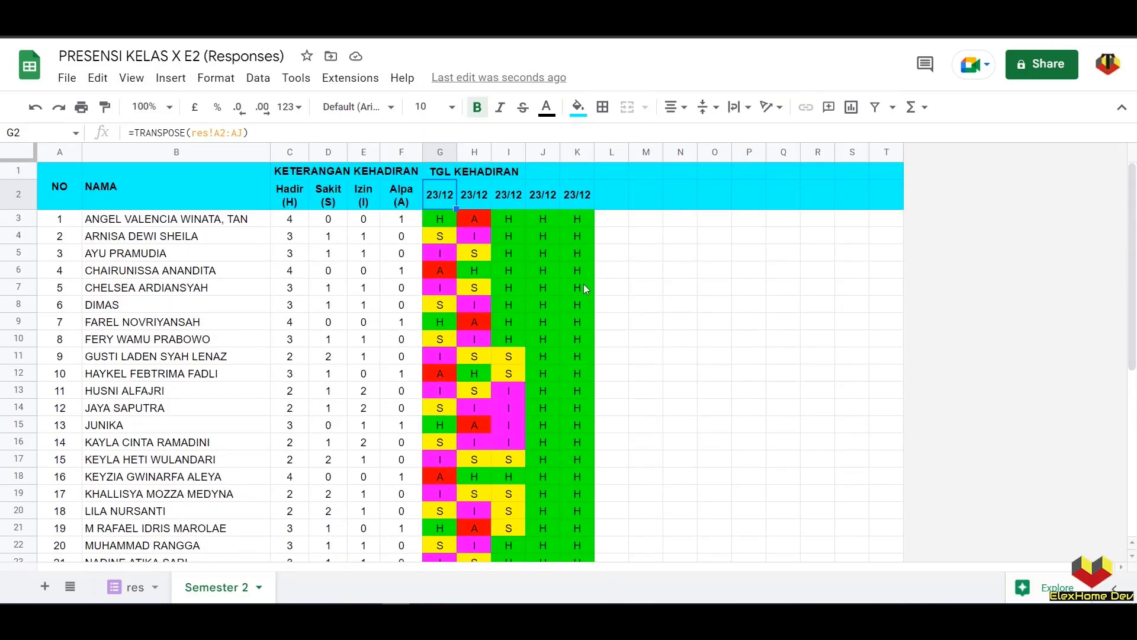